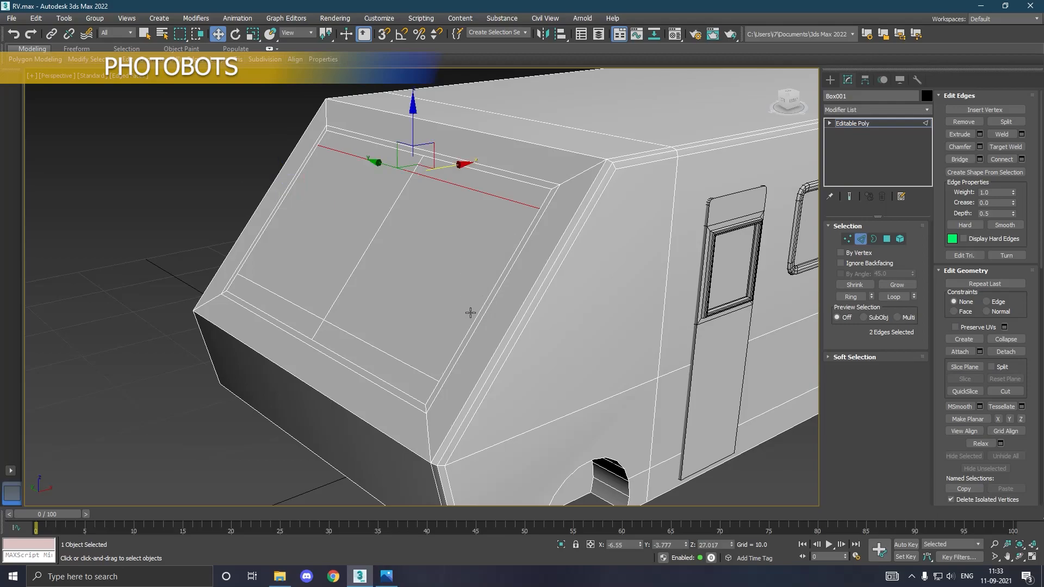
# Inset the two large windshield polygons on the RV's sloped front by 0.886
pyautogui.click(889, 239)
pyautogui.click(493, 264)
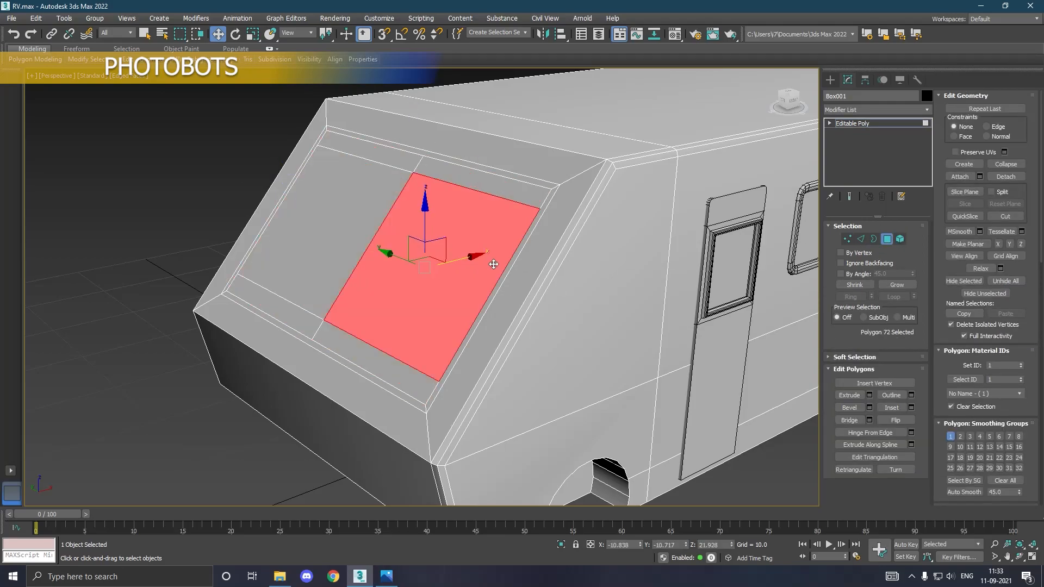
pyautogui.keyDown('ctrl'); pyautogui.click(357, 252); pyautogui.keyUp('ctrl')
pyautogui.press('1')
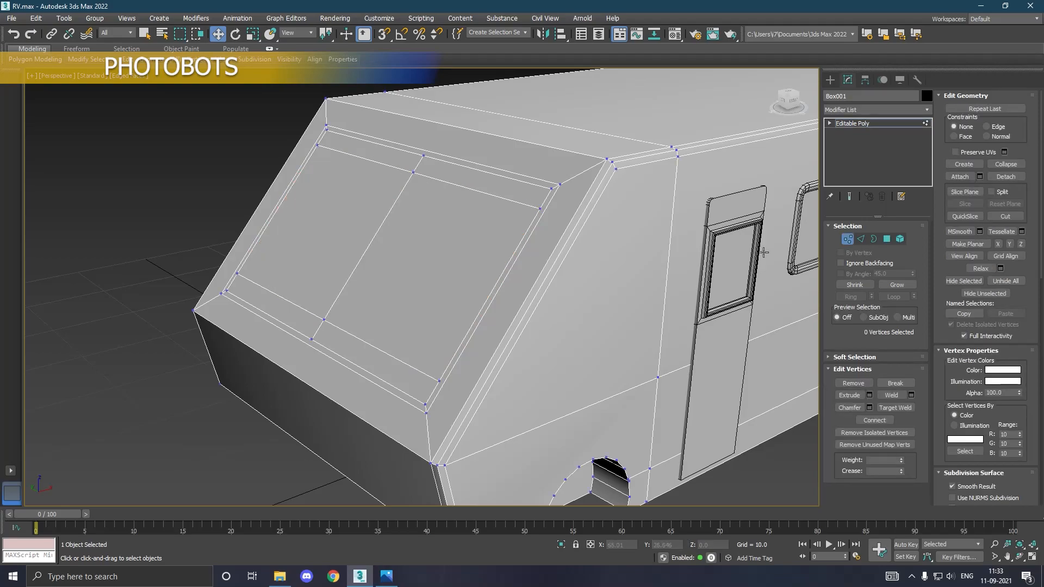
pyautogui.click(887, 239)
pyautogui.click(427, 266)
pyautogui.keyDown('ctrl'); pyautogui.click(321, 229); pyautogui.keyUp('ctrl')
pyautogui.click(911, 407)
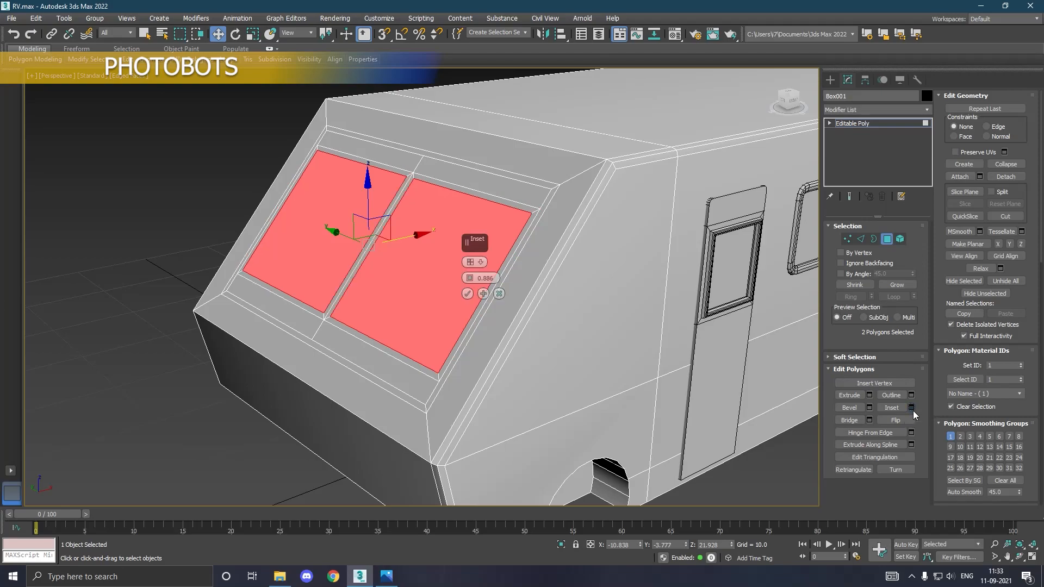
pyautogui.click(468, 294)
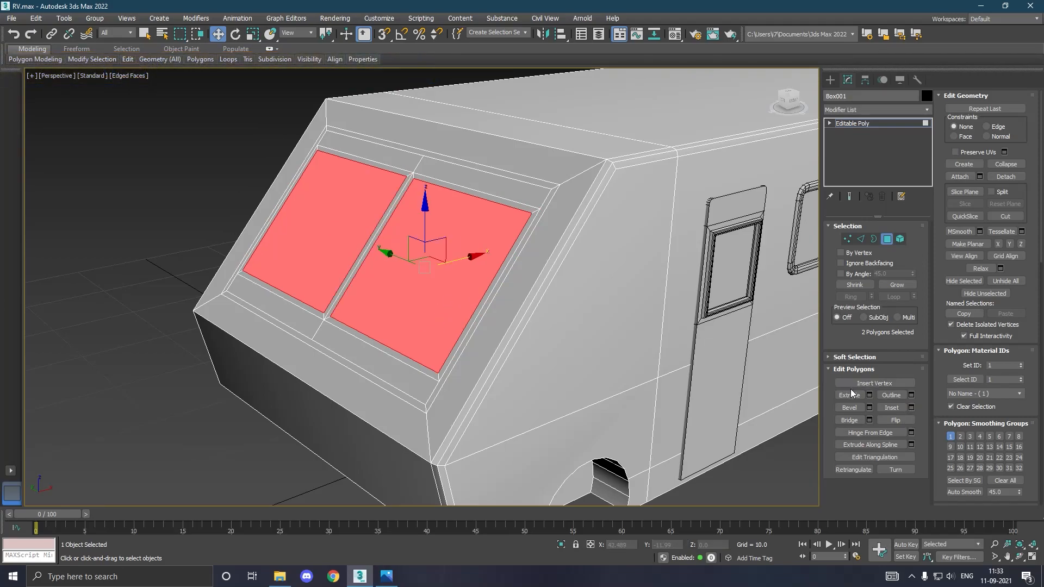
# Extrude the two inset windshield polygons inward to a height of -0.675
pyautogui.click(869, 395)
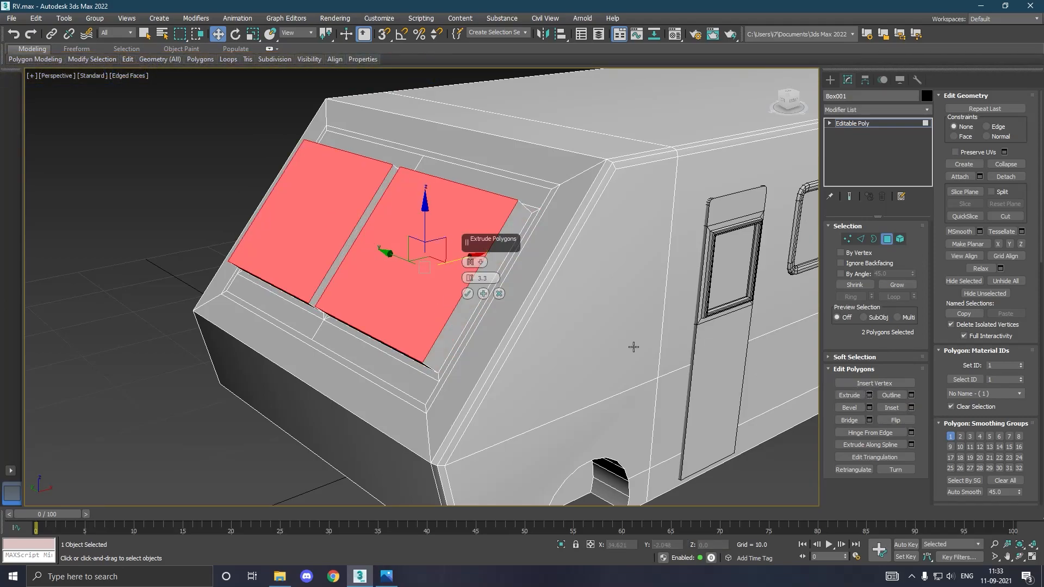
pyautogui.moveTo(480, 284); pyautogui.dragTo(485, 302)
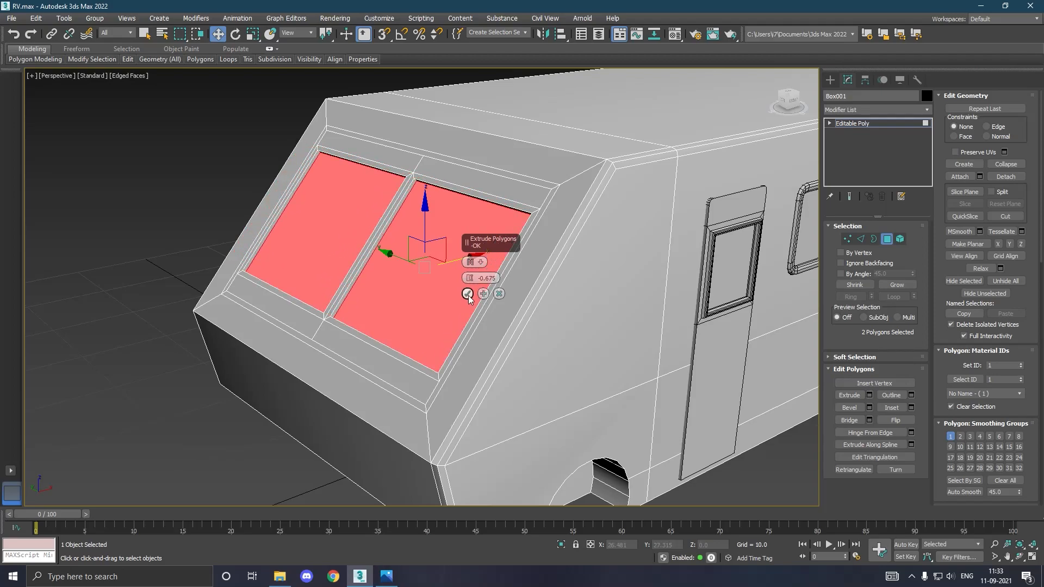
pyautogui.click(468, 295)
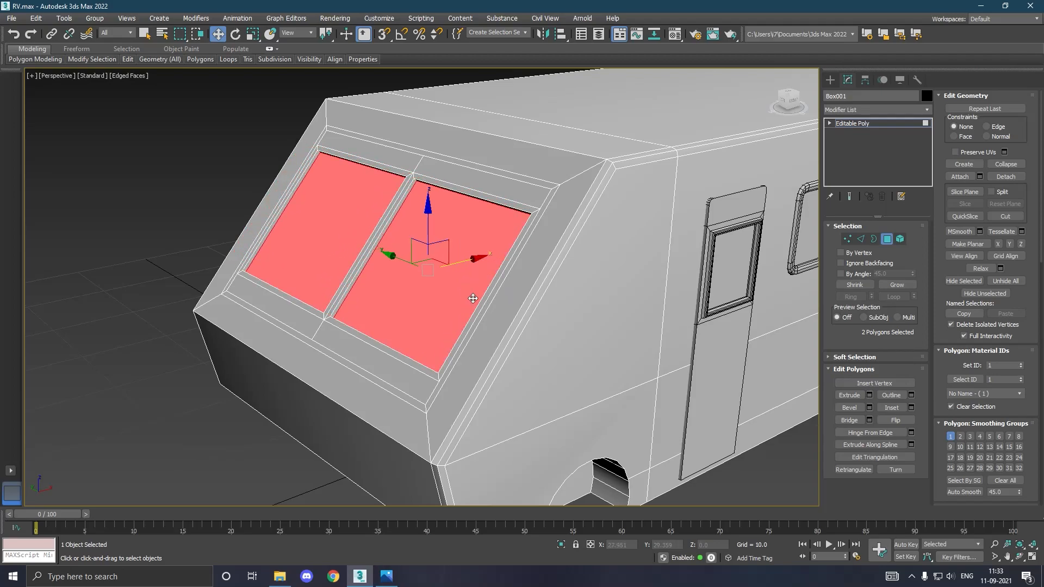
# Extrude the four narrow polygons framing the windshield outward by about 0.69
pyautogui.click(426, 411)
pyautogui.keyDown('ctrl'); pyautogui.click(435, 408); pyautogui.keyUp('ctrl')
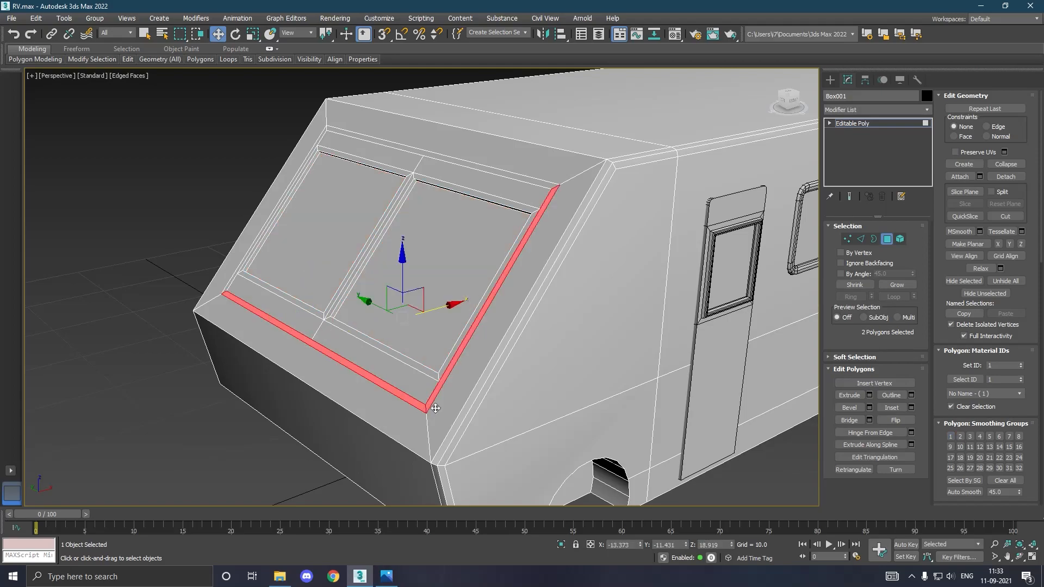
pyautogui.keyDown('ctrl'); pyautogui.click(417, 158); pyautogui.keyUp('ctrl')
pyautogui.keyDown('ctrl'); pyautogui.click(311, 166); pyautogui.keyUp('ctrl')
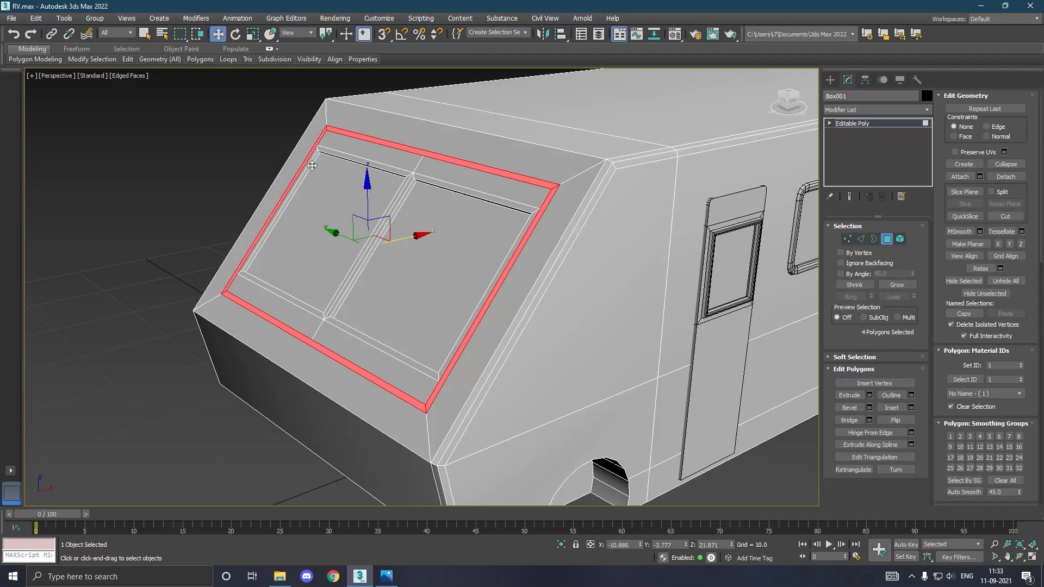
pyautogui.click(869, 396)
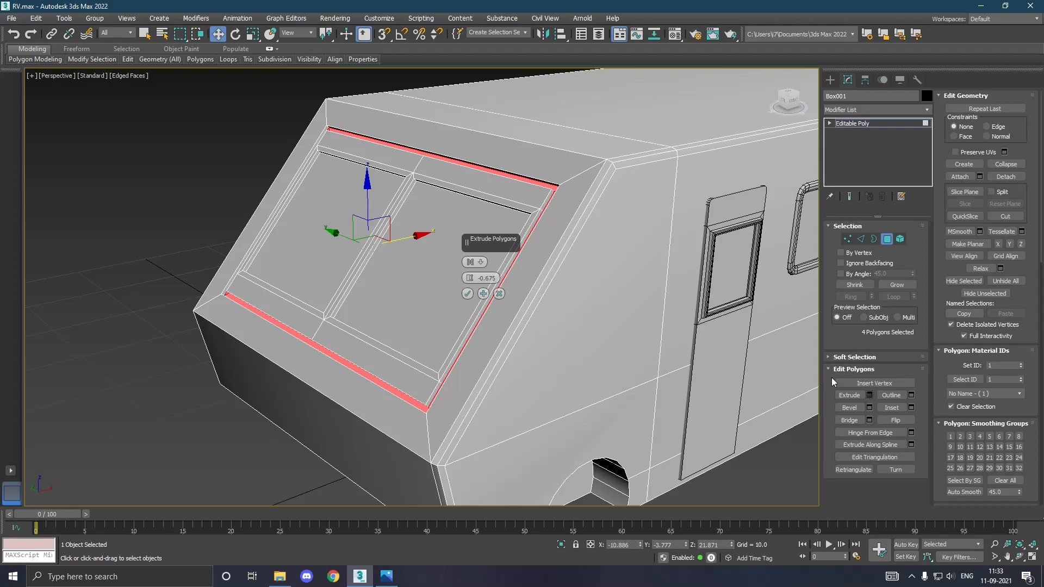
pyautogui.moveTo(467, 278); pyautogui.dragTo(469, 276)
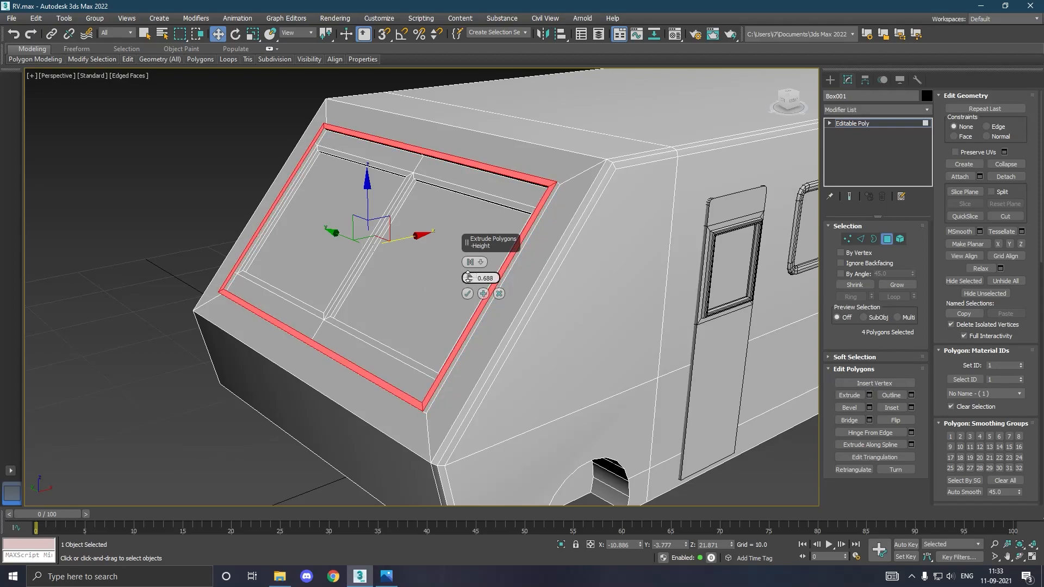
pyautogui.scroll(2, 421, 331)
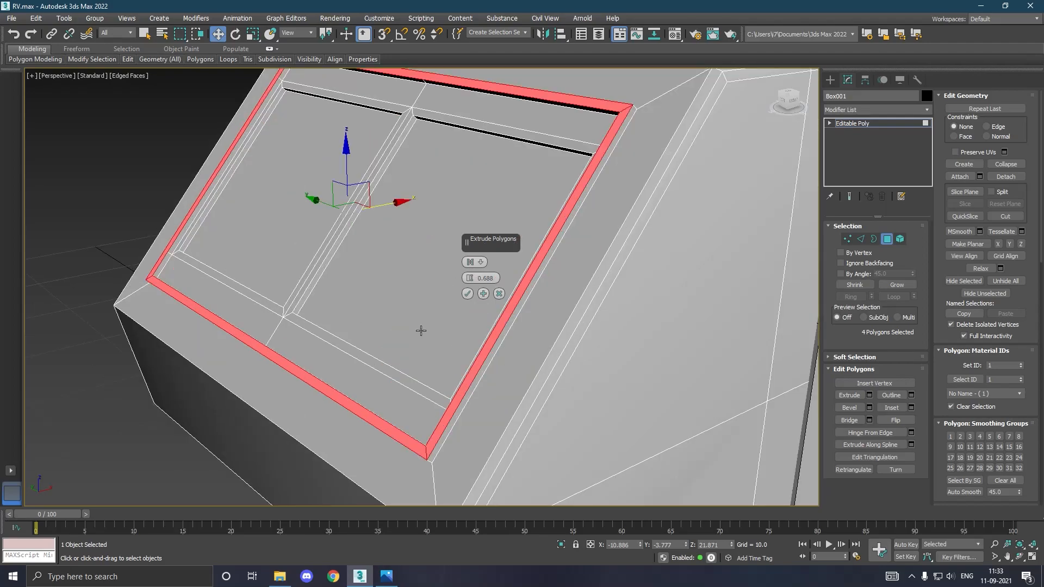
pyautogui.moveTo(470, 278); pyautogui.dragTo(470, 284)
pyautogui.click(467, 294)
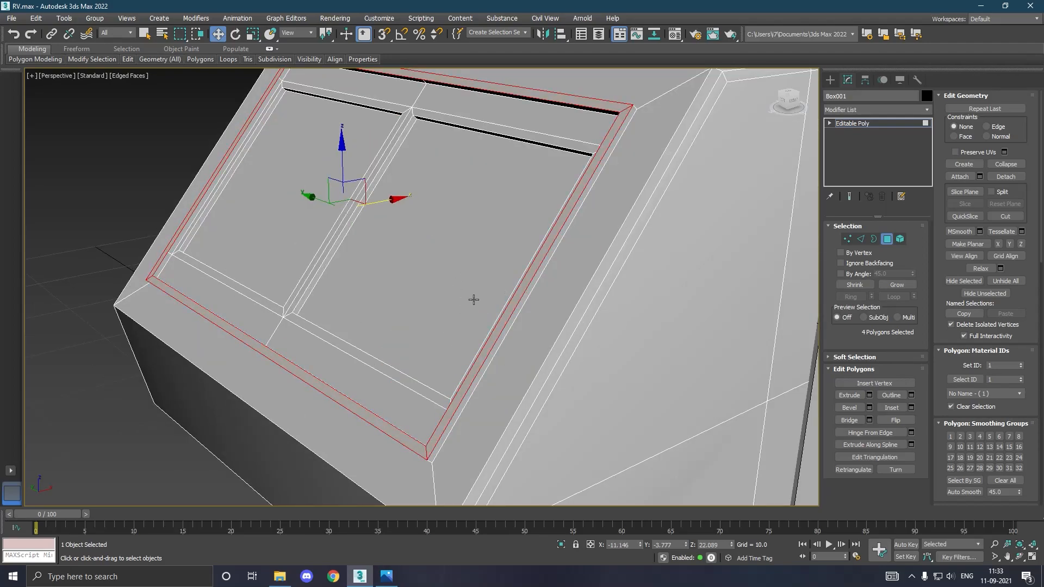
# Chamfer the ten edges around the inner rim of the raised windshield frame by 0.455 with one segment, and leave edge editing
pyautogui.click(862, 238)
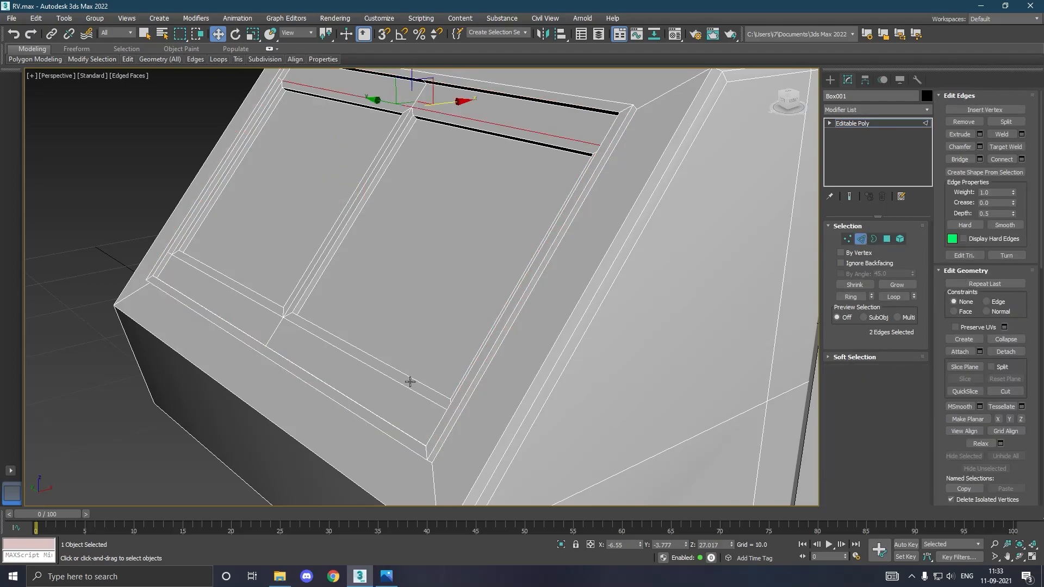
pyautogui.click(434, 446)
pyautogui.keyDown('alt'); pyautogui.moveTo(449, 429); pyautogui.dragTo(566, 423, button='middle'); pyautogui.keyUp('alt')
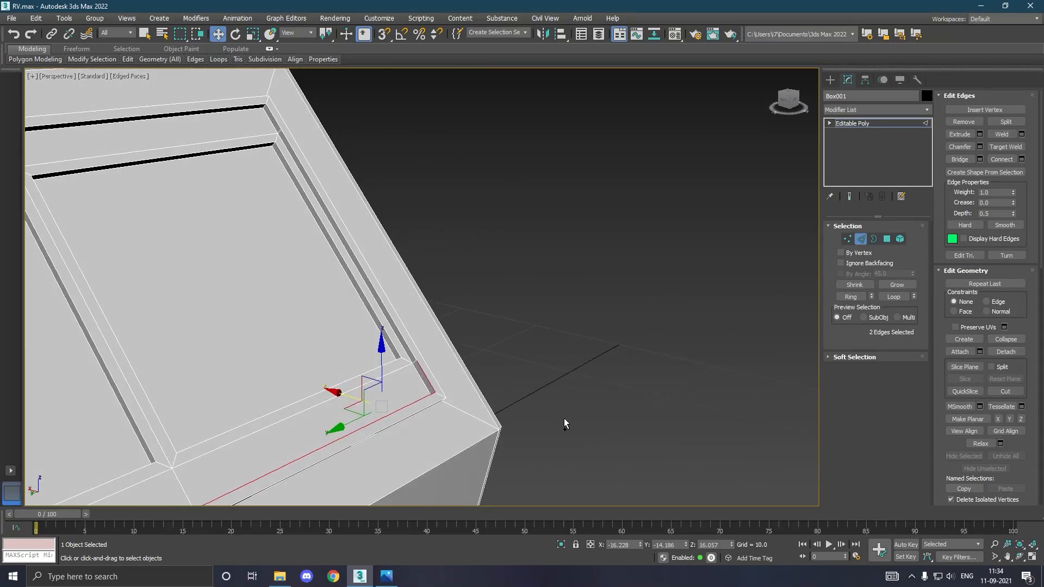
pyautogui.keyDown('ctrl'); pyautogui.click(412, 350); pyautogui.keyUp('ctrl')
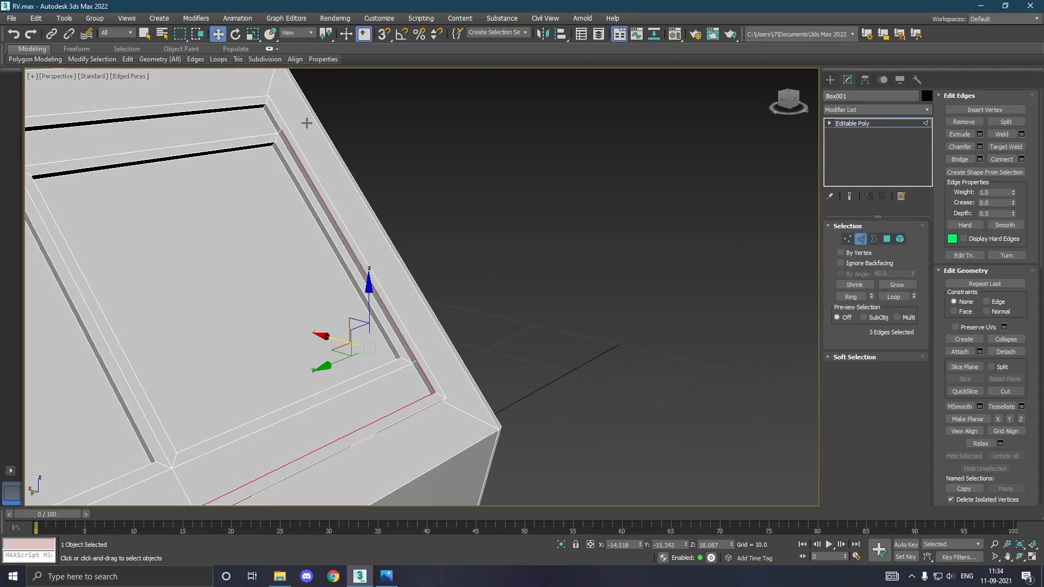
pyautogui.keyDown('ctrl'); pyautogui.click(277, 122); pyautogui.keyUp('ctrl')
pyautogui.keyDown('ctrl'); pyautogui.click(253, 109); pyautogui.keyUp('ctrl')
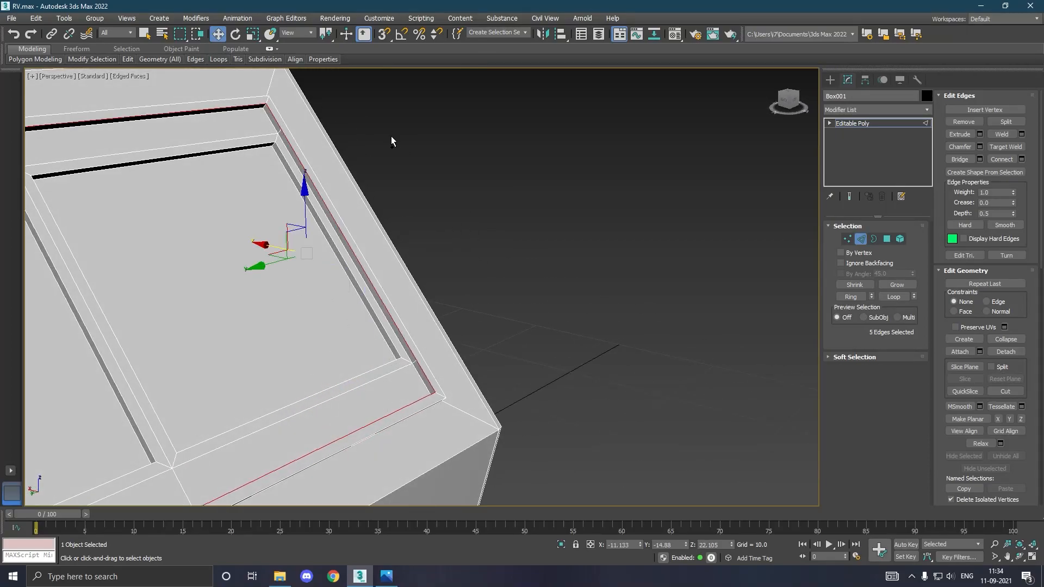
pyautogui.scroll(-3, 400, 138)
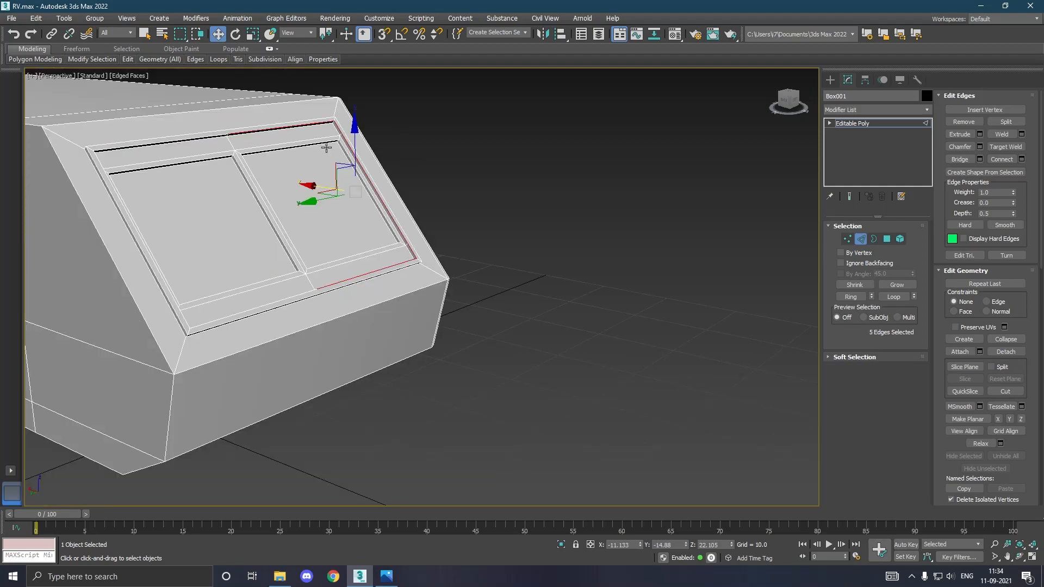
pyautogui.keyDown('ctrl'); pyautogui.click(197, 143); pyautogui.keyUp('ctrl')
pyautogui.keyDown('ctrl'); pyautogui.click(95, 158); pyautogui.keyUp('ctrl')
pyautogui.keyDown('alt'); pyautogui.moveTo(197, 187); pyautogui.dragTo(113, 187, button='middle'); pyautogui.keyUp('alt')
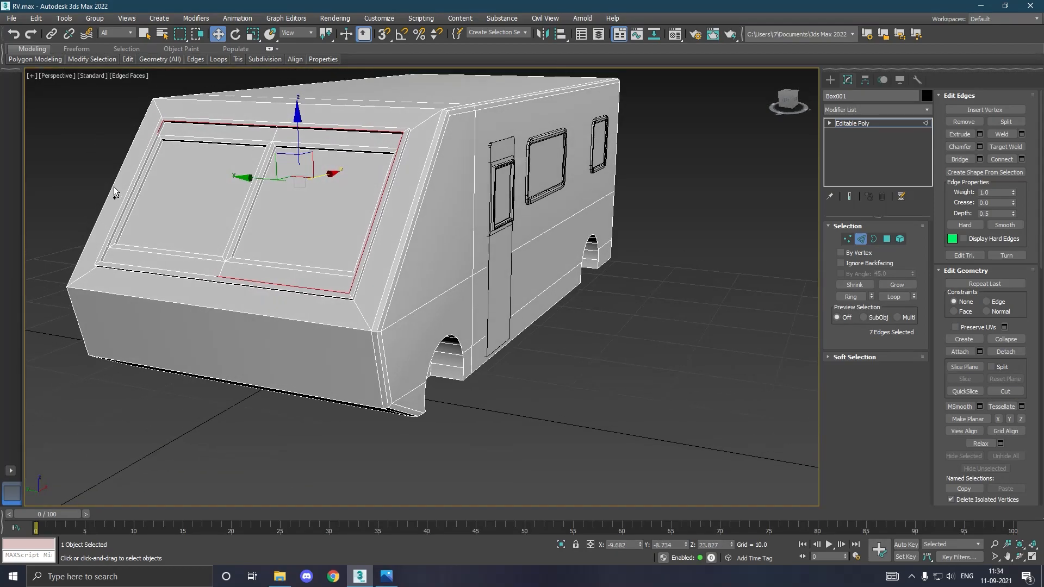
pyautogui.scroll(5, 147, 154)
pyautogui.keyDown('ctrl'); pyautogui.click(173, 142); pyautogui.keyUp('ctrl')
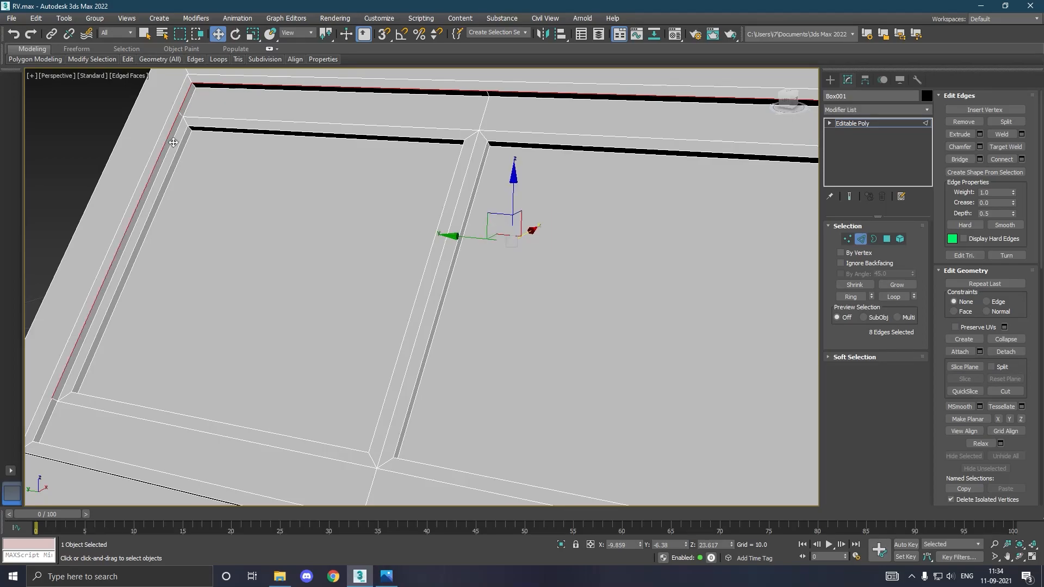
pyautogui.scroll(-5, 176, 138)
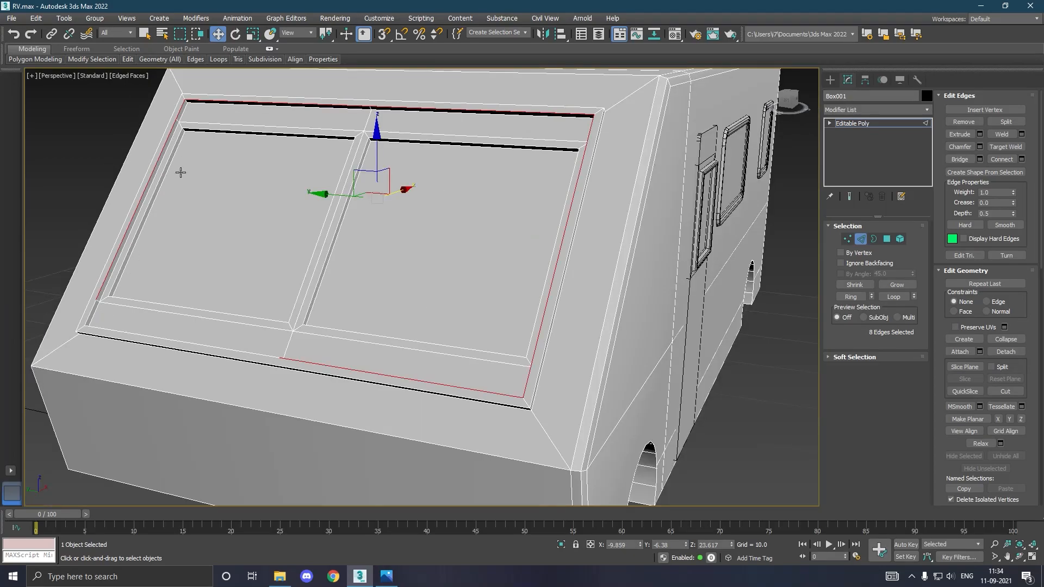
pyautogui.keyDown('ctrl'); pyautogui.click(98, 315); pyautogui.keyUp('ctrl')
pyautogui.keyDown('ctrl'); pyautogui.click(108, 333); pyautogui.keyUp('ctrl')
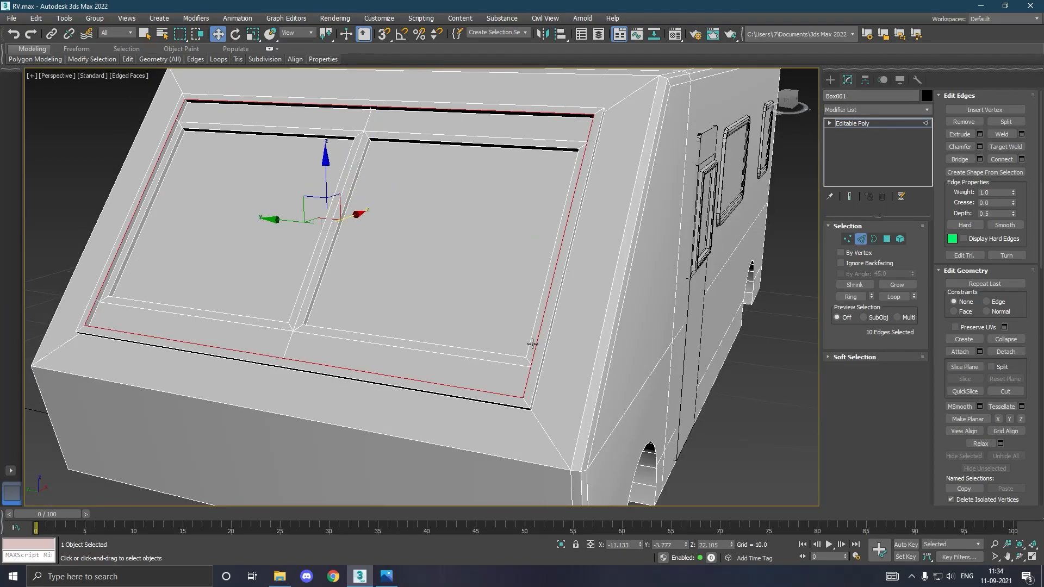
pyautogui.keyDown('alt'); pyautogui.moveTo(528, 224); pyautogui.dragTo(552, 197, button='middle'); pyautogui.keyUp('alt')
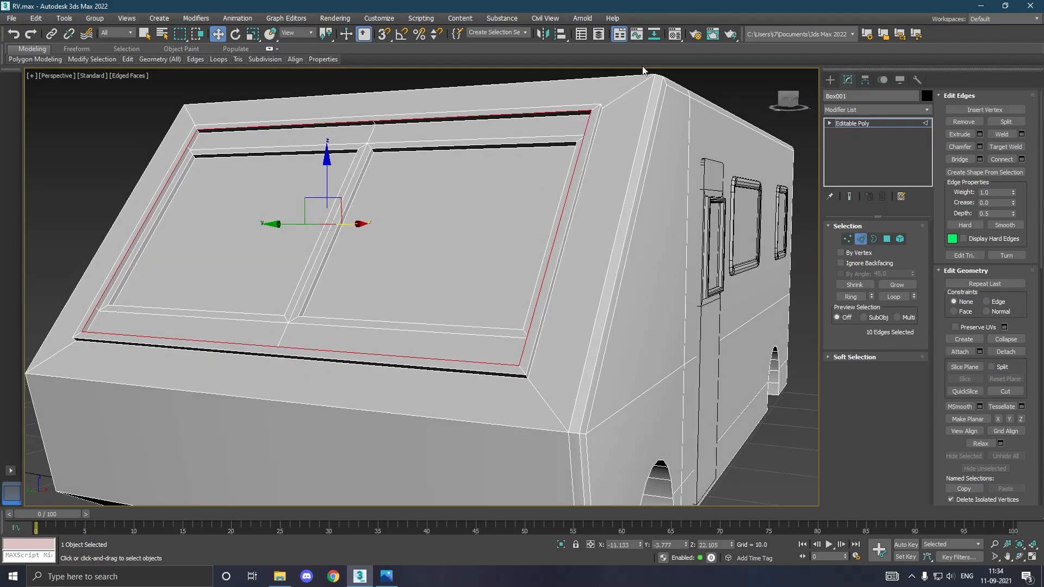
pyautogui.scroll(4, 609, 104)
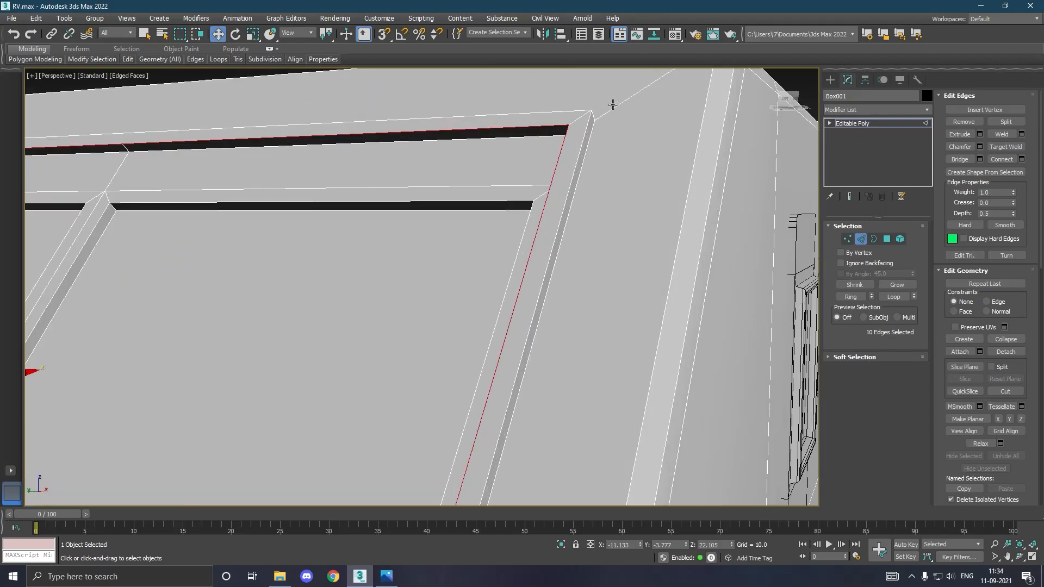
pyautogui.click(980, 147)
pyautogui.scroll(-2, 508, 197)
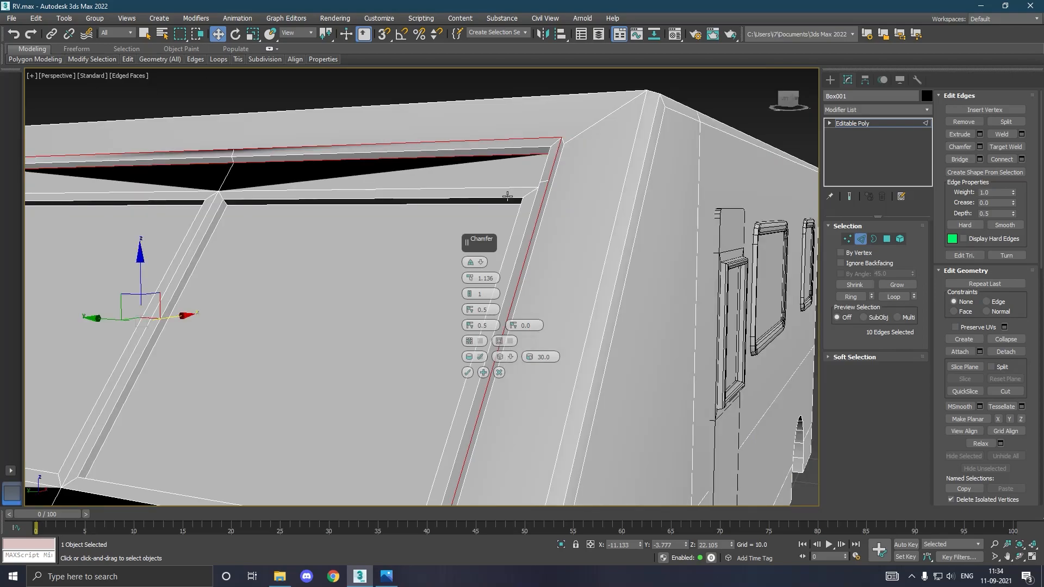
pyautogui.click(470, 295)
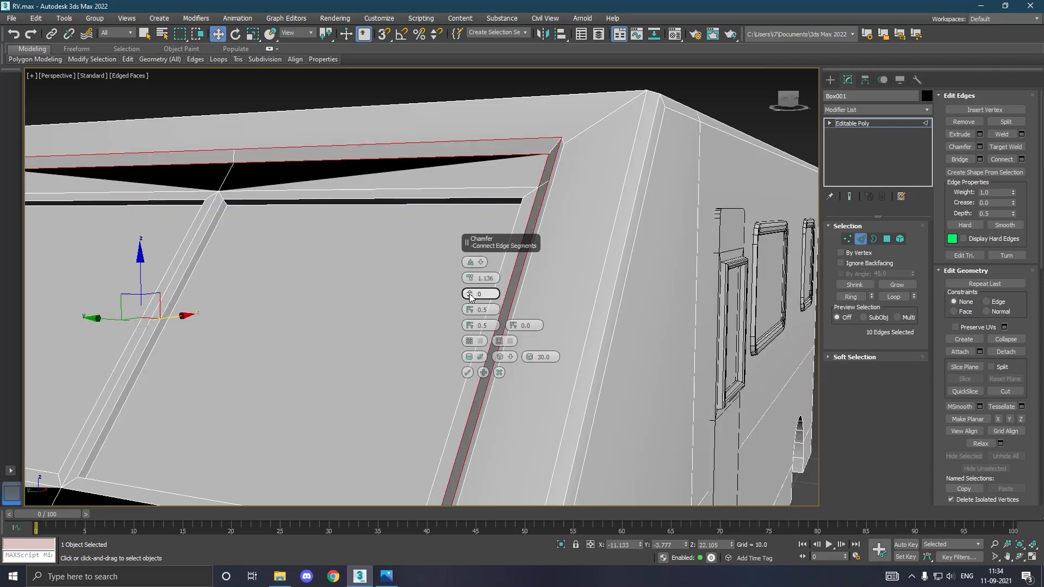
pyautogui.moveTo(471, 280); pyautogui.dragTo(481, 287)
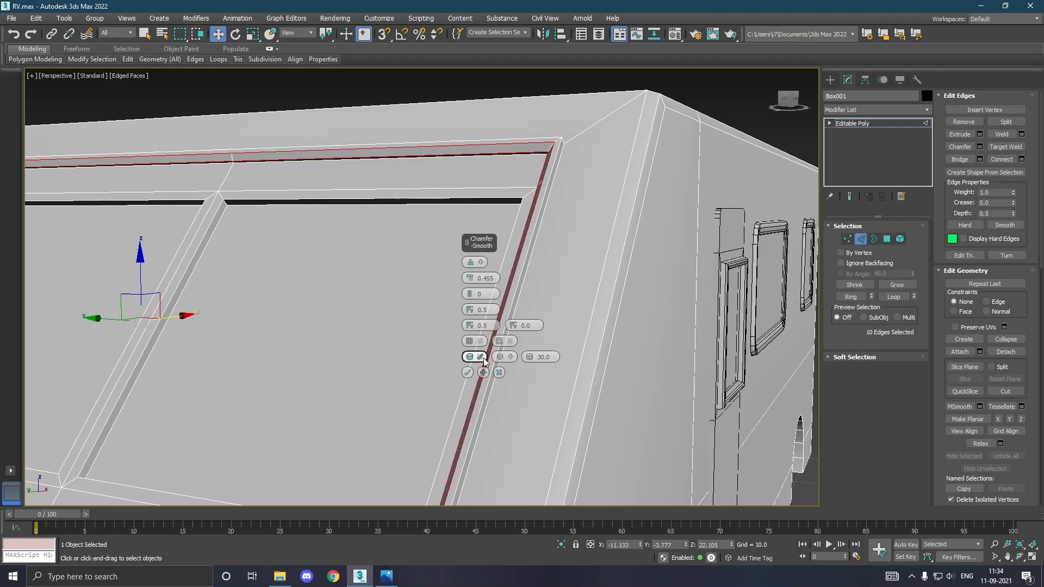
pyautogui.click(471, 295)
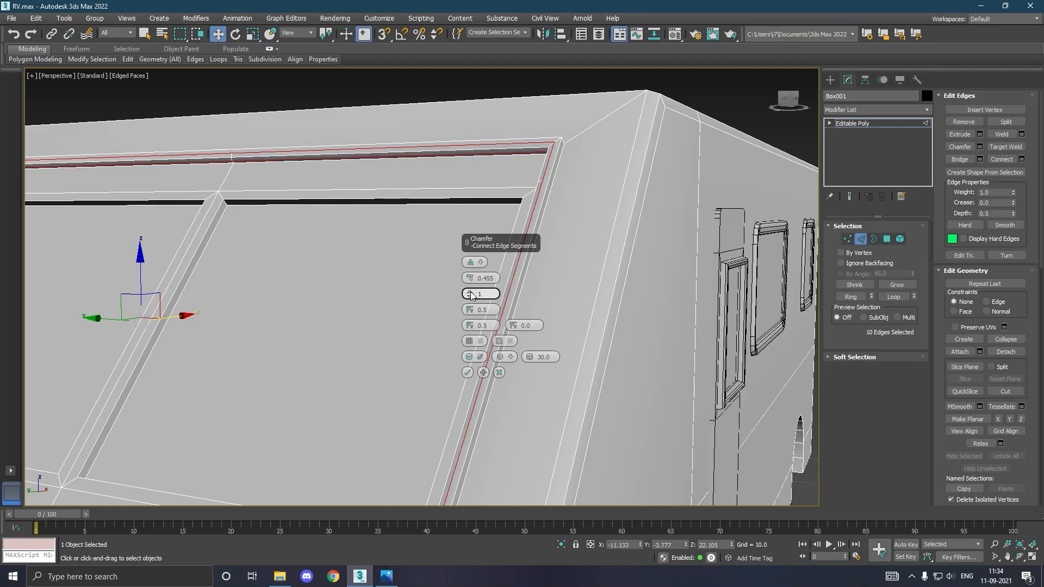
pyautogui.click(469, 373)
pyautogui.scroll(-2, 524, 261)
pyautogui.scroll(-3, 525, 261)
pyautogui.keyDown('alt'); pyautogui.moveTo(531, 261); pyautogui.dragTo(512, 279, button='middle'); pyautogui.keyUp('alt')
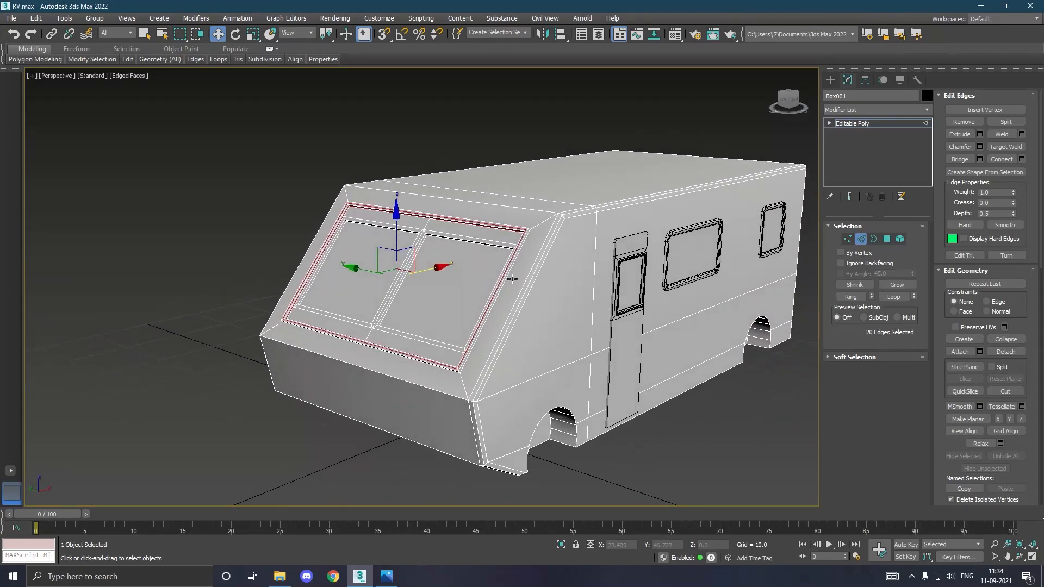
pyautogui.click(876, 122)
pyautogui.keyDown('alt'); pyautogui.moveTo(665, 202); pyautogui.dragTo(644, 224, button='middle'); pyautogui.keyUp('alt')
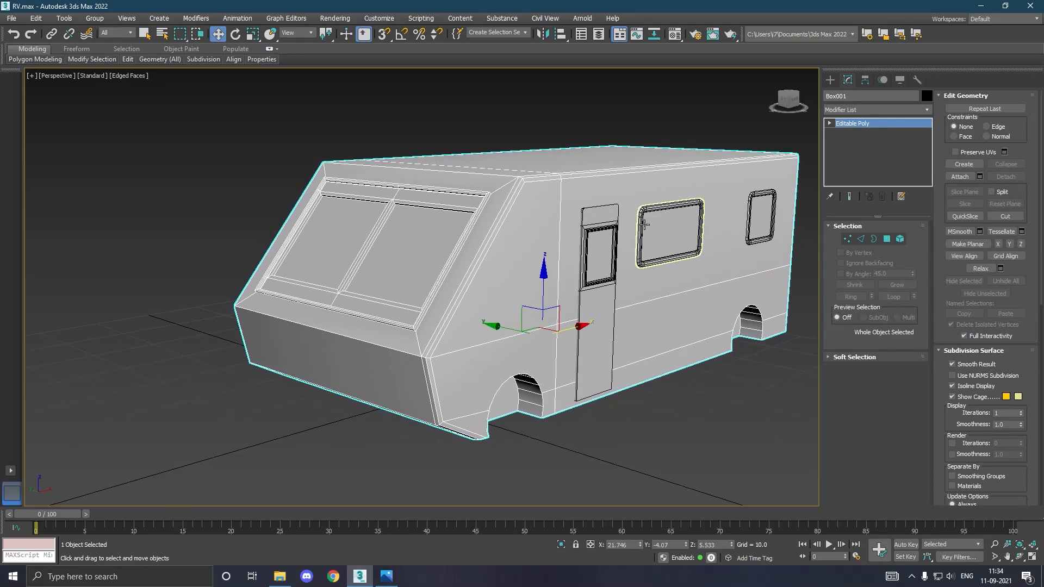
# In the left view, draw a box about 35.5 wide and 3.2 long across the RV's lower front, and move it ahead of the body
pyautogui.press('l')
pyautogui.click(559, 250)
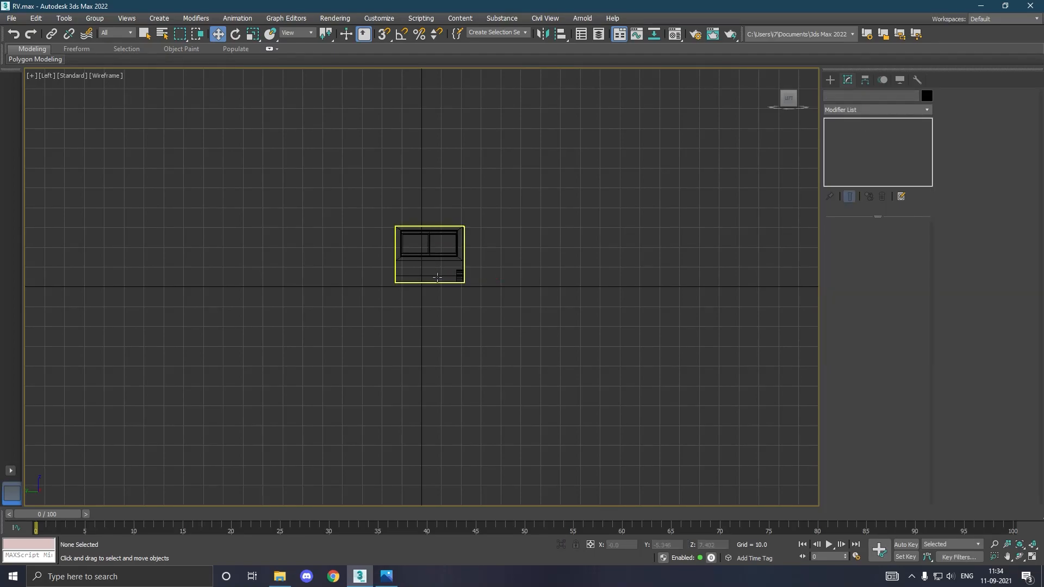
pyautogui.scroll(5, 437, 278)
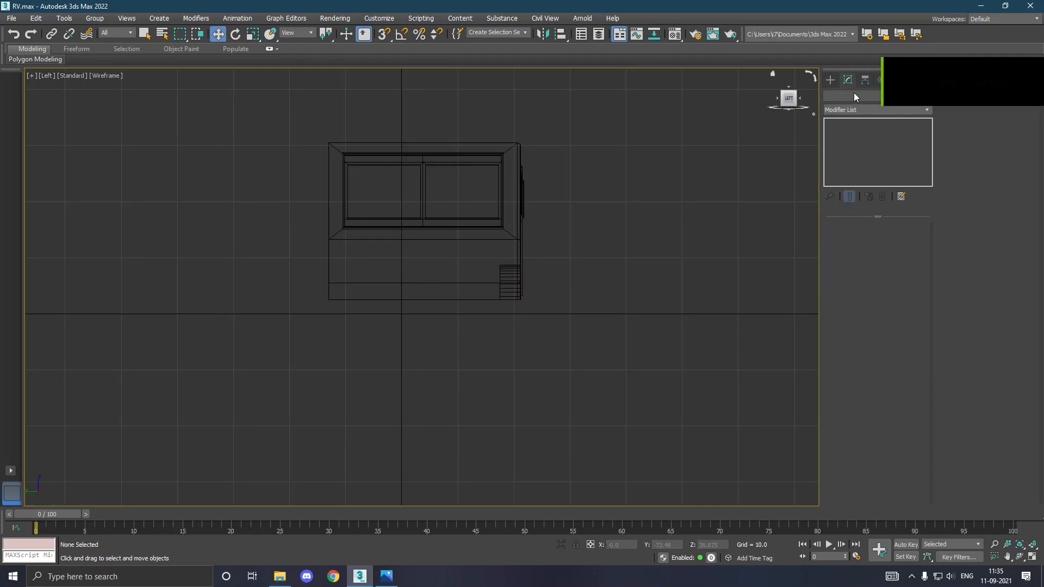
pyautogui.click(830, 80)
pyautogui.click(850, 151)
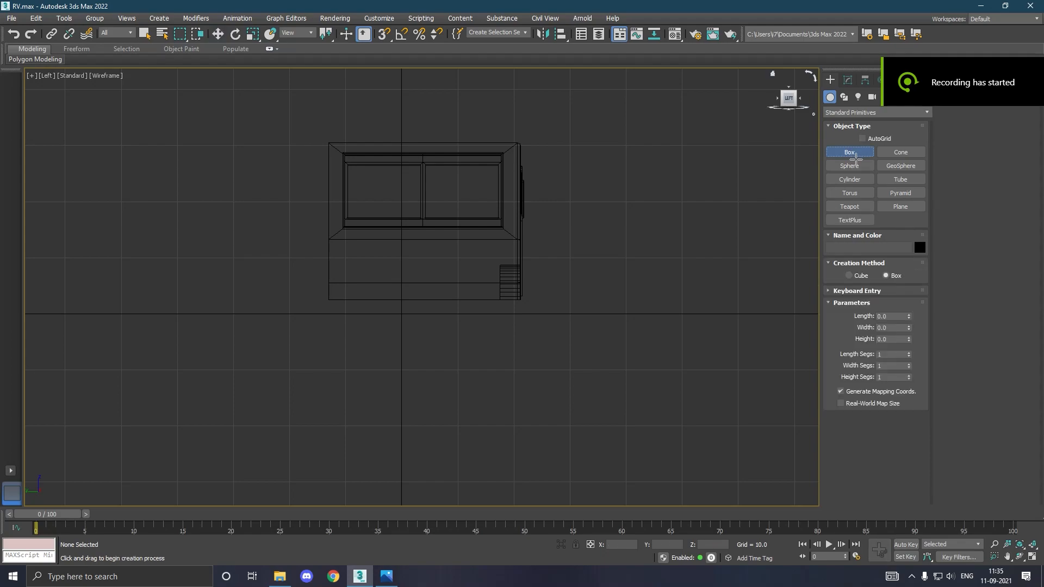
pyautogui.scroll(3, 354, 303)
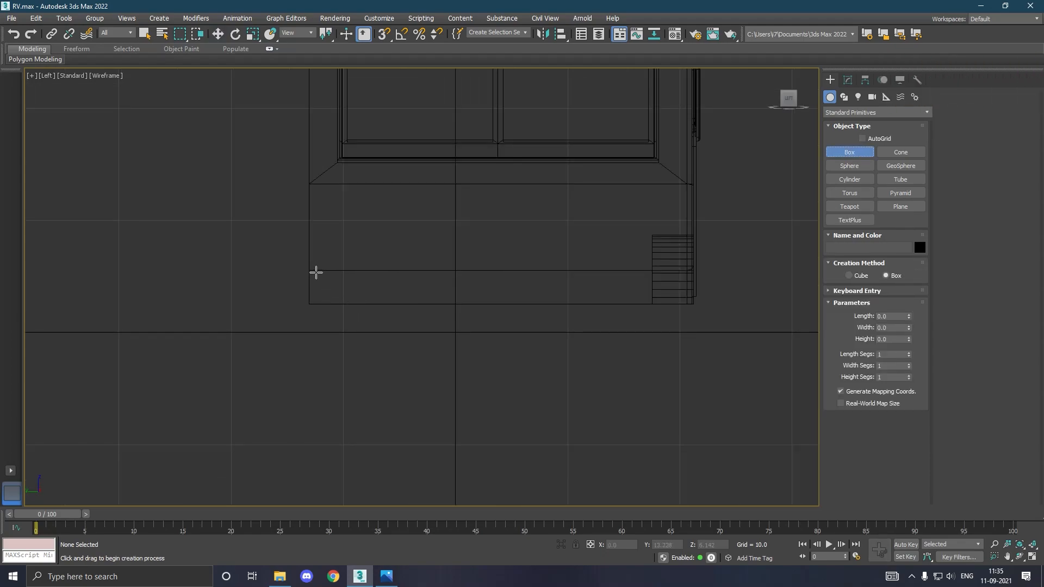
pyautogui.moveTo(312, 273); pyautogui.dragTo(710, 309)
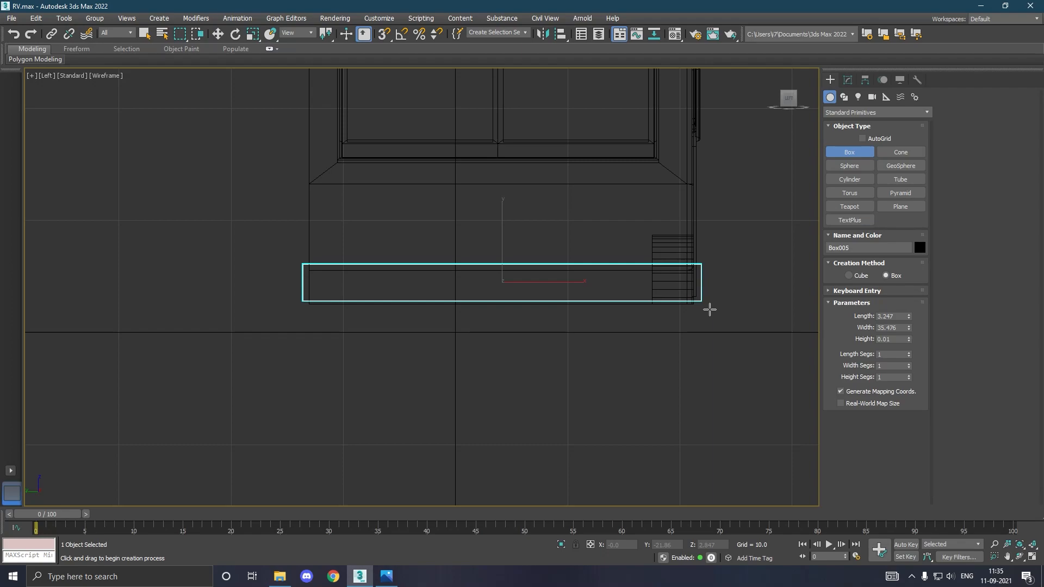
pyautogui.click(708, 299)
pyautogui.press('w')
pyautogui.press('p')
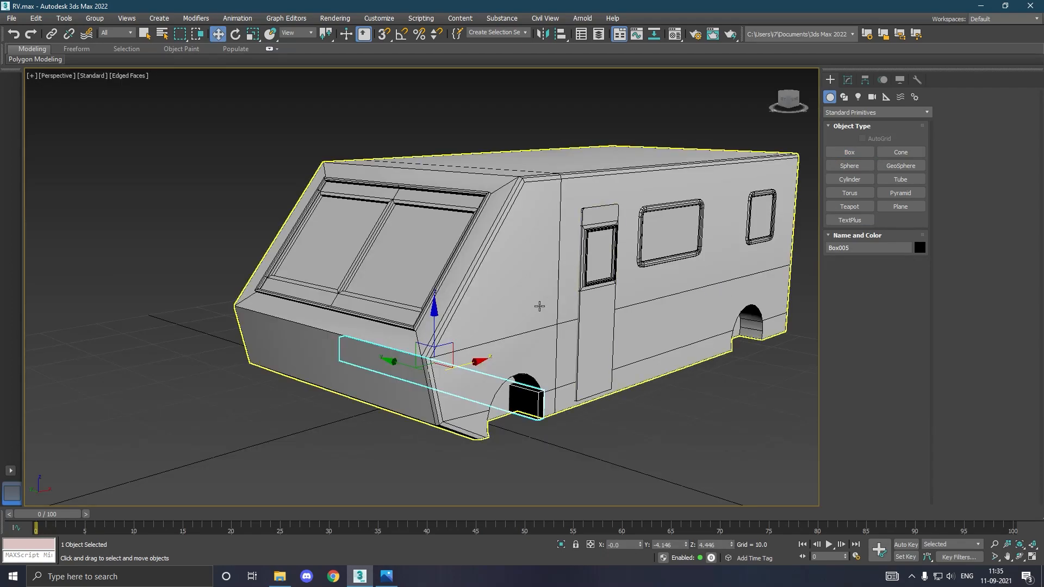
pyautogui.moveTo(481, 371); pyautogui.dragTo(377, 388)
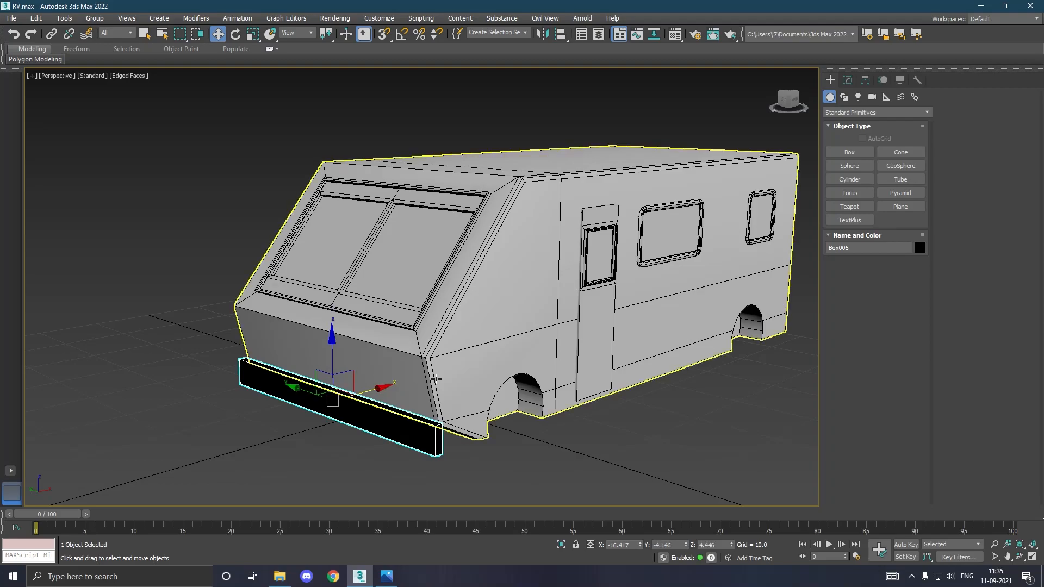
# Assign the 01 - Default material to the box at the RV's front, and delete the box
pyautogui.press('m')
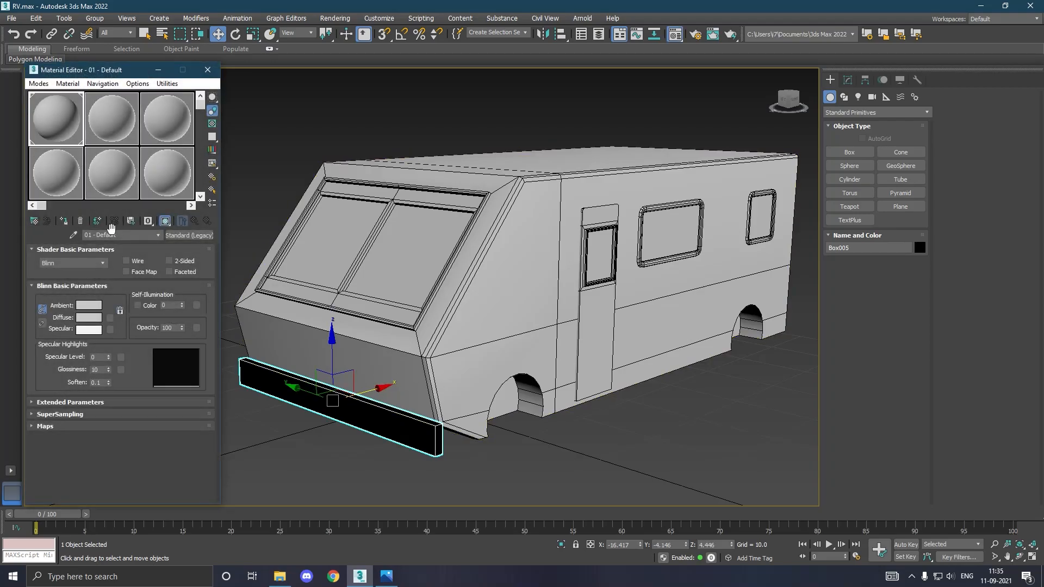
pyautogui.click(63, 221)
pyautogui.press('m')
pyautogui.scroll(6, 386, 315)
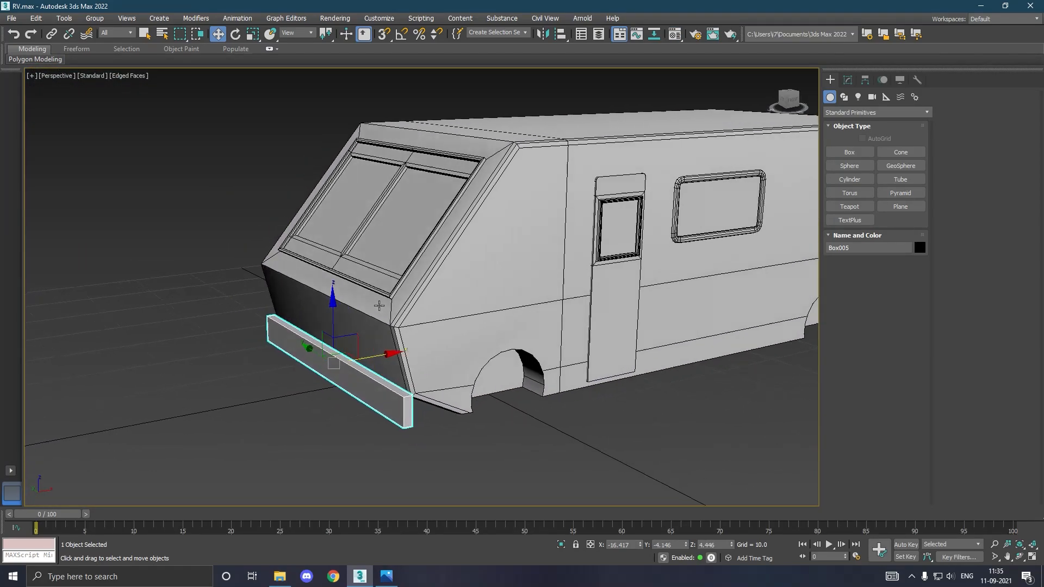
pyautogui.keyDown('alt'); pyautogui.moveTo(400, 330); pyautogui.dragTo(404, 330, button='middle'); pyautogui.keyUp('alt')
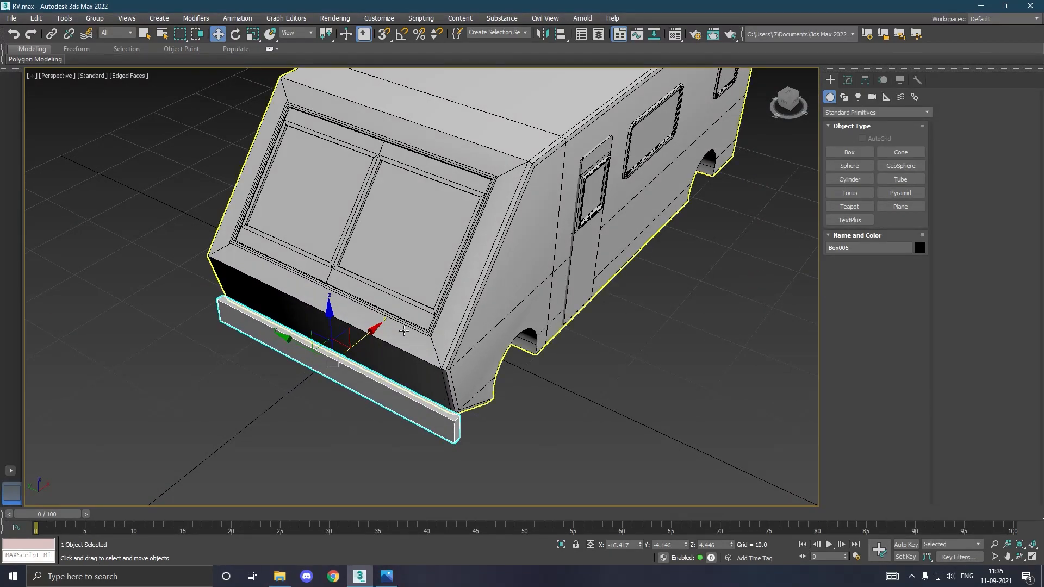
pyautogui.press('Delete')
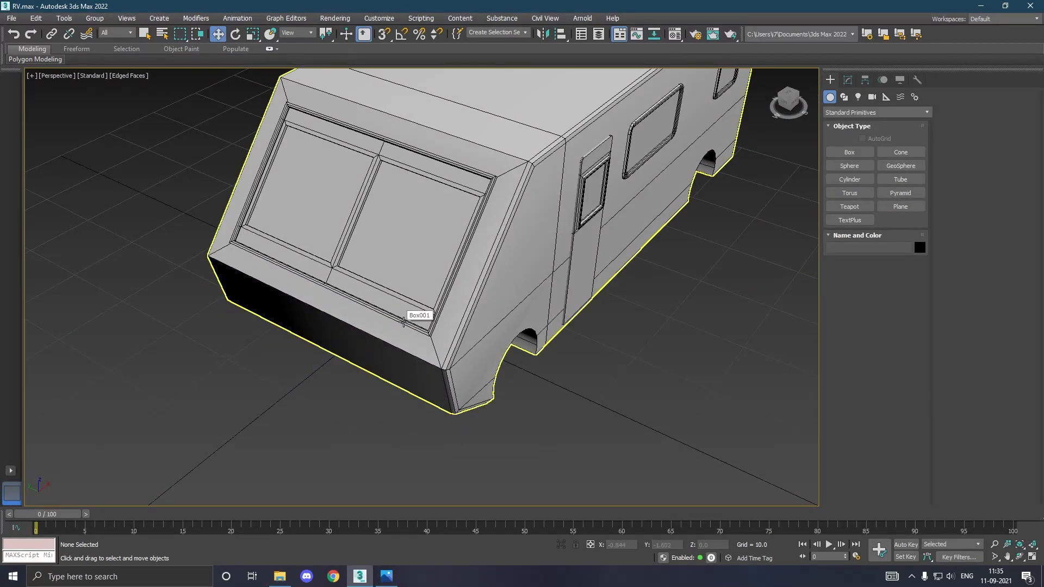
# In the top view, draw an open three-segment line around the RV's front, with short return ends about 2.2 and 3.5 long
pyautogui.press('t')
pyautogui.scroll(5, 379, 289)
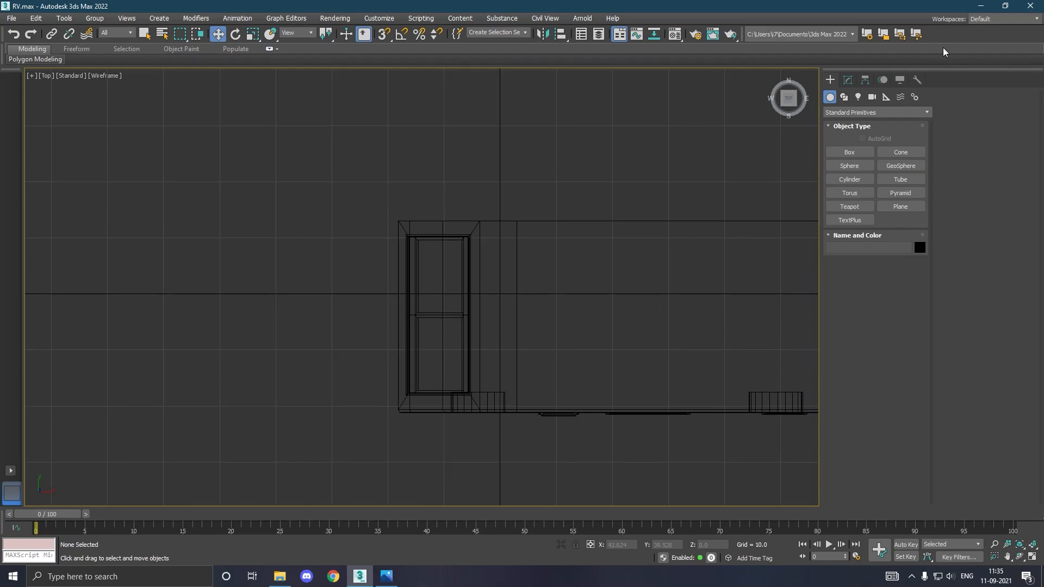
pyautogui.click(844, 96)
pyautogui.click(849, 165)
pyautogui.moveTo(468, 263); pyautogui.dragTo(508, 217, button='middle')
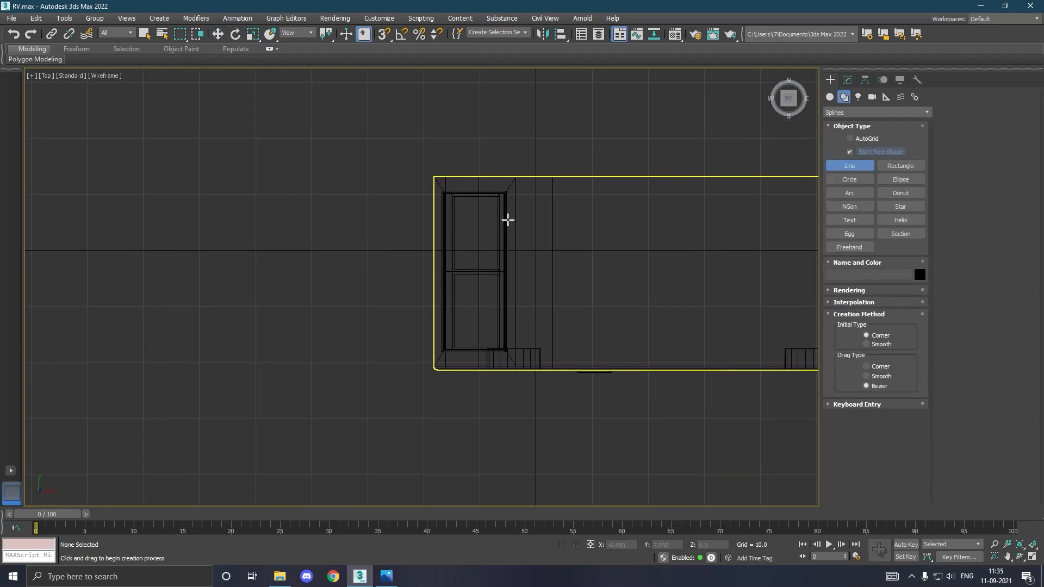
pyautogui.click(443, 378)
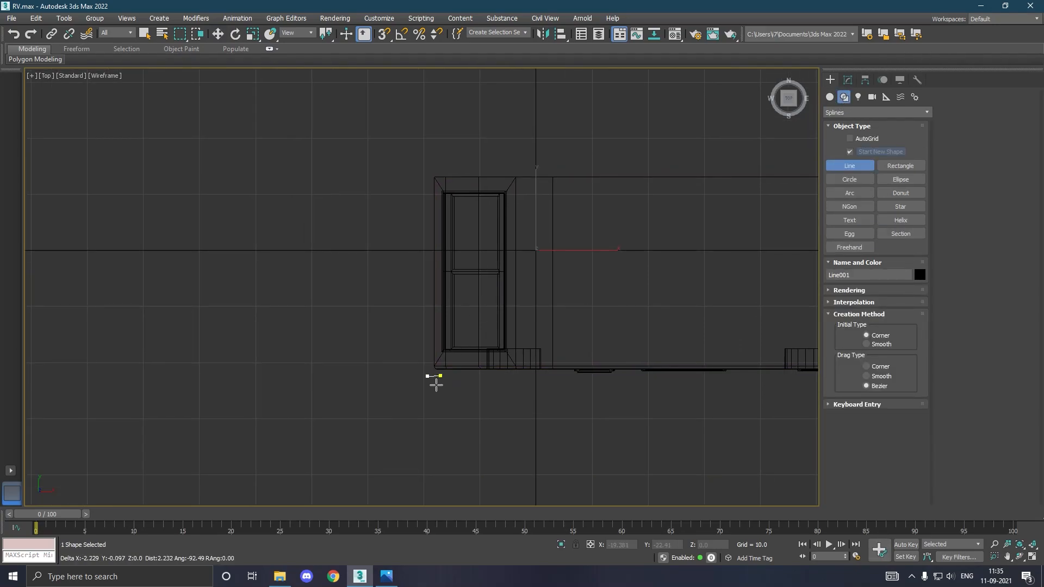
pyautogui.click(432, 380)
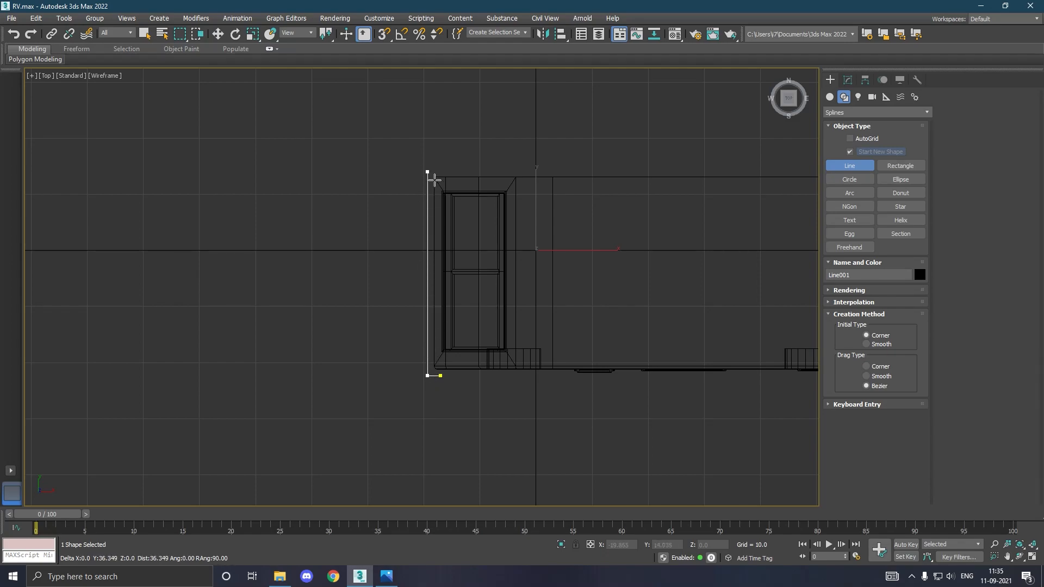
pyautogui.click(438, 177)
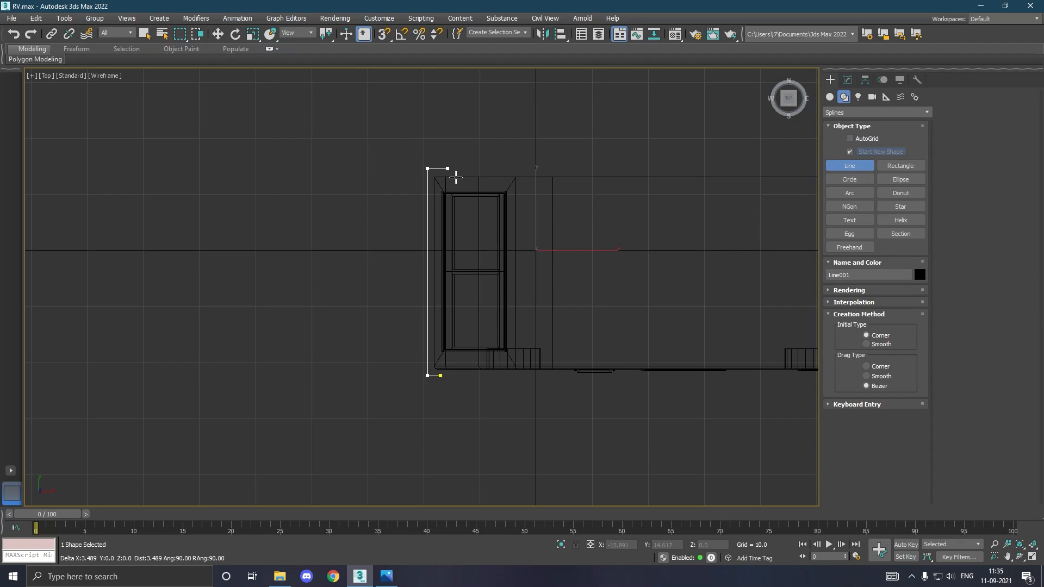
pyautogui.rightClick(488, 173)
pyautogui.rightClick(482, 168)
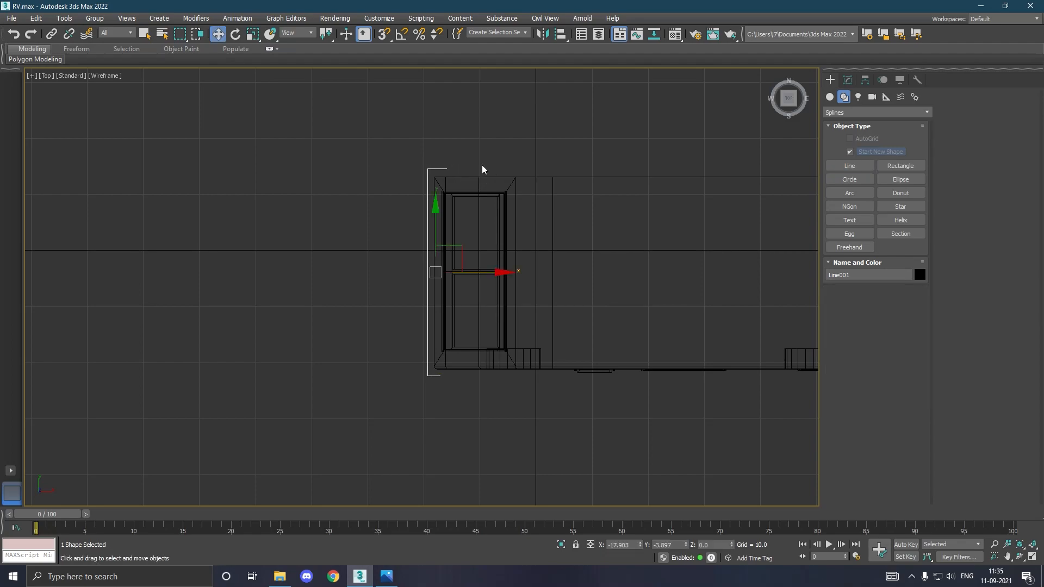
# Adjust the line's end vertices to fit the RV's width evenly, and lengthen the shorter return end slightly
pyautogui.click(848, 80)
pyautogui.press('1')
pyautogui.moveTo(470, 191); pyautogui.dragTo(468, 190)
pyautogui.moveTo(456, 135); pyautogui.dragTo(456, 138)
pyautogui.moveTo(418, 366); pyautogui.dragTo(459, 396)
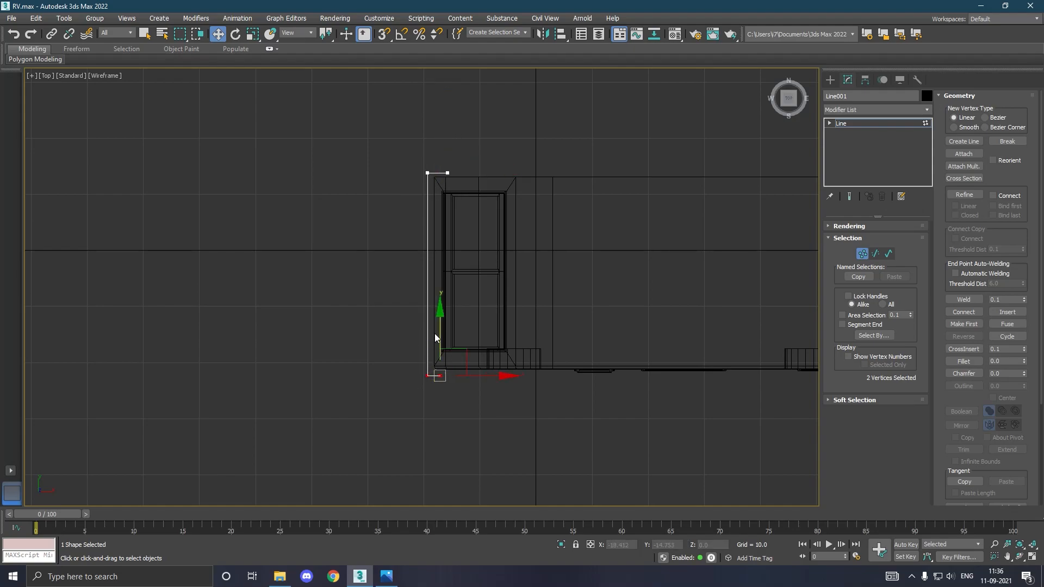
pyautogui.moveTo(443, 345); pyautogui.dragTo(436, 373)
pyautogui.scroll(3, 438, 388)
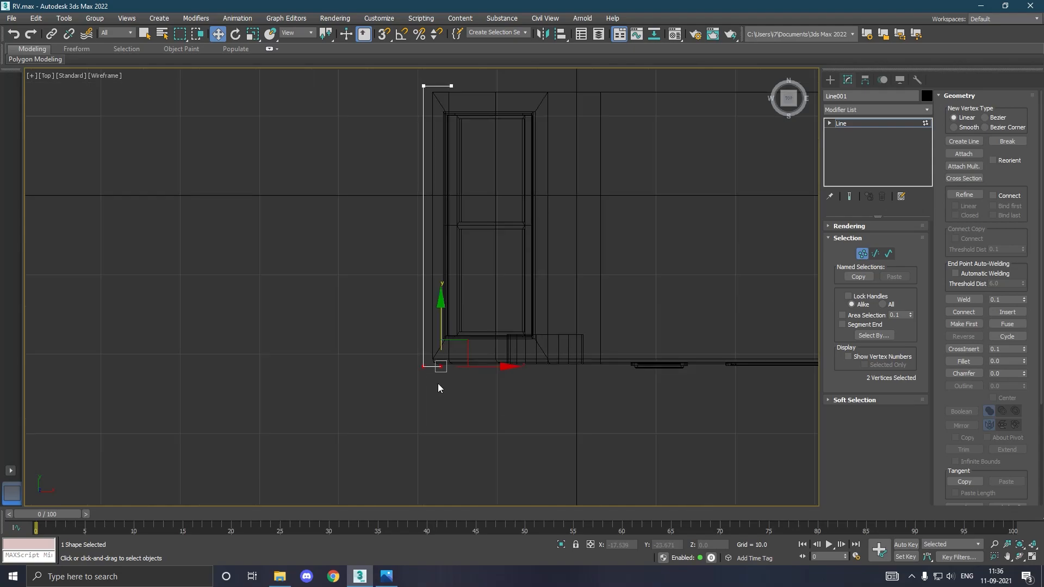
pyautogui.click(445, 369)
pyautogui.moveTo(512, 373); pyautogui.dragTo(512, 374)
# Fillet the two front corner vertices of the bumper line
pyautogui.click(427, 89)
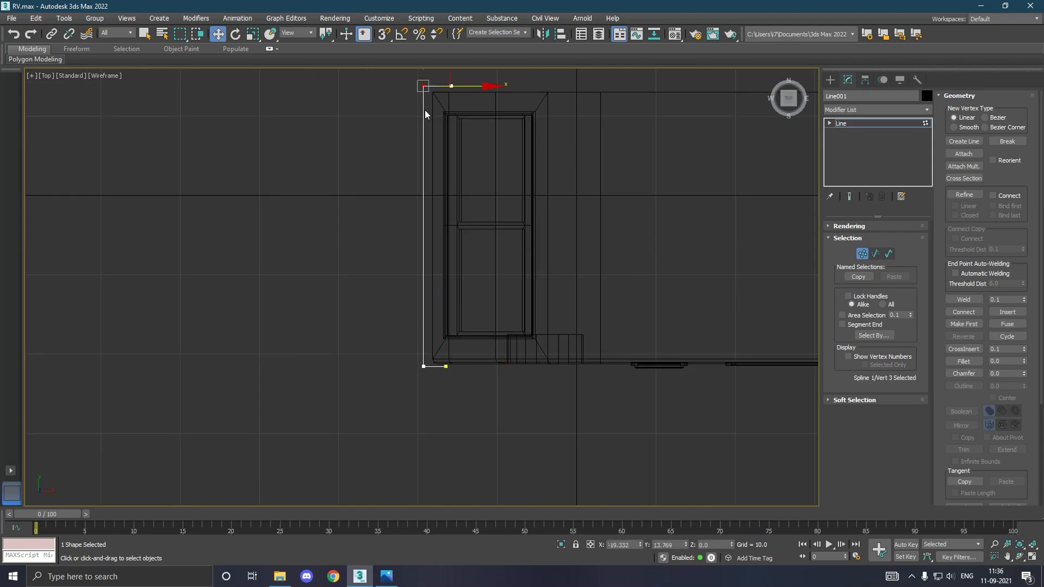
pyautogui.moveTo(431, 375); pyautogui.dragTo(416, 360)
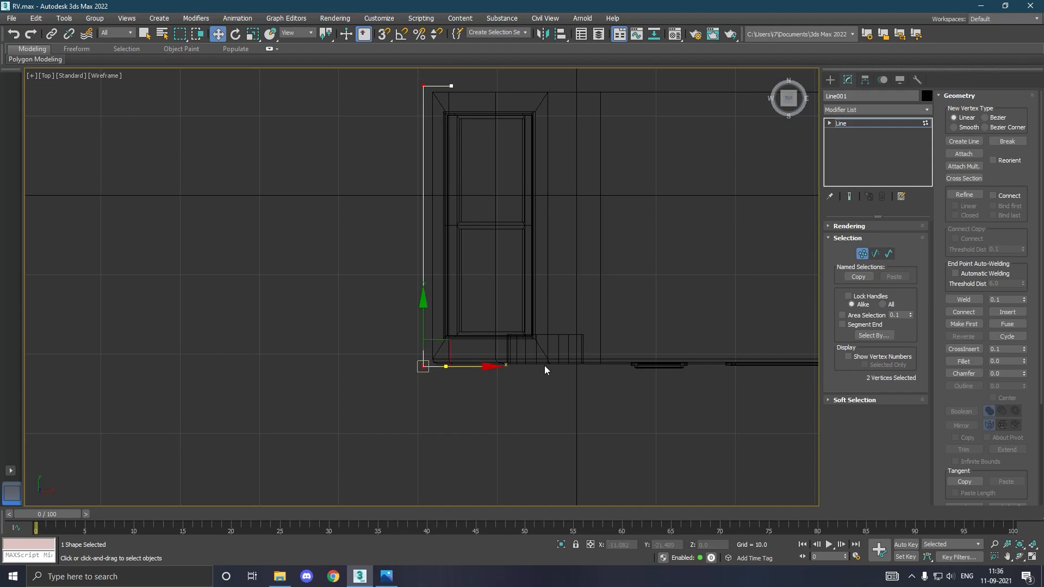
pyautogui.moveTo(1025, 362); pyautogui.dragTo(1026, 363)
# Make the bumper line renderable in both renderer and viewport with a rectangular cross-section
pyautogui.click(867, 227)
pyautogui.click(867, 238)
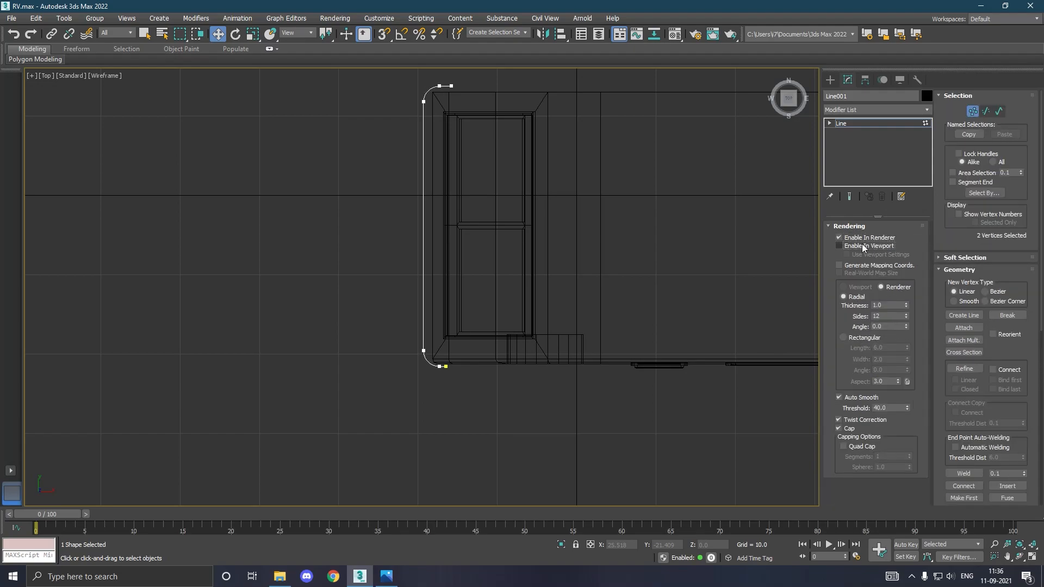
pyautogui.click(864, 247)
pyautogui.click(851, 339)
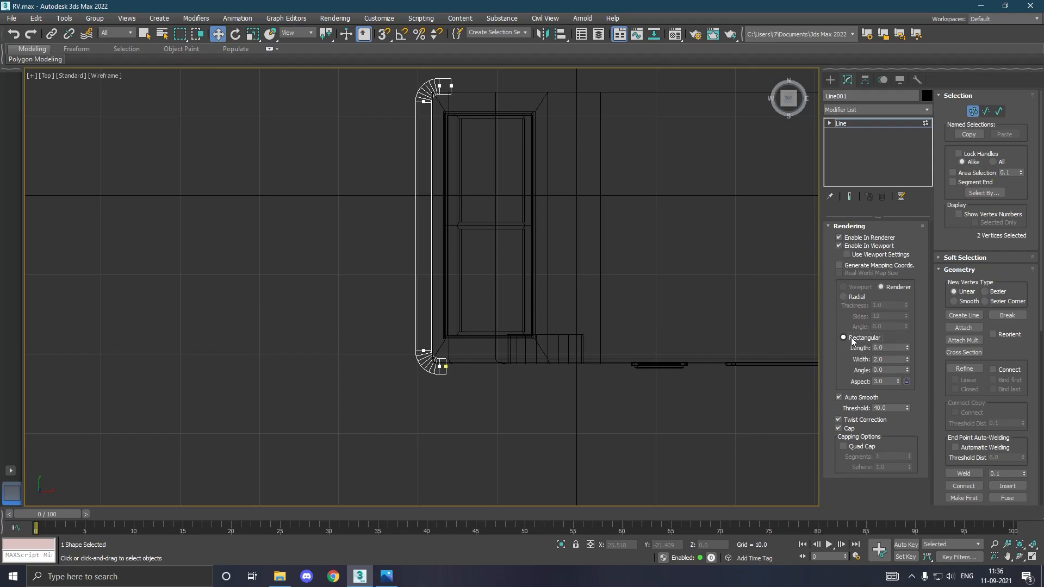
# Assign the 01 - Default material to the bumper line
pyautogui.press('p')
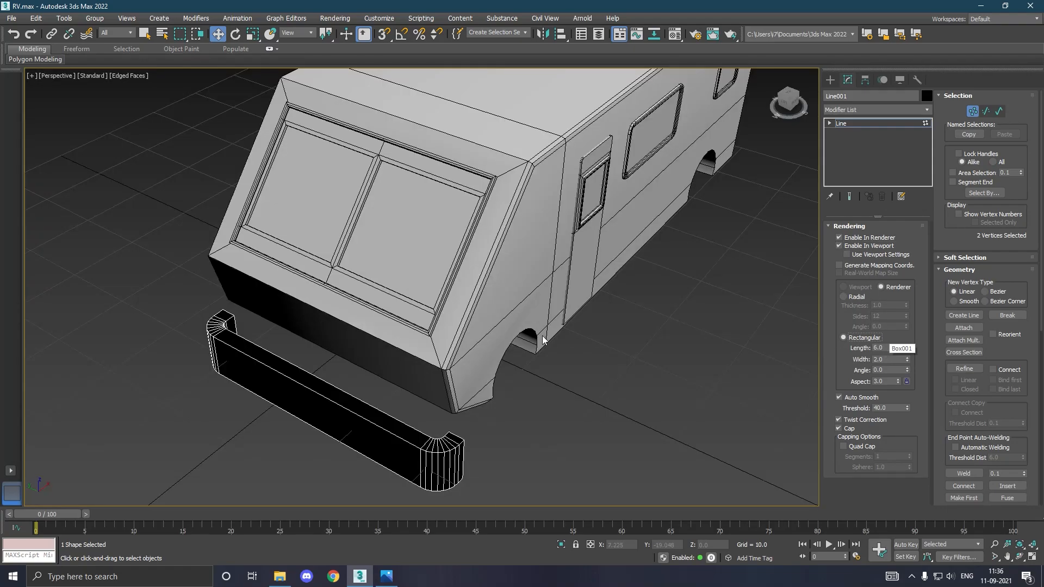
pyautogui.keyDown('alt'); pyautogui.moveTo(628, 327); pyautogui.dragTo(611, 315, button='middle'); pyautogui.keyUp('alt')
pyautogui.press('m')
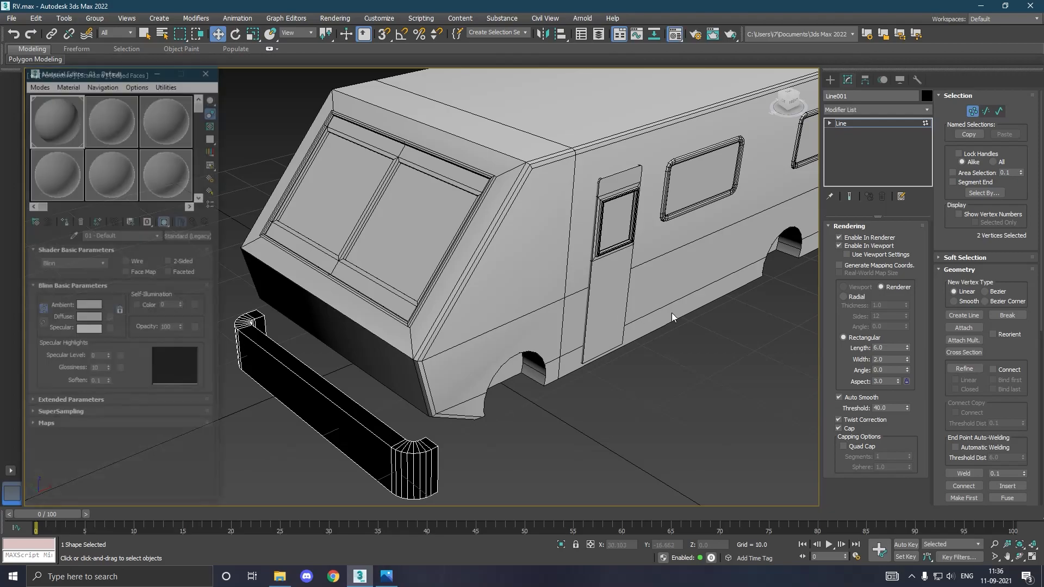
pyautogui.click(64, 222)
pyautogui.press('m')
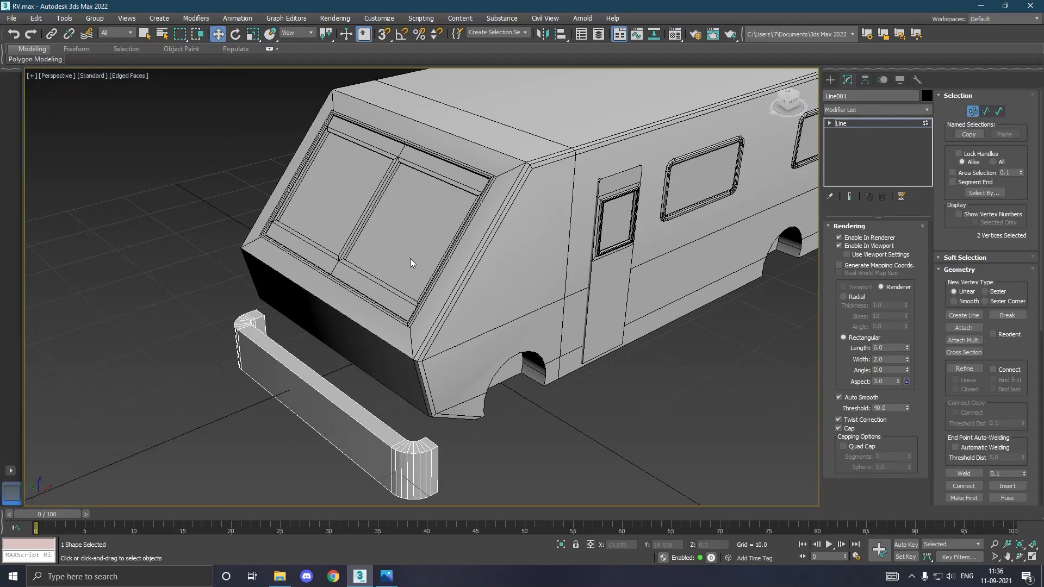
# Leave vertex editing and raise the whole bumper in front of the RV's lower front to a Z of about 5.01
pyautogui.scroll(-4, 409, 263)
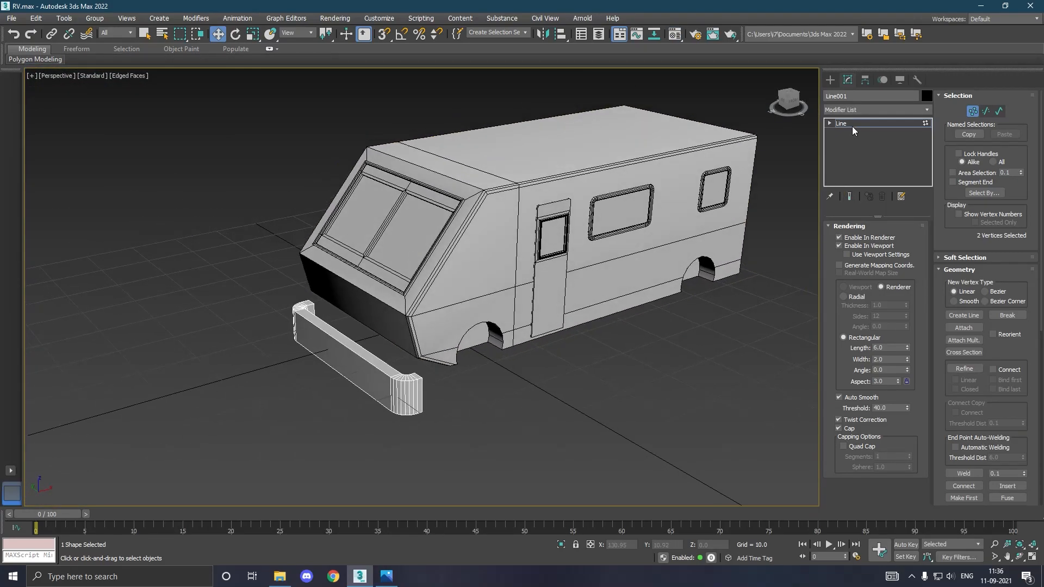
pyautogui.click(853, 124)
pyautogui.moveTo(353, 319); pyautogui.dragTo(355, 297)
pyautogui.keyDown('alt'); pyautogui.moveTo(462, 319); pyautogui.dragTo(410, 299, button='middle'); pyautogui.keyUp('alt')
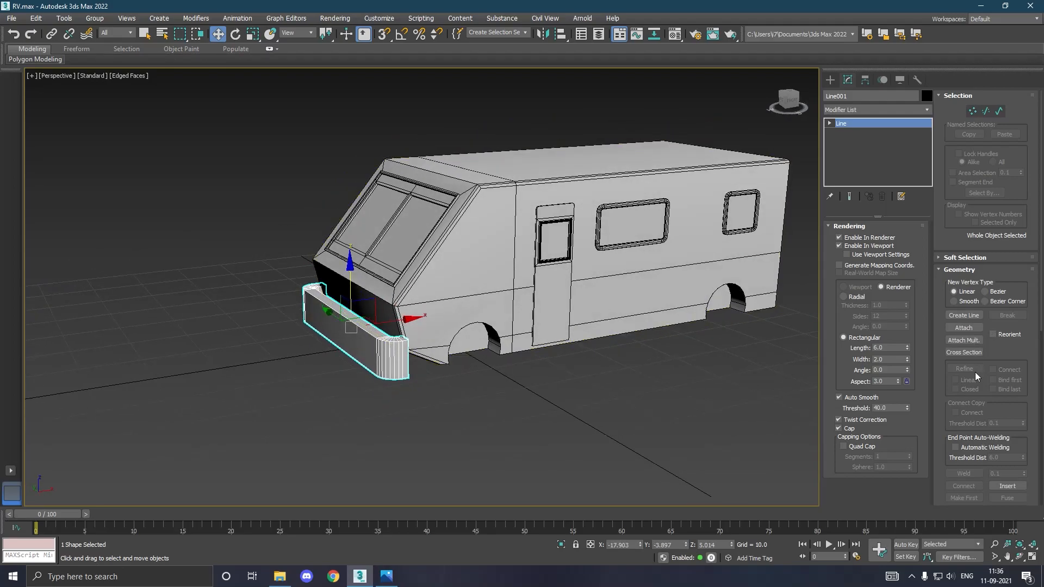
# Set the bumper's rectangular section to length 2.52 and width 1.72, and move it about 2.5 along X toward the RV
pyautogui.moveTo(907, 361); pyautogui.dragTo(913, 378)
pyautogui.scroll(5, 420, 340)
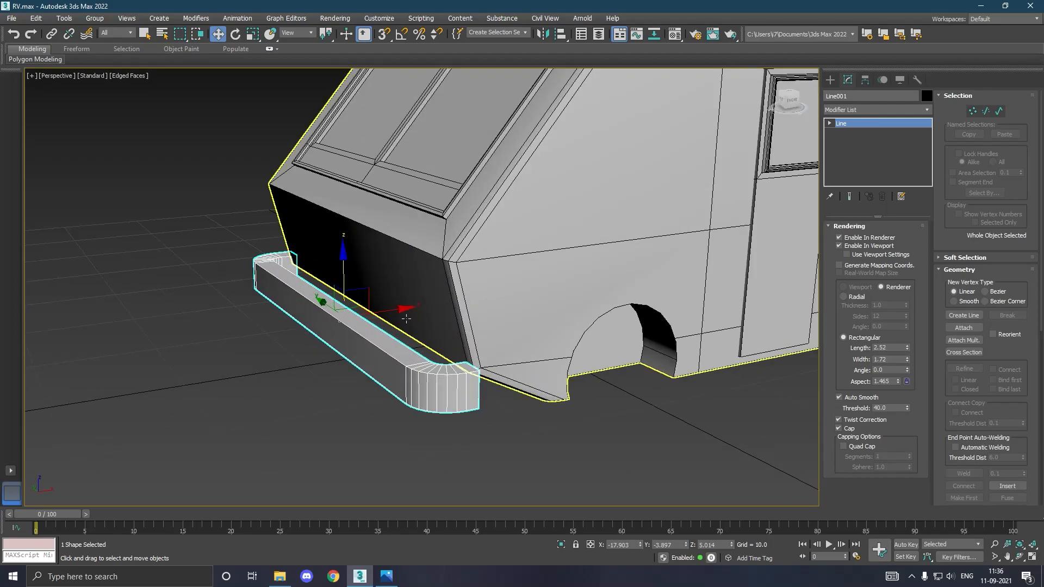
pyautogui.moveTo(407, 317); pyautogui.dragTo(434, 311)
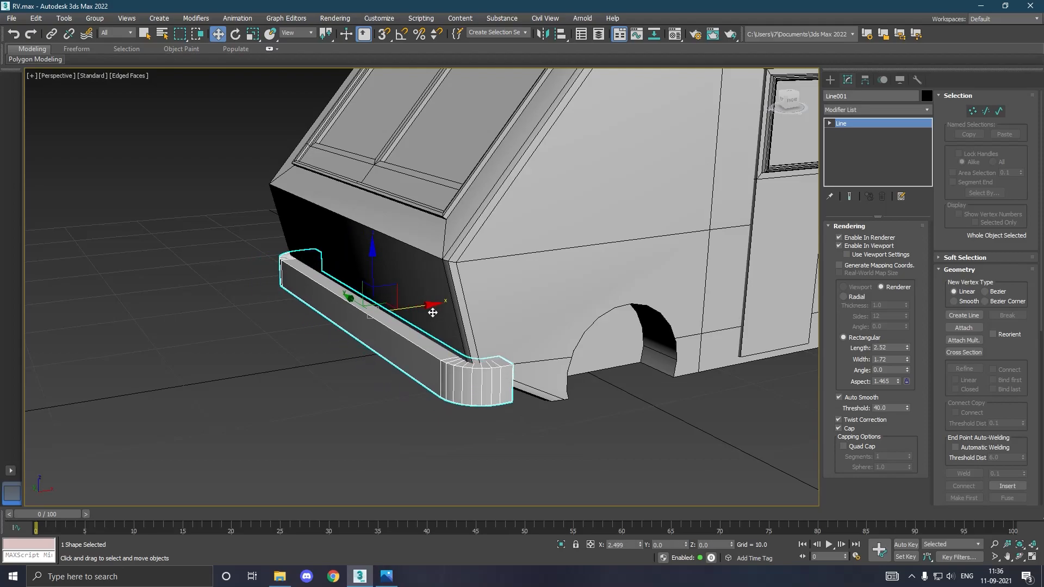
# Set the bumper's section width to 0.929 and reposition it against the RV's lower front at X -14.924, Z 3.673
pyautogui.keyDown('alt'); pyautogui.moveTo(520, 328); pyautogui.dragTo(337, 321, button='middle'); pyautogui.keyUp('alt')
pyautogui.moveTo(906, 364); pyautogui.dragTo(915, 391)
pyautogui.keyDown('alt'); pyautogui.moveTo(518, 291); pyautogui.dragTo(614, 273, button='middle'); pyautogui.keyUp('alt')
pyautogui.moveTo(376, 261); pyautogui.dragTo(377, 279)
pyautogui.moveTo(338, 325); pyautogui.dragTo(333, 323)
pyautogui.keyDown('alt'); pyautogui.moveTo(333, 323); pyautogui.dragTo(317, 317, button='middle'); pyautogui.keyUp('alt')
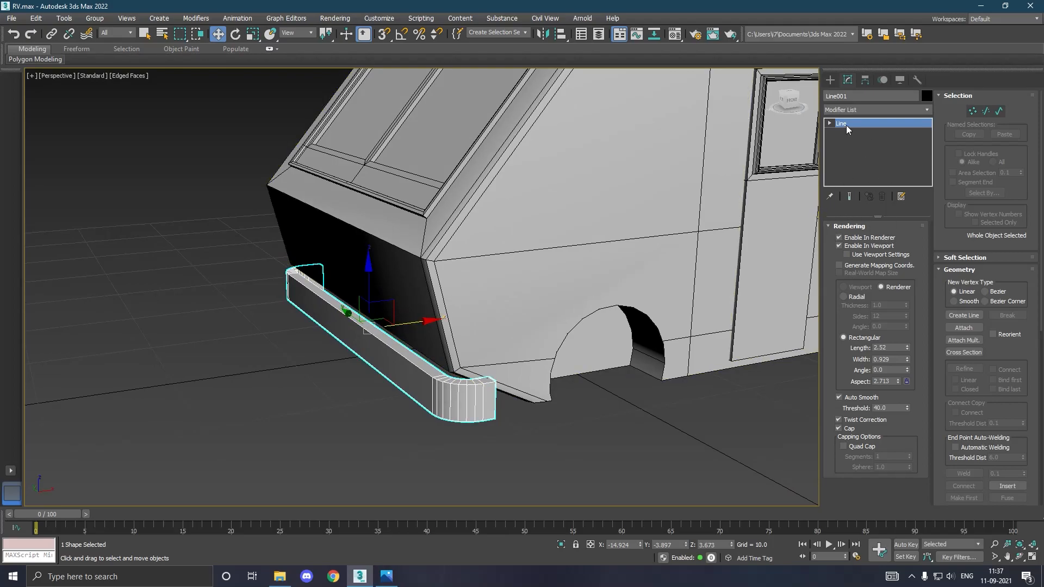
# Extend both end vertices of the bumper line backward along the RV's sides, and convert the line to an Editable Poly
pyautogui.press('1')
pyautogui.keyDown('alt'); pyautogui.moveTo(630, 278); pyautogui.dragTo(601, 239, button='middle'); pyautogui.keyUp('alt')
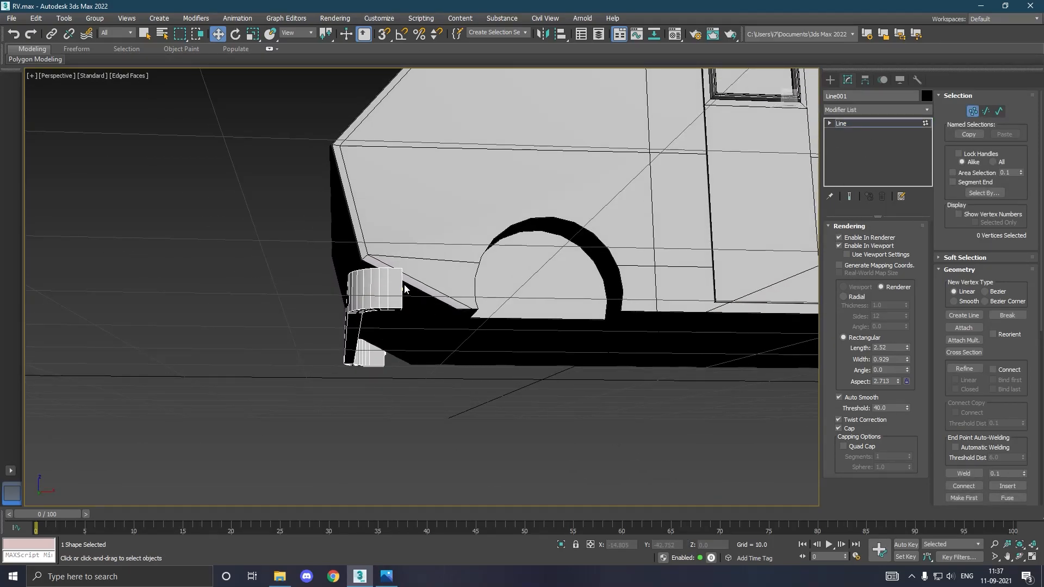
pyautogui.click(406, 291)
pyautogui.keyDown('ctrl'); pyautogui.click(387, 358); pyautogui.keyUp('ctrl')
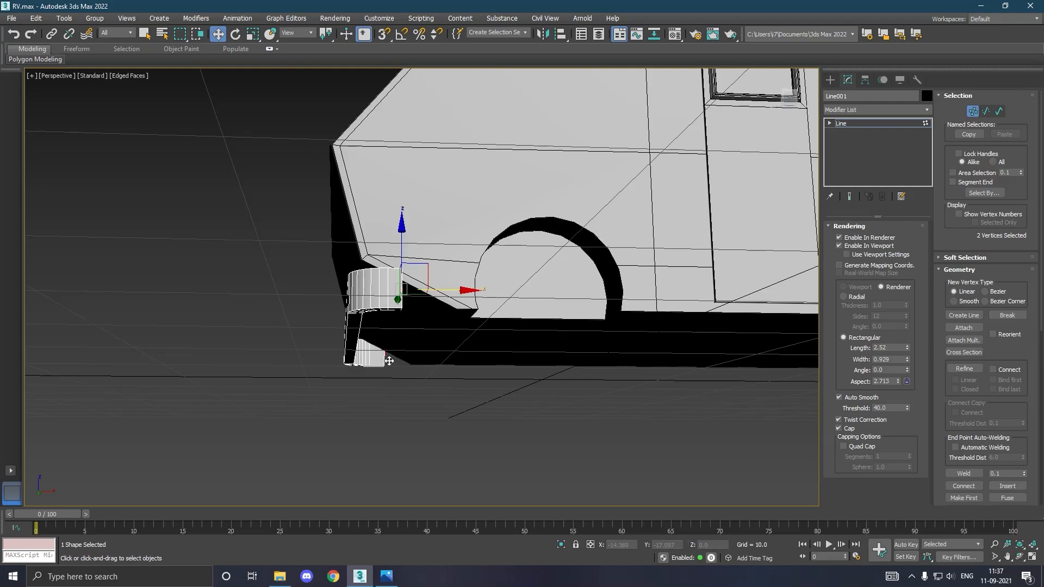
pyautogui.moveTo(441, 358); pyautogui.dragTo(462, 356)
pyautogui.keyDown('alt'); pyautogui.moveTo(443, 335); pyautogui.dragTo(475, 374, button='middle'); pyautogui.keyUp('alt')
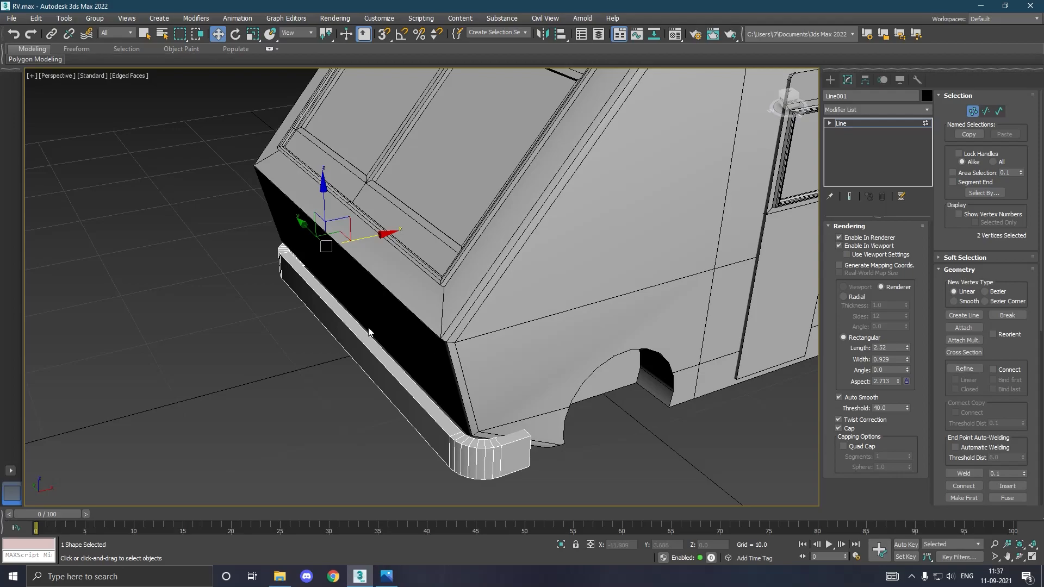
pyautogui.rightClick(860, 145)
pyautogui.click(886, 240)
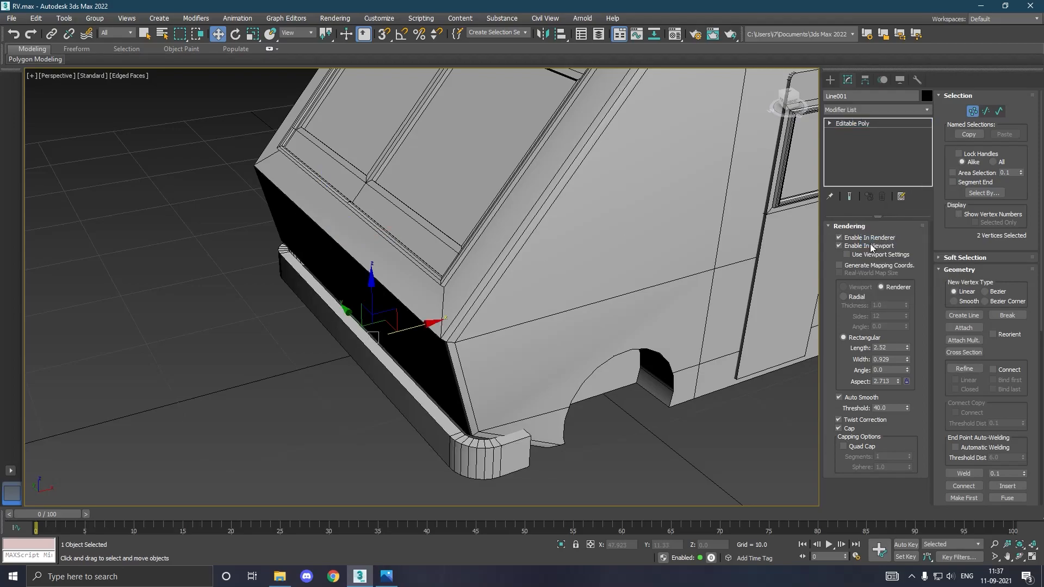
pyautogui.click(11, 18)
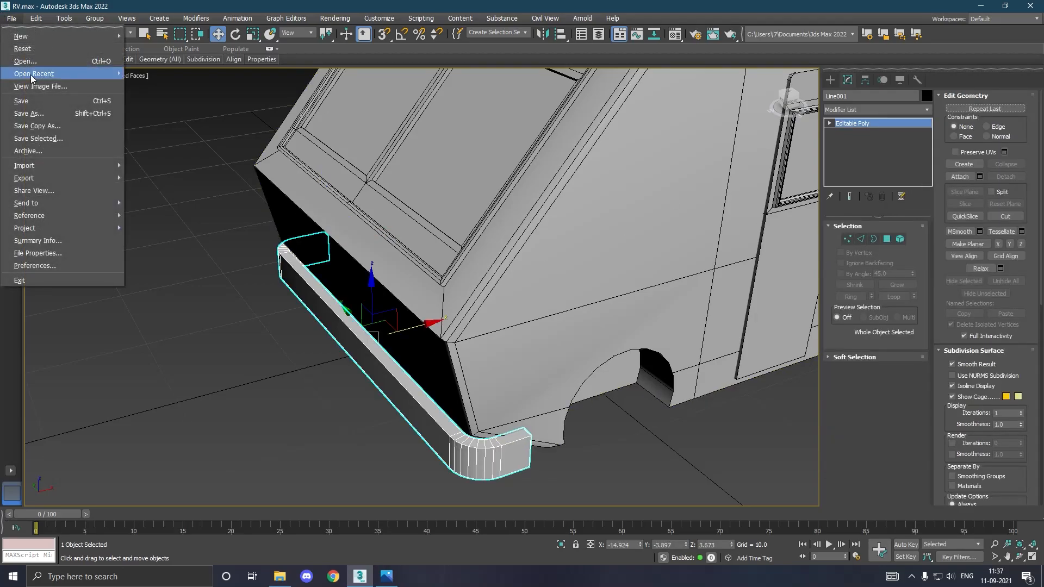
pyautogui.click(33, 124)
pyautogui.click(452, 388)
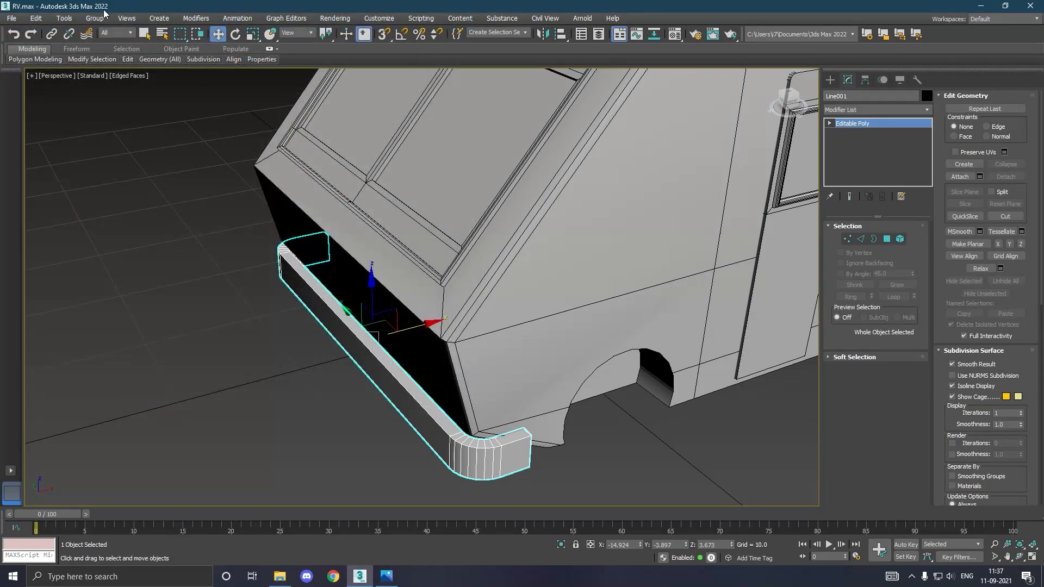
pyautogui.click(11, 18)
pyautogui.press('Escape')
# Chamfer the bumper's upper front edge loop with an edge chamfer amount of 1.817
pyautogui.click(861, 238)
pyautogui.doubleClick(405, 384)
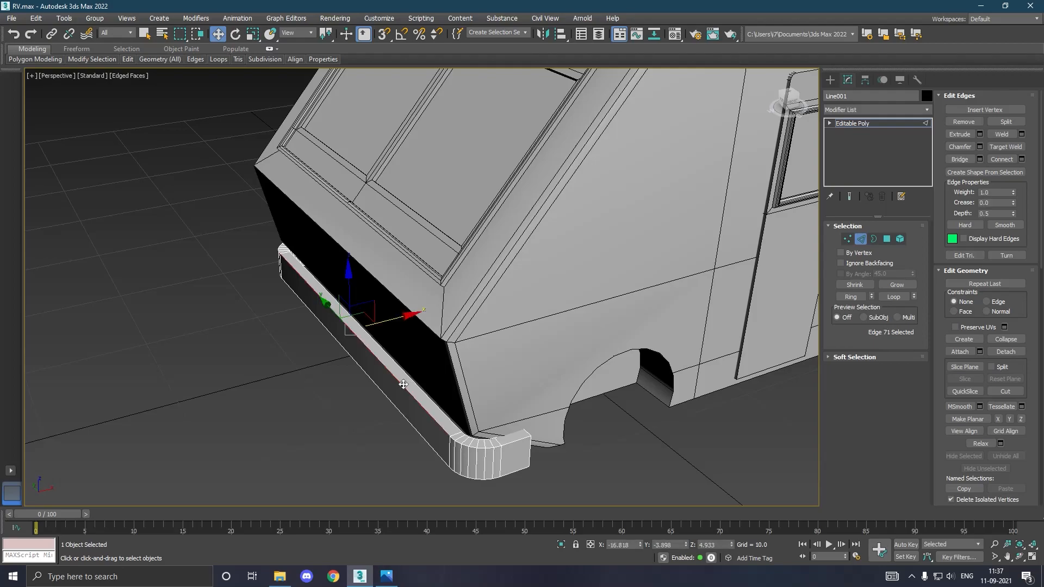
pyautogui.click(980, 147)
pyautogui.keyDown('alt'); pyautogui.moveTo(540, 269); pyautogui.dragTo(503, 298, button='middle'); pyautogui.keyUp('alt')
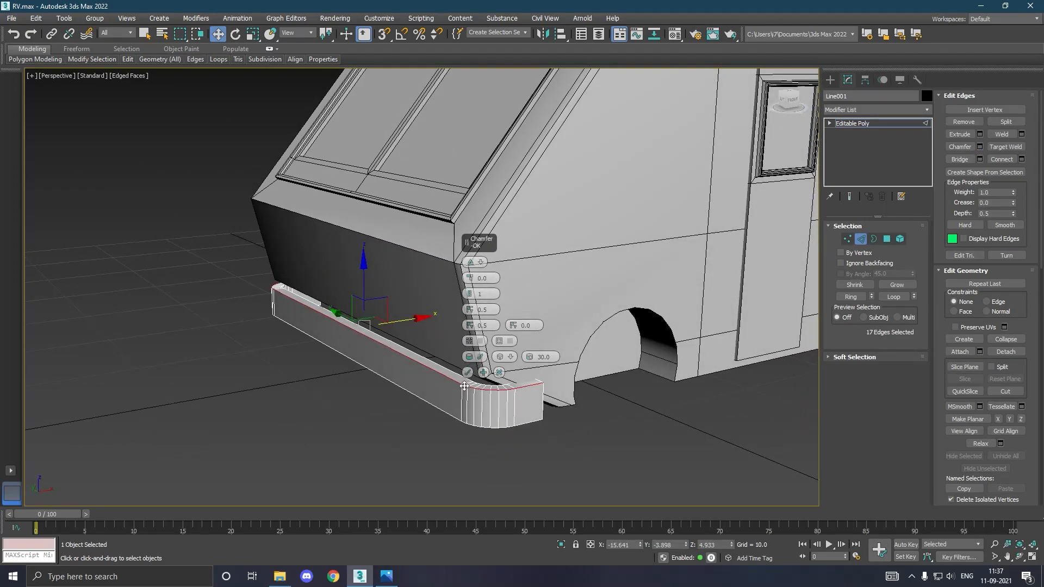
pyautogui.scroll(3, 464, 386)
pyautogui.moveTo(470, 280); pyautogui.dragTo(466, 274)
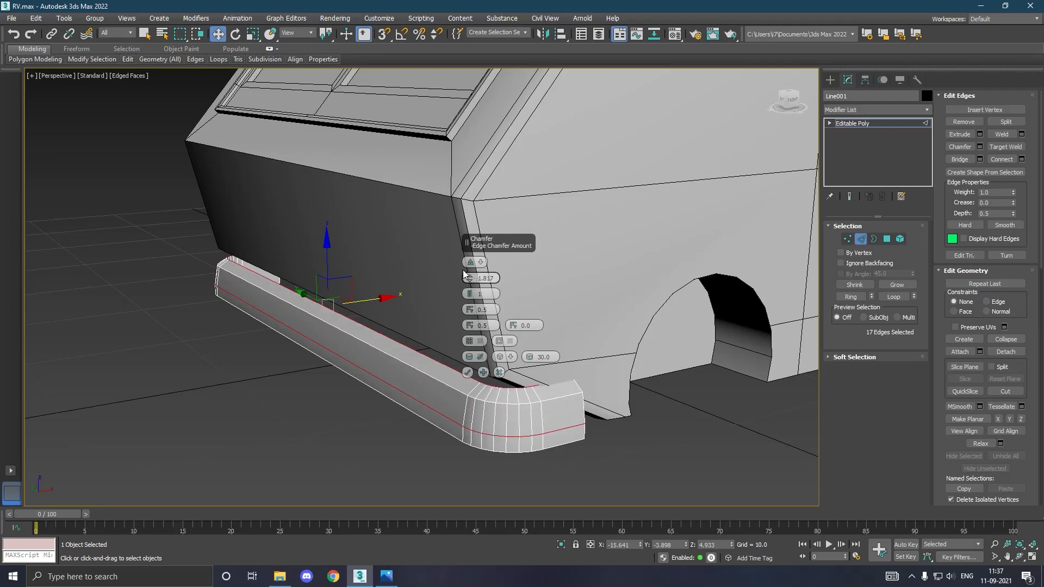
pyautogui.keyDown('alt'); pyautogui.moveTo(391, 285); pyautogui.dragTo(530, 285, button='middle'); pyautogui.keyUp('alt')
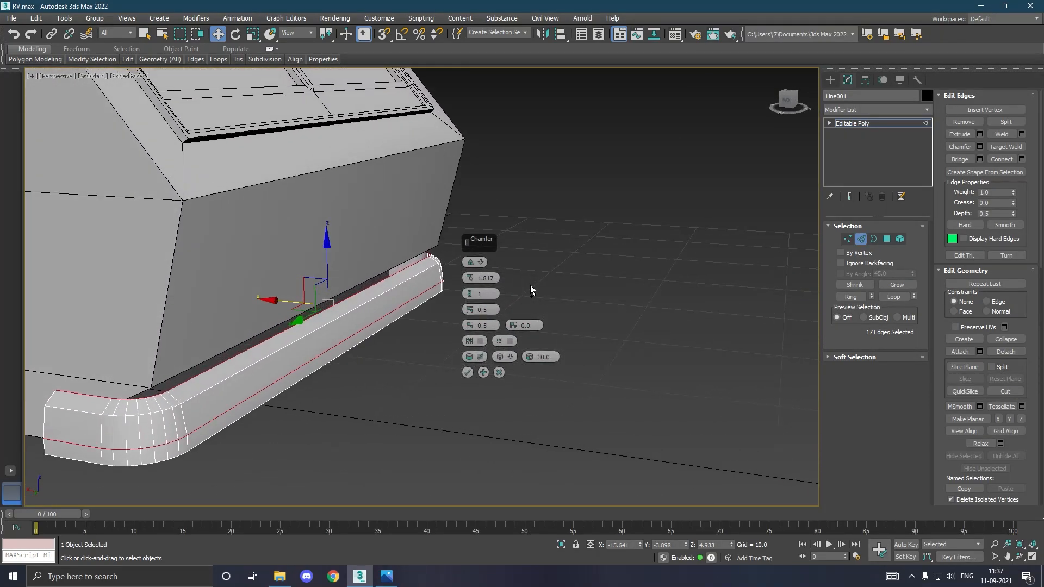
pyautogui.click(468, 373)
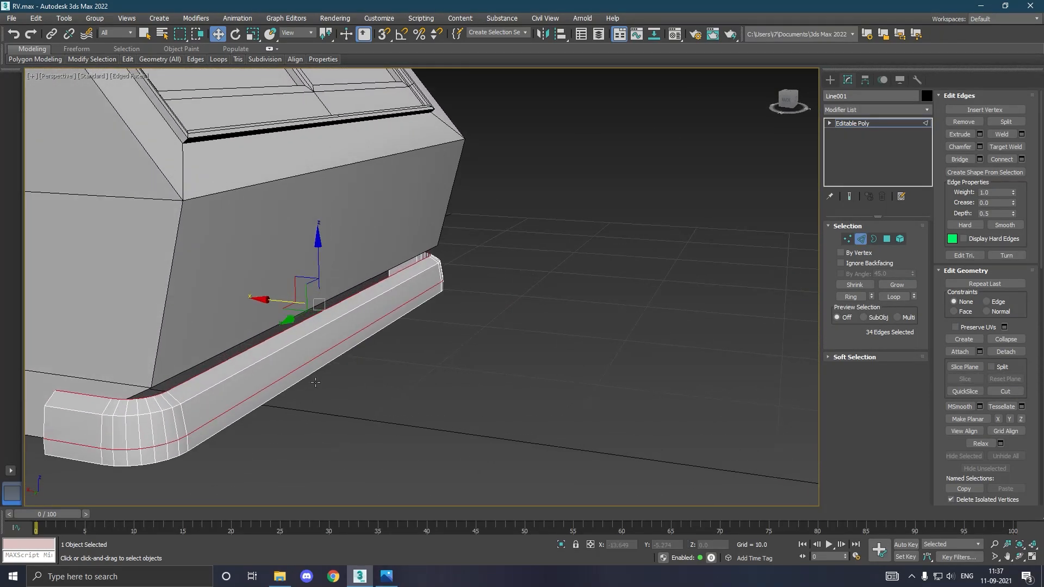
# Connect the bumper's long straight edges across the front with new cross segments, adjusting their pinch
pyautogui.keyDown('alt'); pyautogui.moveTo(408, 352); pyautogui.dragTo(459, 340, button='middle'); pyautogui.keyUp('alt')
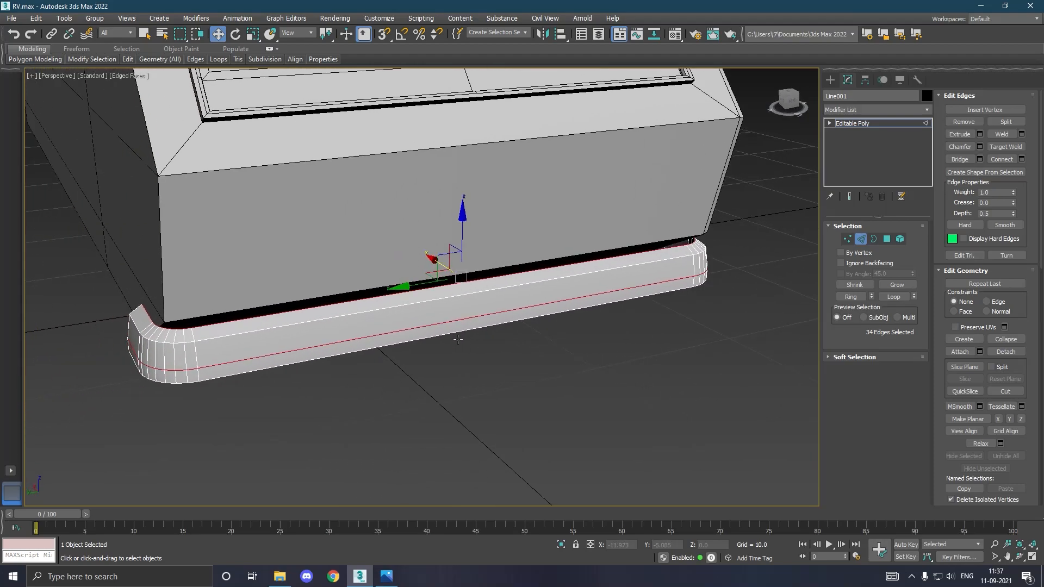
pyautogui.moveTo(400, 274); pyautogui.dragTo(402, 267)
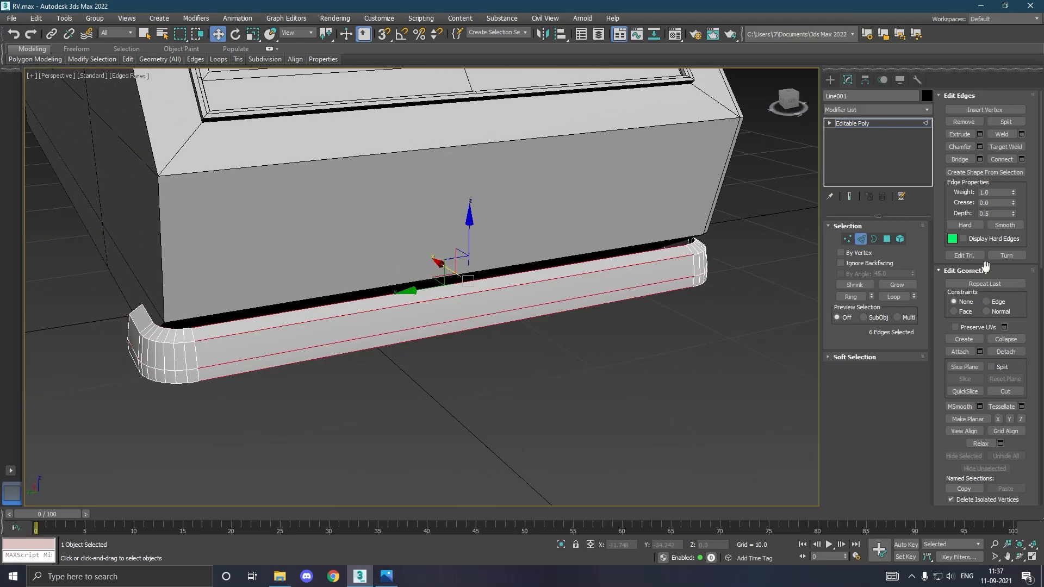
pyautogui.click(1022, 159)
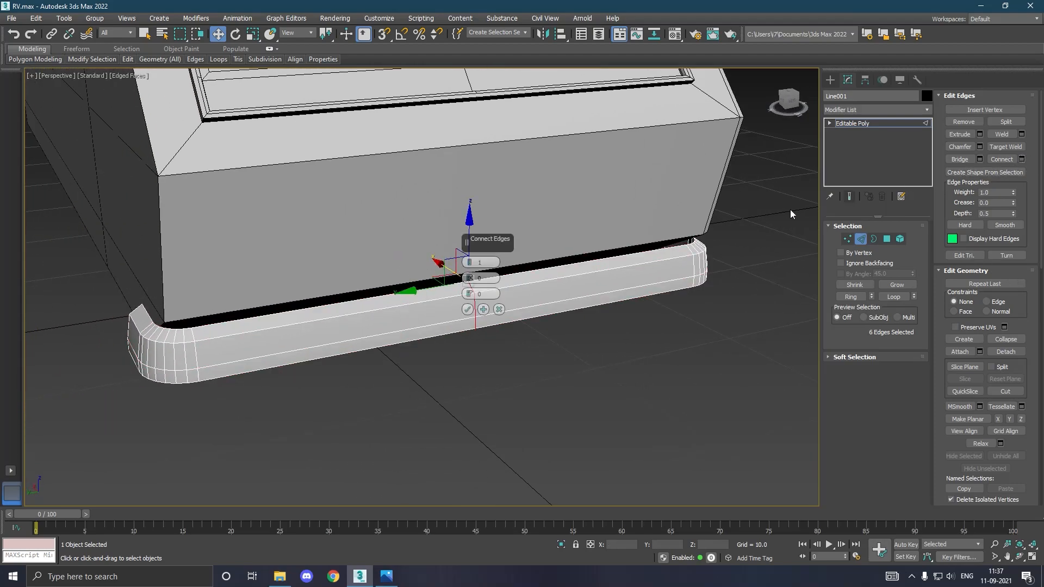
pyautogui.click(471, 263)
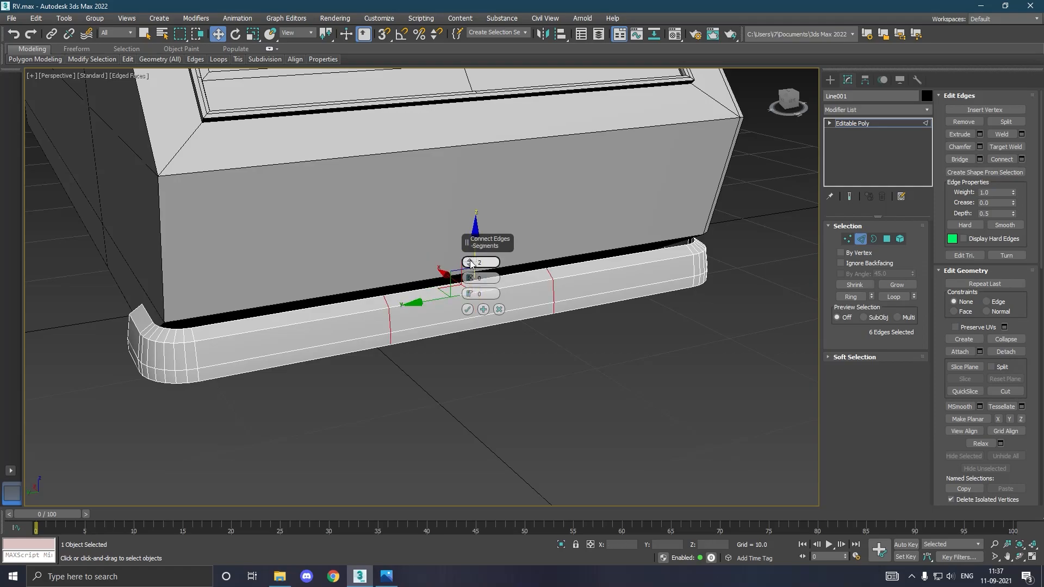
pyautogui.click(471, 264)
pyautogui.moveTo(470, 278)
pyautogui.mouseDown()
pyautogui.moveTo(470, 294)
pyautogui.moveTo(481, 271)
pyautogui.mouseUp()
pyautogui.click(467, 310)
# Push the bumper's middle cross edges slightly forward to bow it outward, and leave edge editing with the bumper deselected
pyautogui.click(476, 312)
pyautogui.keyDown('alt'); pyautogui.moveTo(616, 299); pyautogui.dragTo(504, 352, button='middle'); pyautogui.keyUp('alt')
pyautogui.scroll(-5, 504, 353)
pyautogui.scroll(-5, 410, 390)
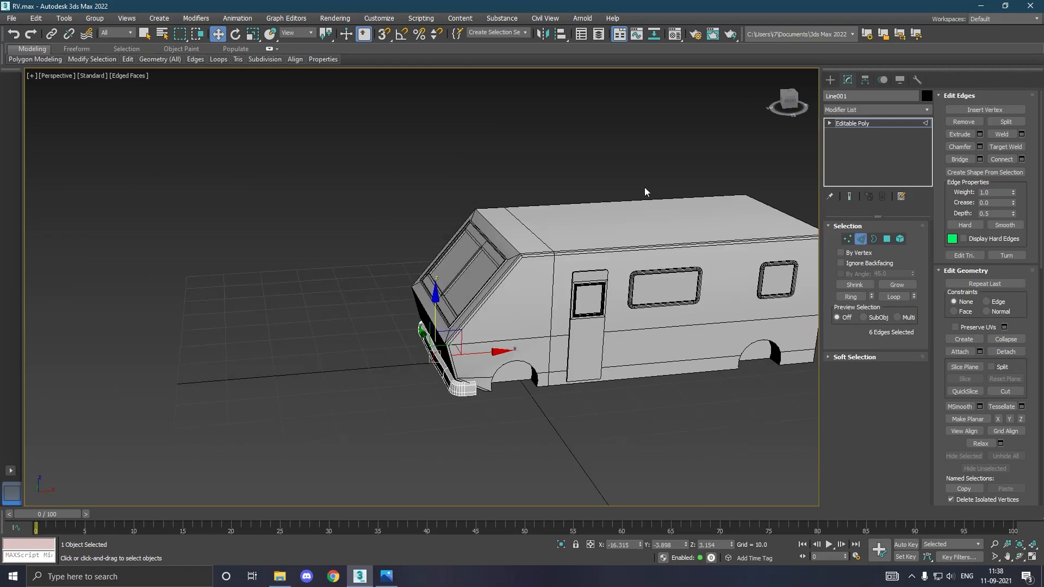
pyautogui.click(853, 124)
pyautogui.keyDown('alt'); pyautogui.moveTo(598, 245); pyautogui.dragTo(717, 242, button='middle'); pyautogui.keyUp('alt')
pyautogui.click(592, 295)
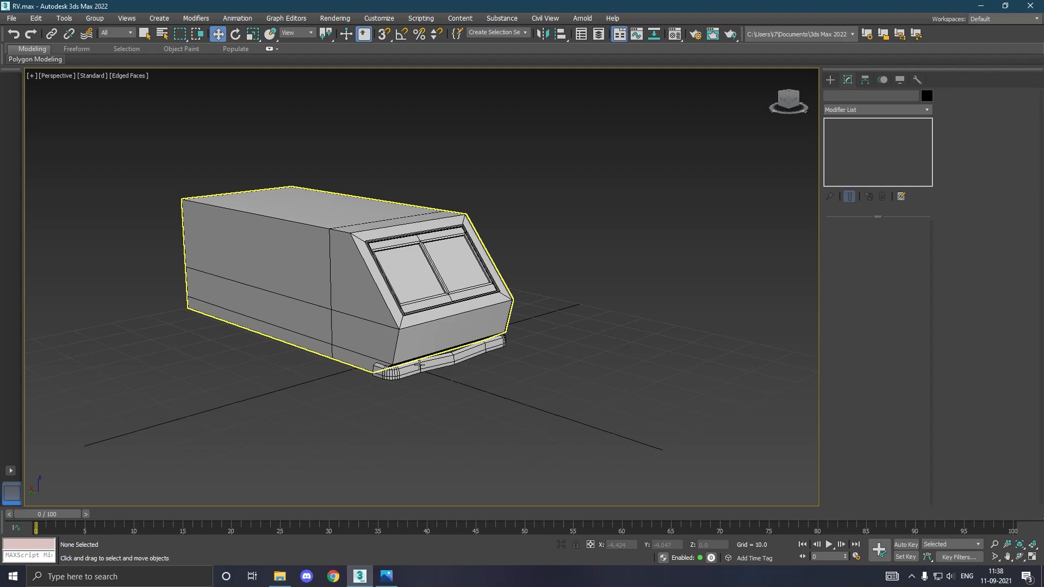
# Select the RV's main body above the bumper for editing
pyautogui.scroll(3, 420, 363)
pyautogui.keyDown('alt'); pyautogui.moveTo(420, 363); pyautogui.dragTo(571, 366, button='middle'); pyautogui.keyUp('alt')
pyautogui.scroll(4, 509, 315)
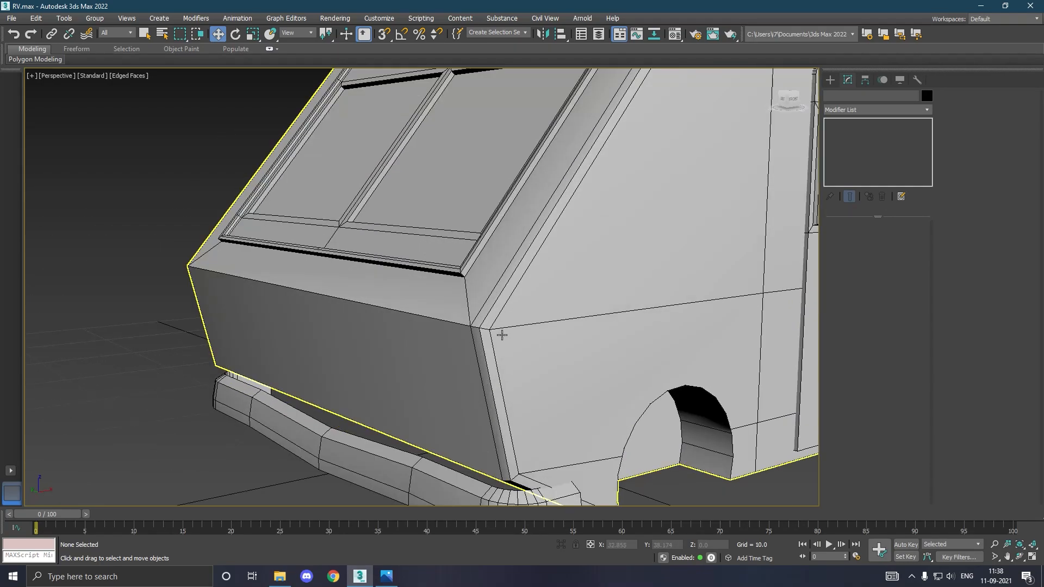
pyautogui.scroll(-5, 502, 335)
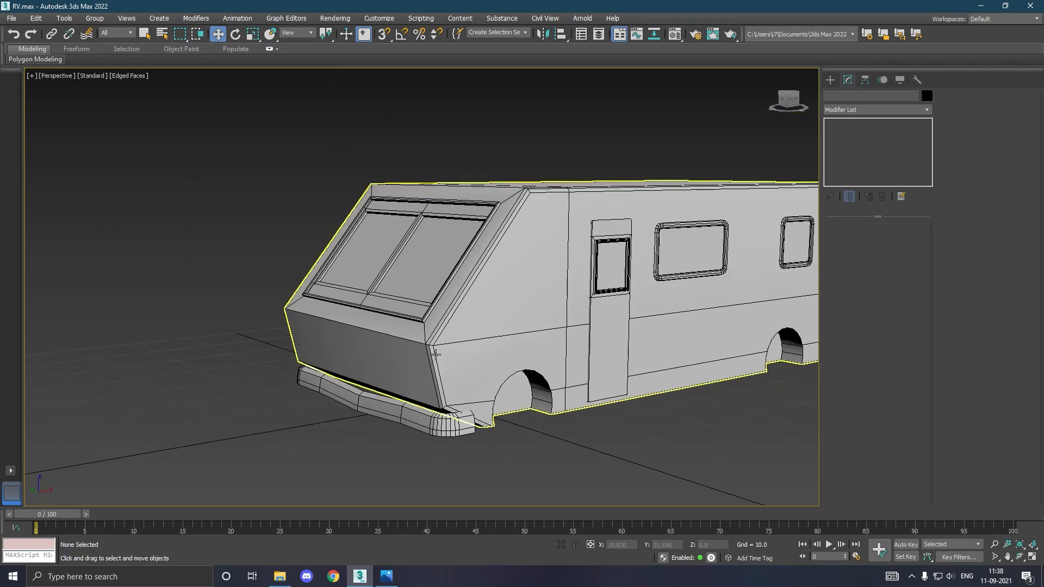
pyautogui.click(452, 351)
pyautogui.scroll(2, 465, 357)
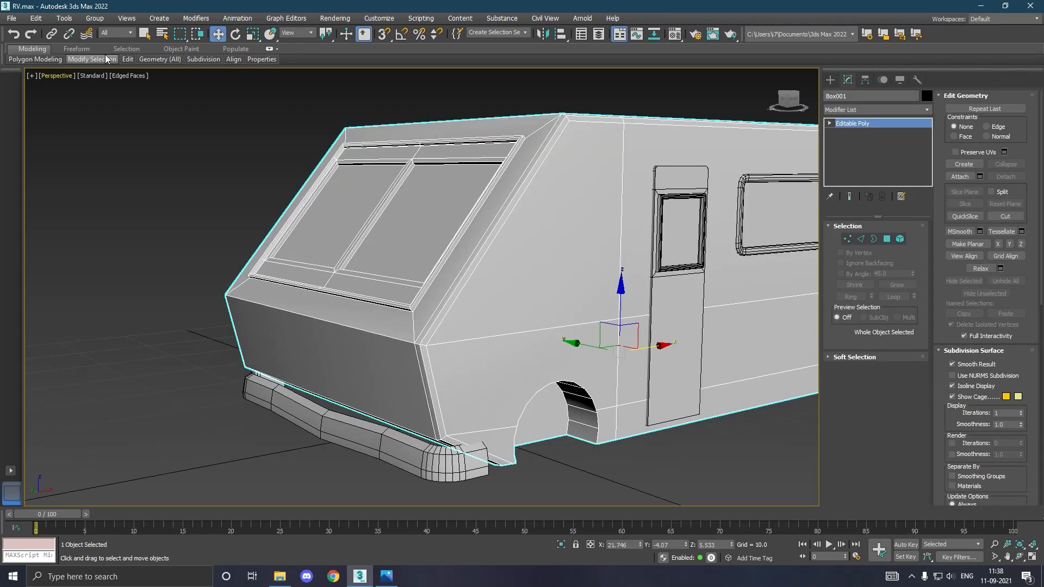
pyautogui.moveTo(130, 59)
pyautogui.click(223, 85)
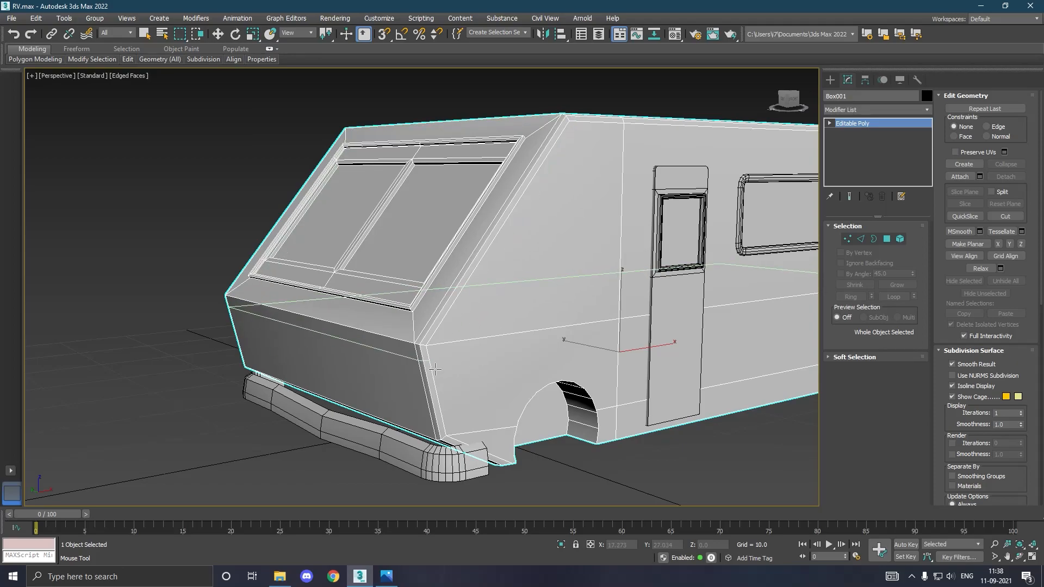
pyautogui.press('w')
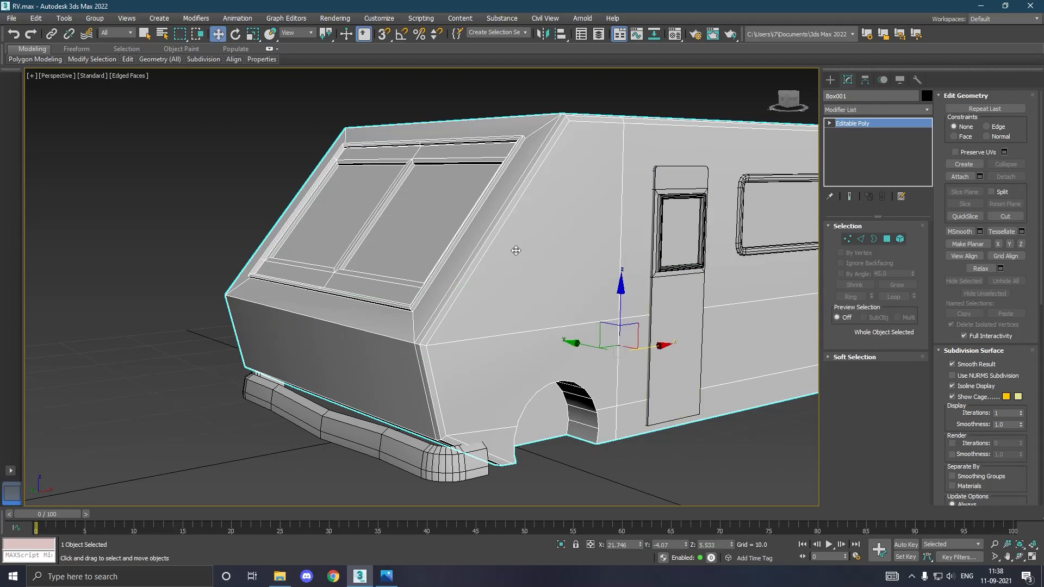
pyautogui.moveTo(128, 59)
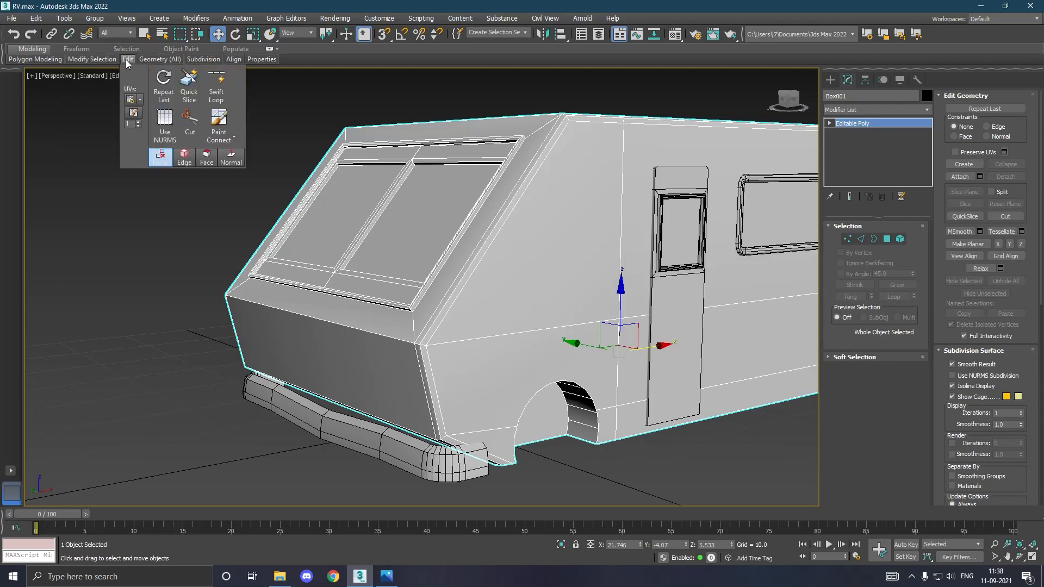
pyautogui.click(216, 86)
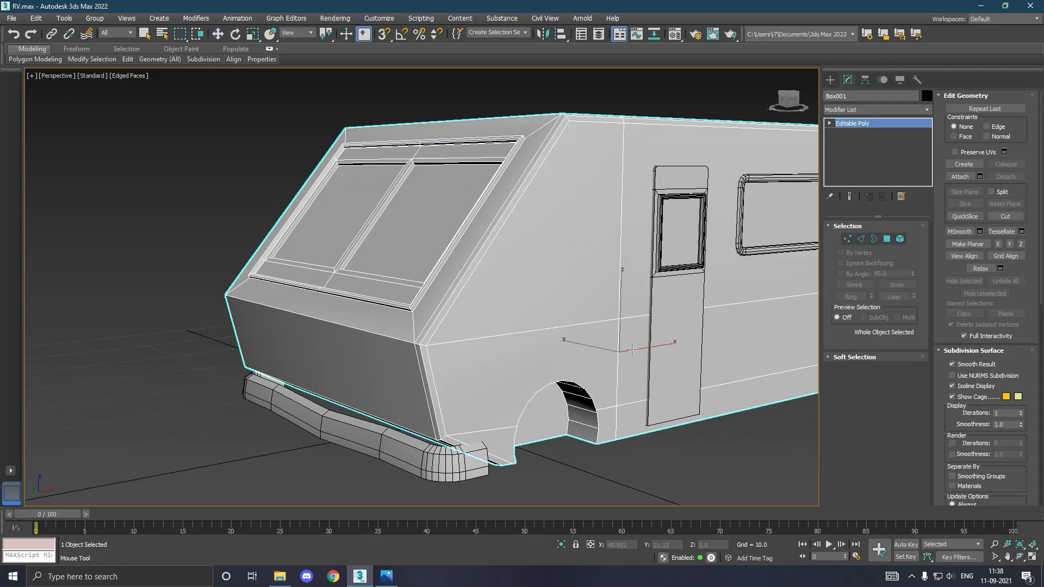
pyautogui.scroll(-4, 633, 364)
pyautogui.moveTo(661, 348); pyautogui.dragTo(577, 342, button='middle')
pyautogui.press('w')
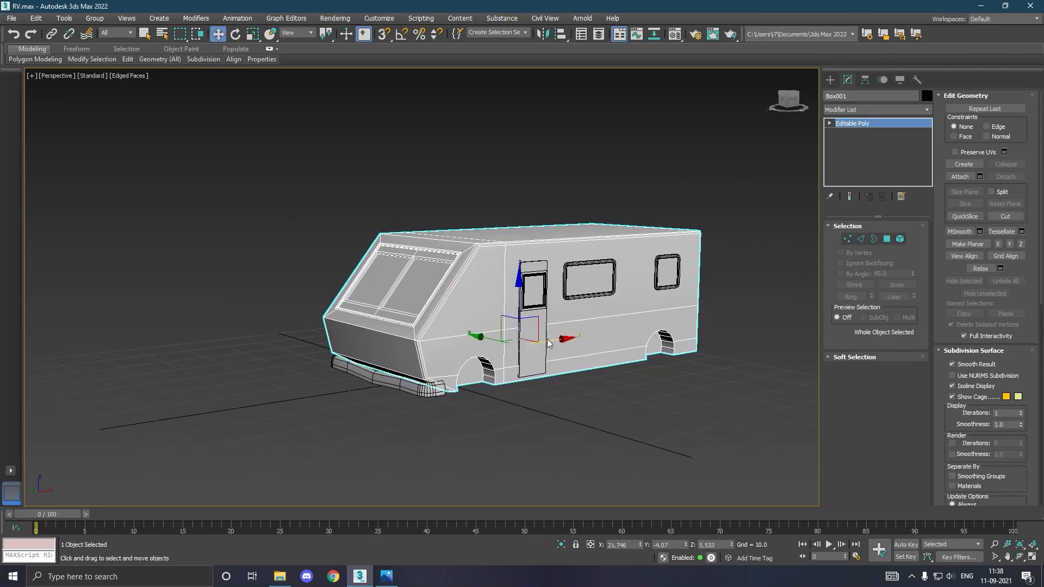
# Chamfer the RV body's horizontal waistline edges along the door side and across the front with an amount of 0.683
pyautogui.scroll(3, 510, 333)
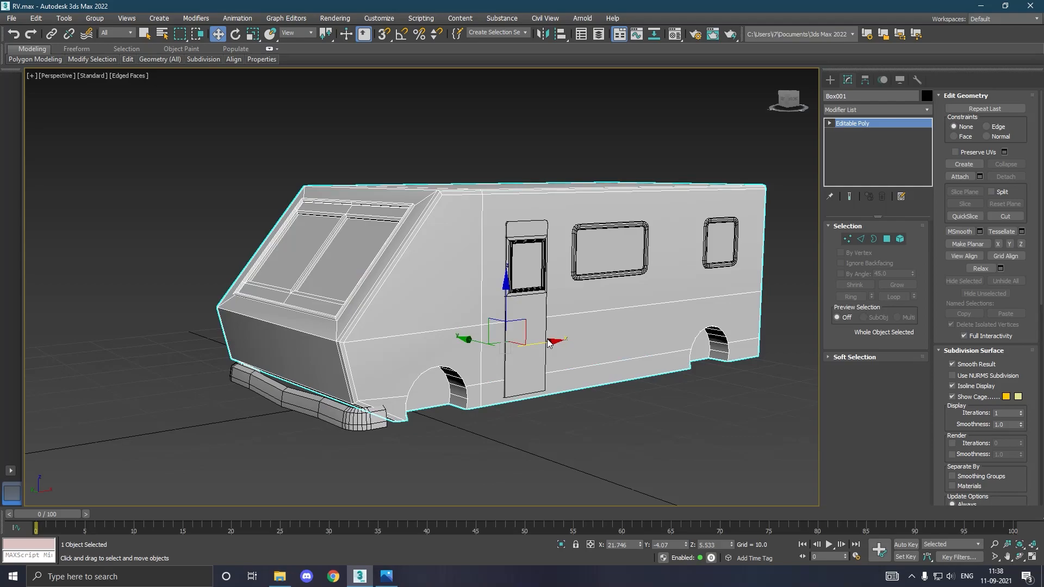
pyautogui.click(861, 239)
pyautogui.doubleClick(676, 302)
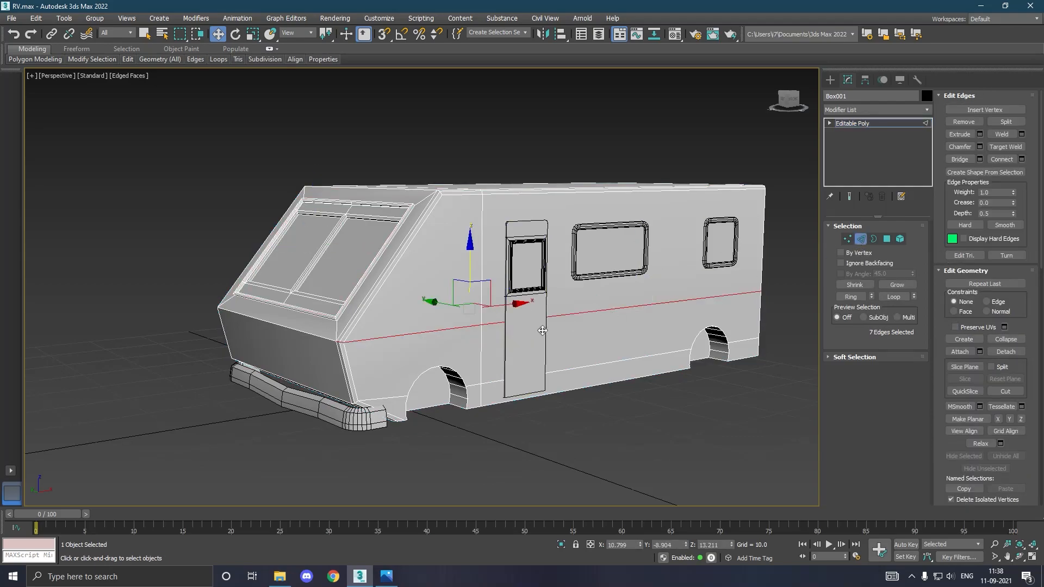
pyautogui.keyDown('ctrl'); pyautogui.click(315, 339); pyautogui.keyUp('ctrl')
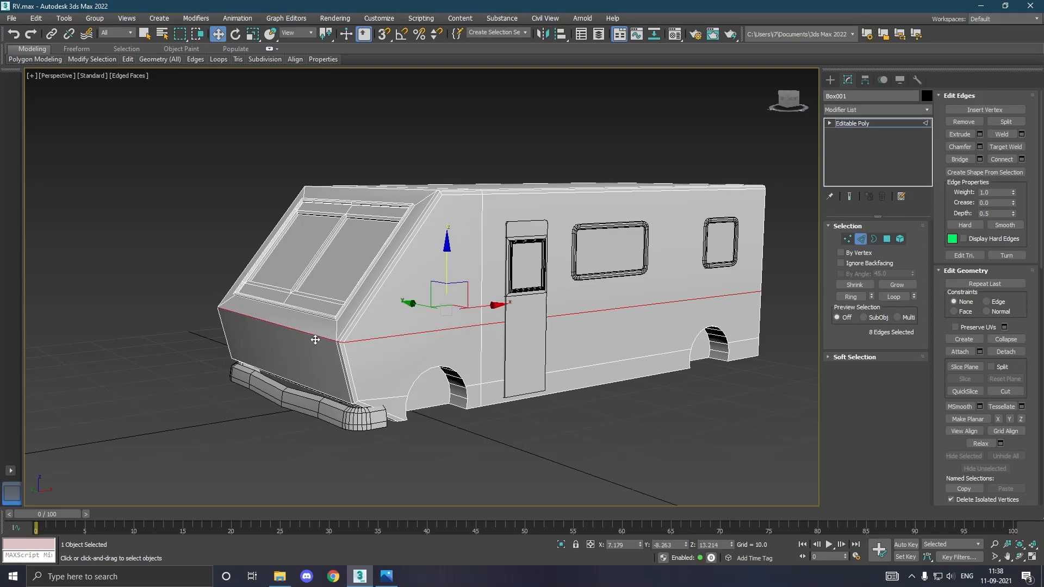
pyautogui.moveTo(320, 339)
pyautogui.keyDown('alt'); pyautogui.mouseDown(button='middle')
pyautogui.moveTo(413, 337)
pyautogui.moveTo(228, 340)
pyautogui.moveTo(328, 339)
pyautogui.mouseUp(button='middle'); pyautogui.keyUp('alt')
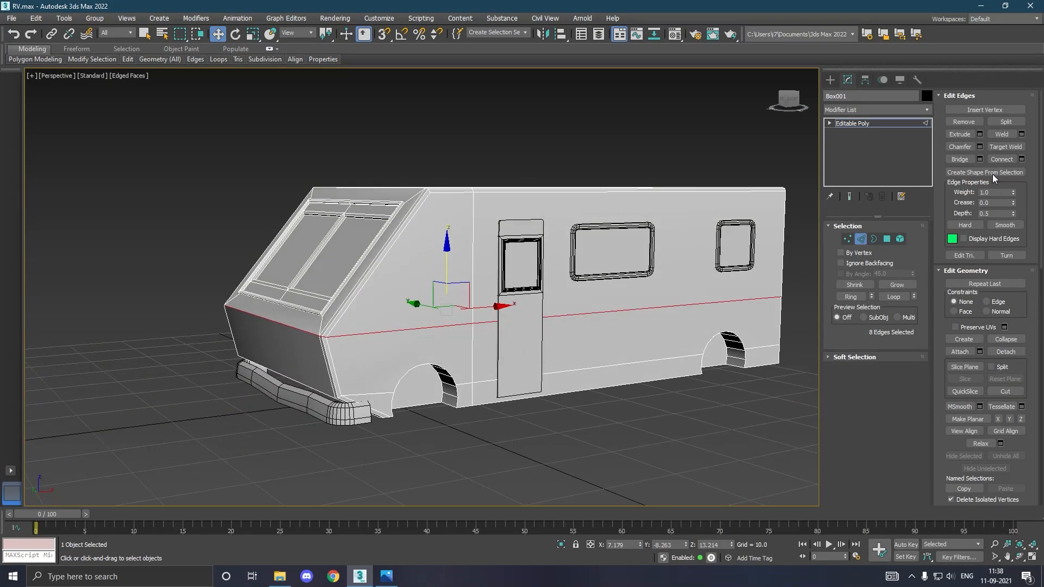
pyautogui.click(978, 145)
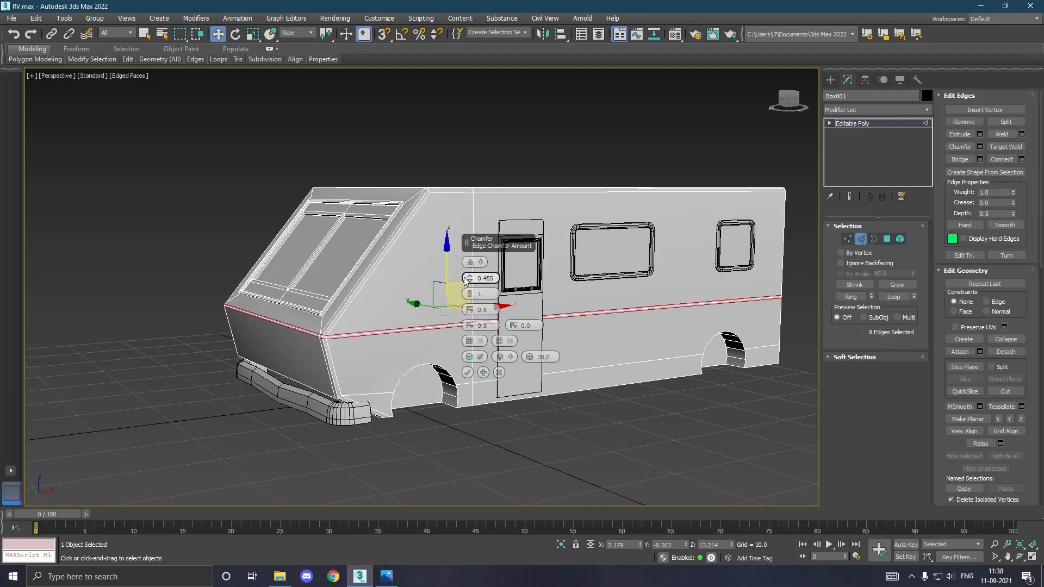
pyautogui.moveTo(468, 280); pyautogui.dragTo(463, 275)
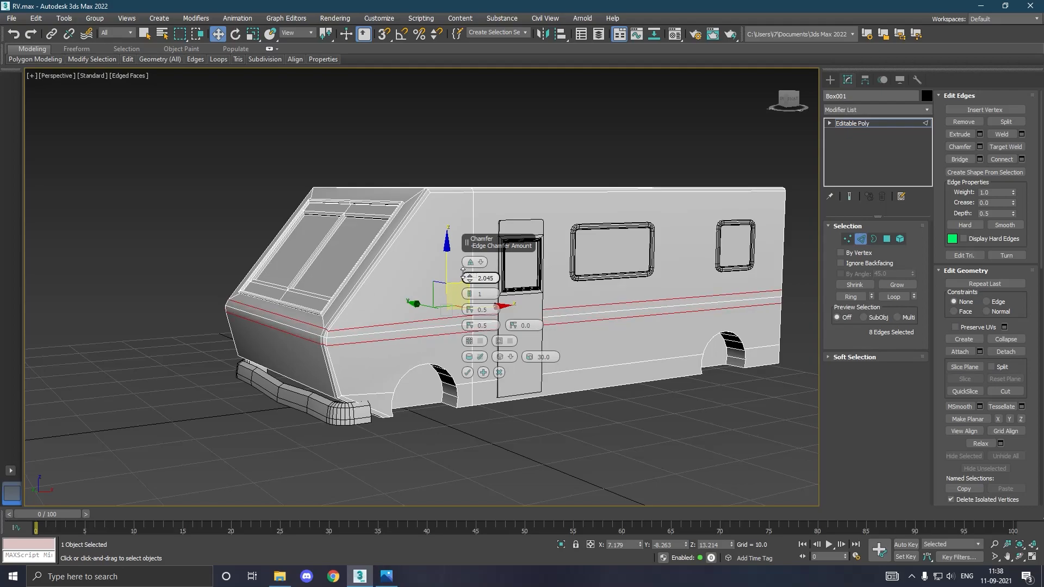
pyautogui.scroll(5, 633, 322)
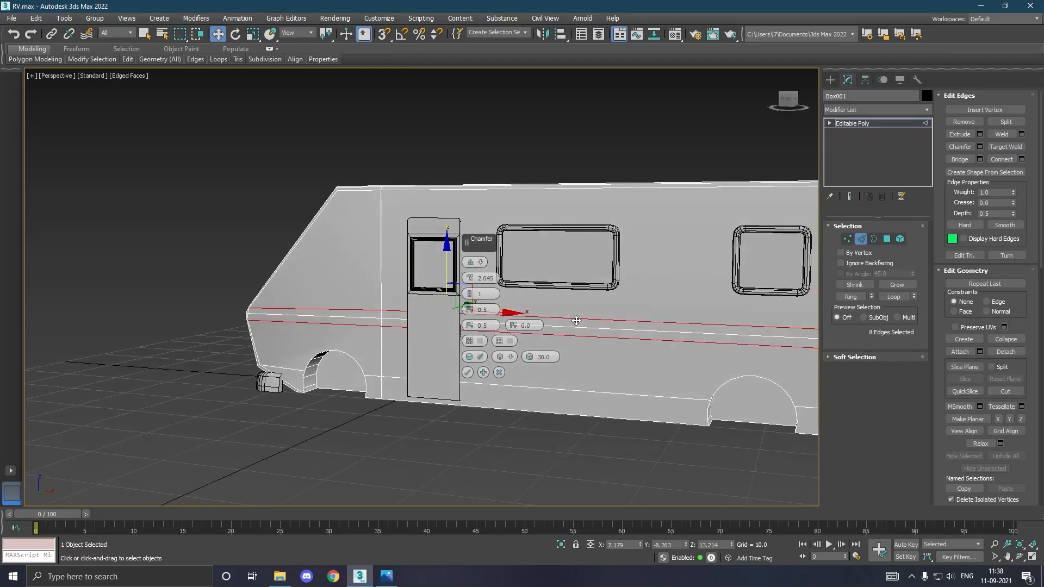
pyautogui.keyDown('alt'); pyautogui.moveTo(576, 321); pyautogui.dragTo(598, 317, button='middle'); pyautogui.keyUp('alt')
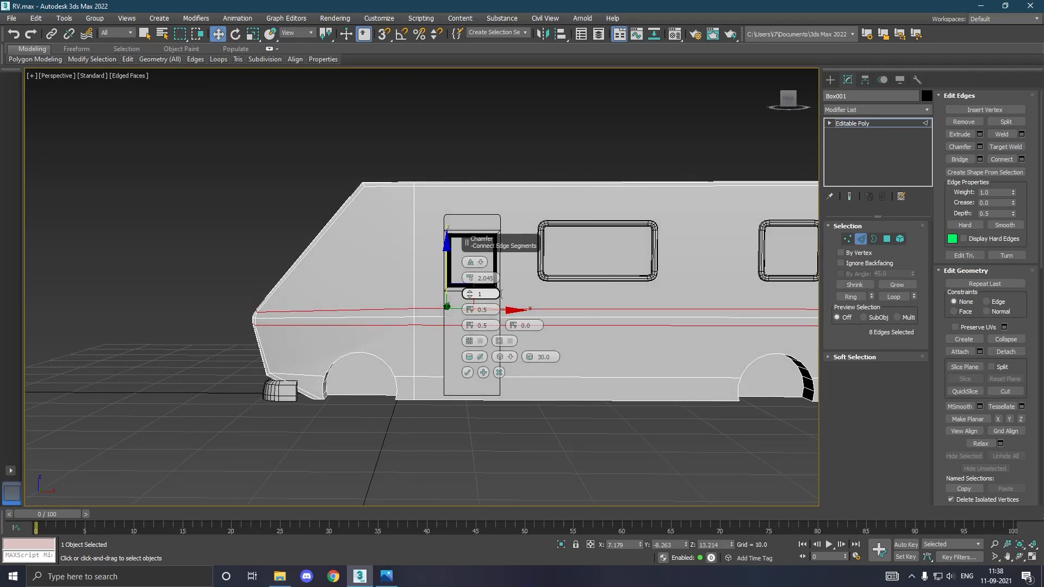
pyautogui.moveTo(473, 279); pyautogui.dragTo(478, 284)
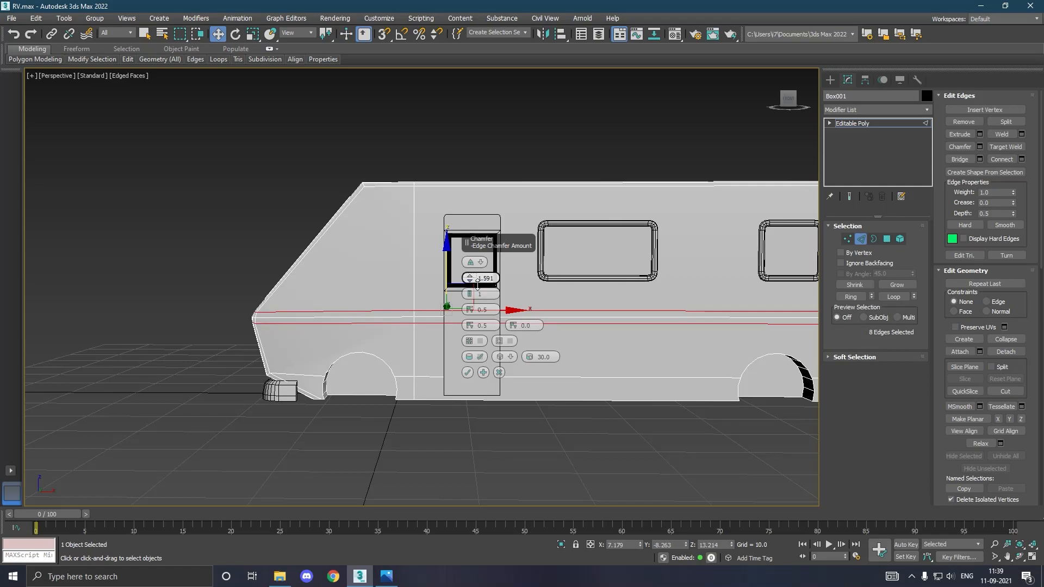
pyautogui.keyDown('alt'); pyautogui.moveTo(384, 332); pyautogui.dragTo(369, 340, button='middle'); pyautogui.keyUp('alt')
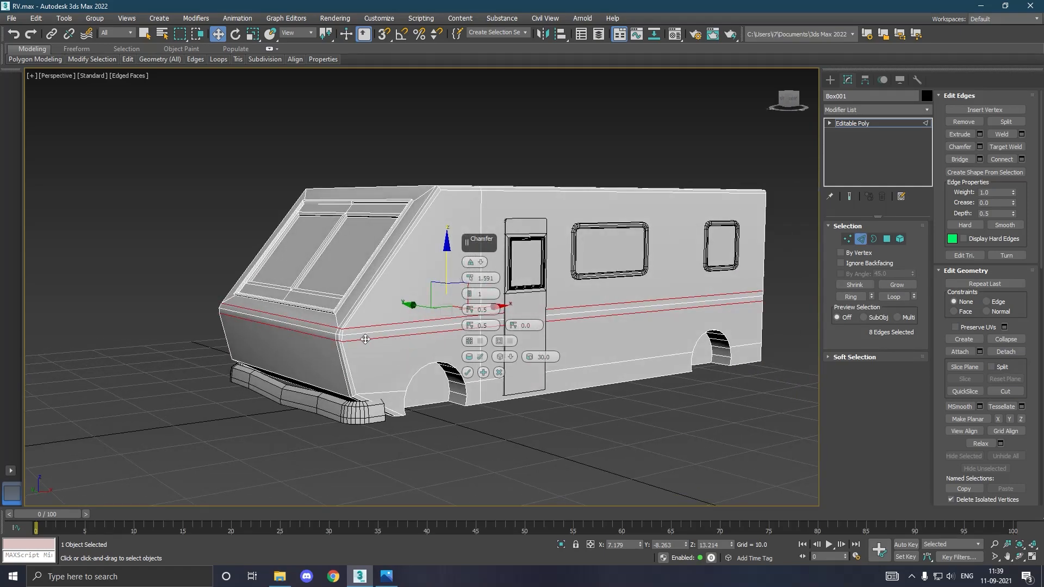
pyautogui.scroll(4, 368, 340)
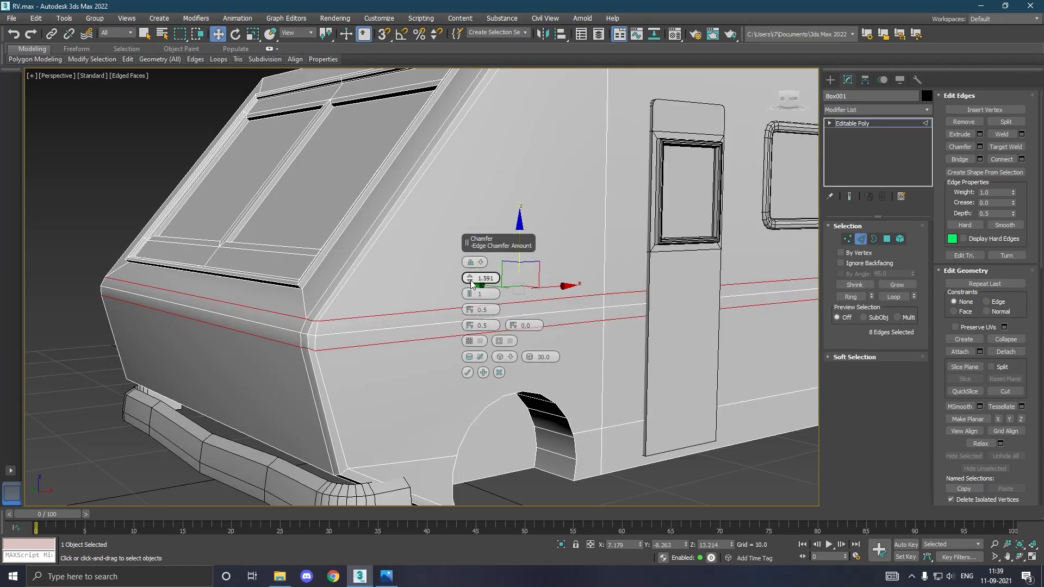
pyautogui.moveTo(478, 280); pyautogui.dragTo(479, 291)
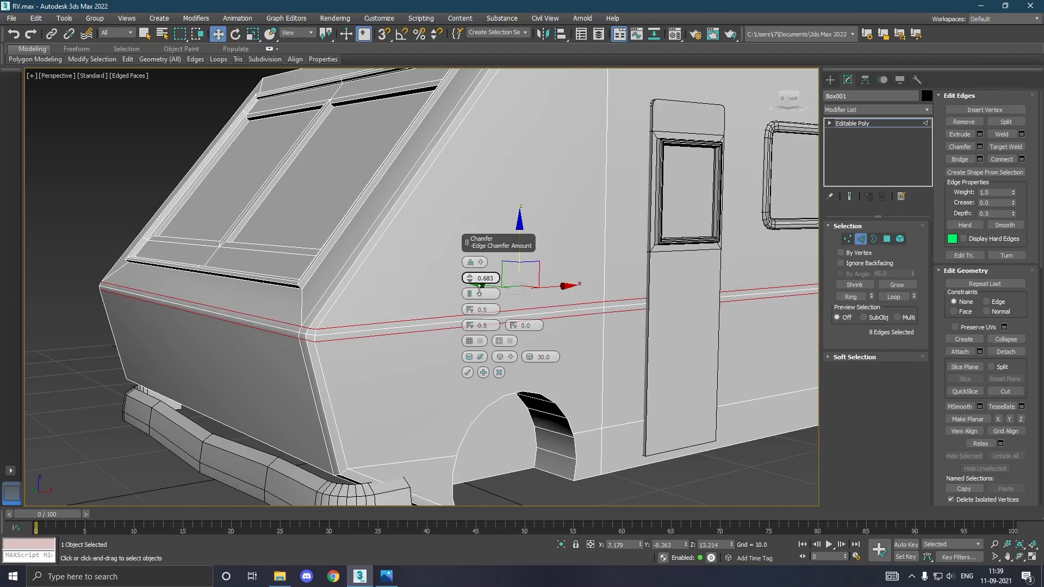
pyautogui.click(468, 373)
pyautogui.moveTo(130, 58)
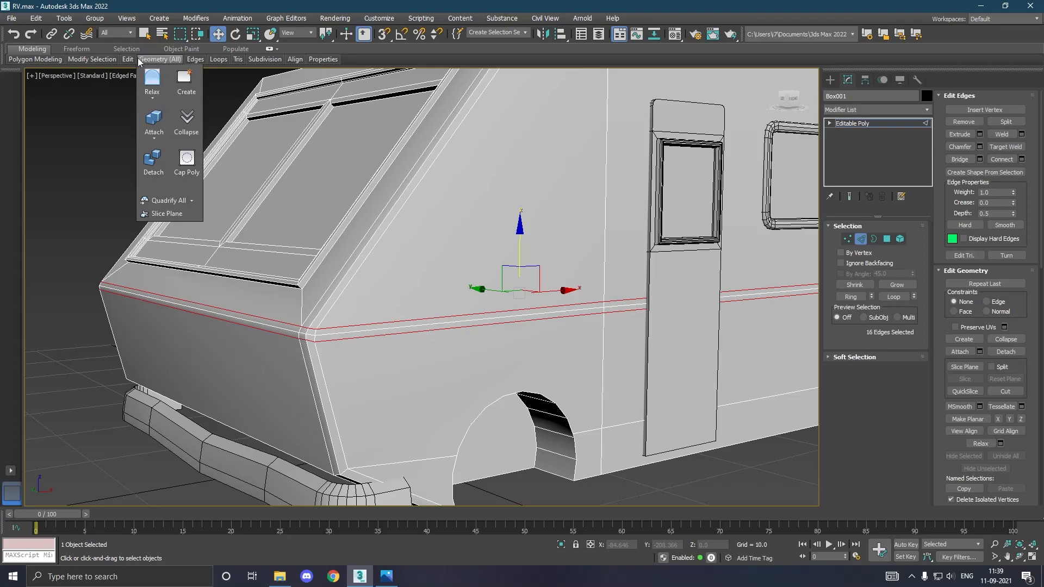
pyautogui.click(198, 99)
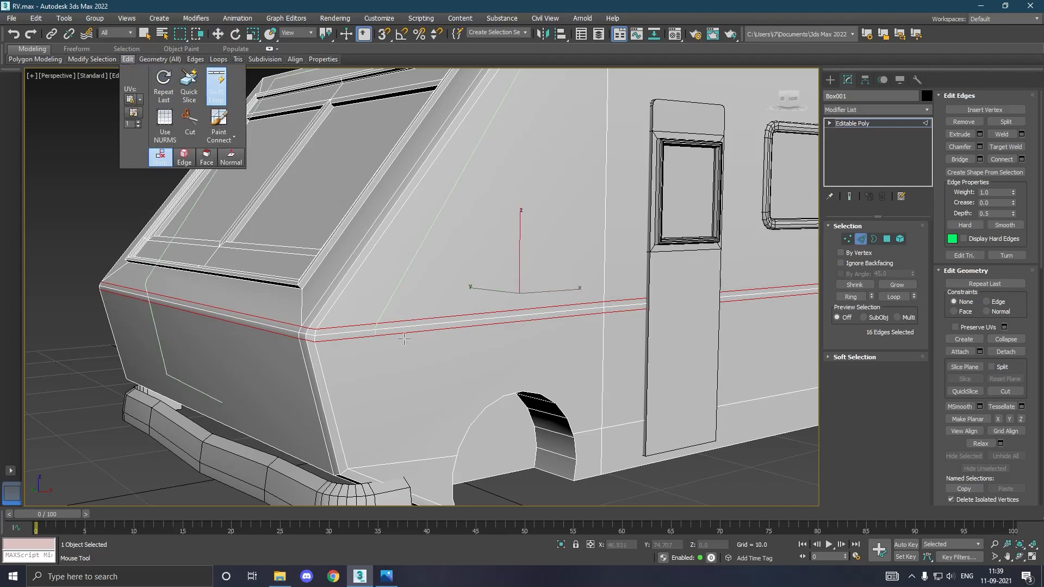
pyautogui.scroll(-5, 322, 376)
pyautogui.rightClick(315, 372)
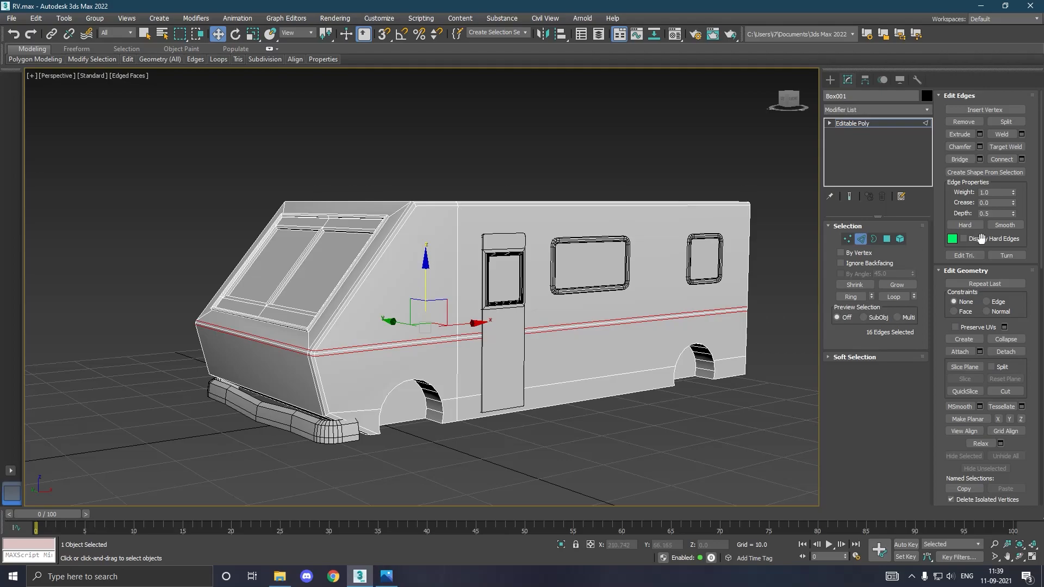
# Start connecting the door side's upper edges at the slanted front, ahead of the door and at the rear corner, resetting the slide to 0
pyautogui.click(322, 373)
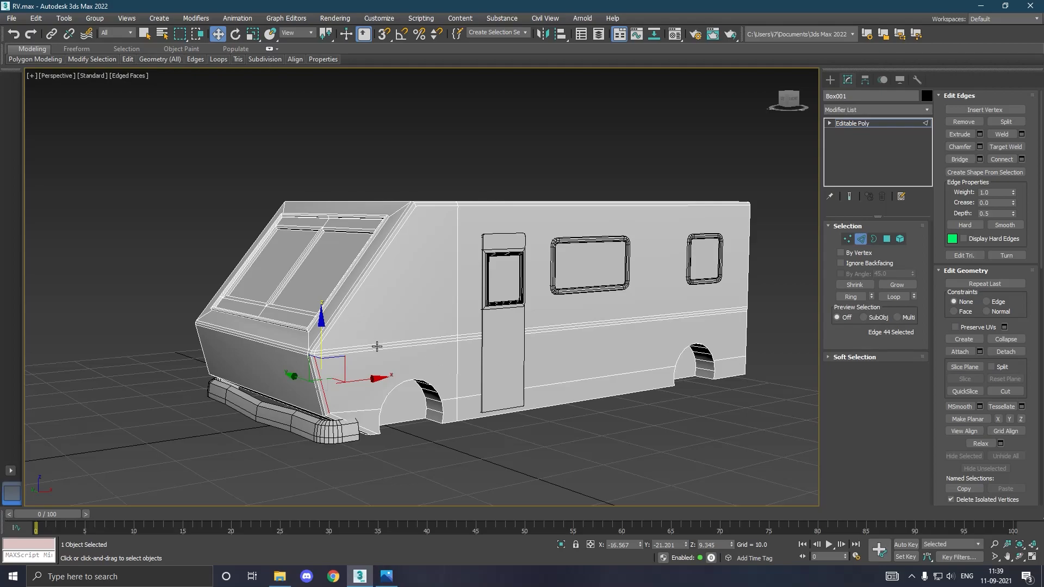
pyautogui.click(328, 332)
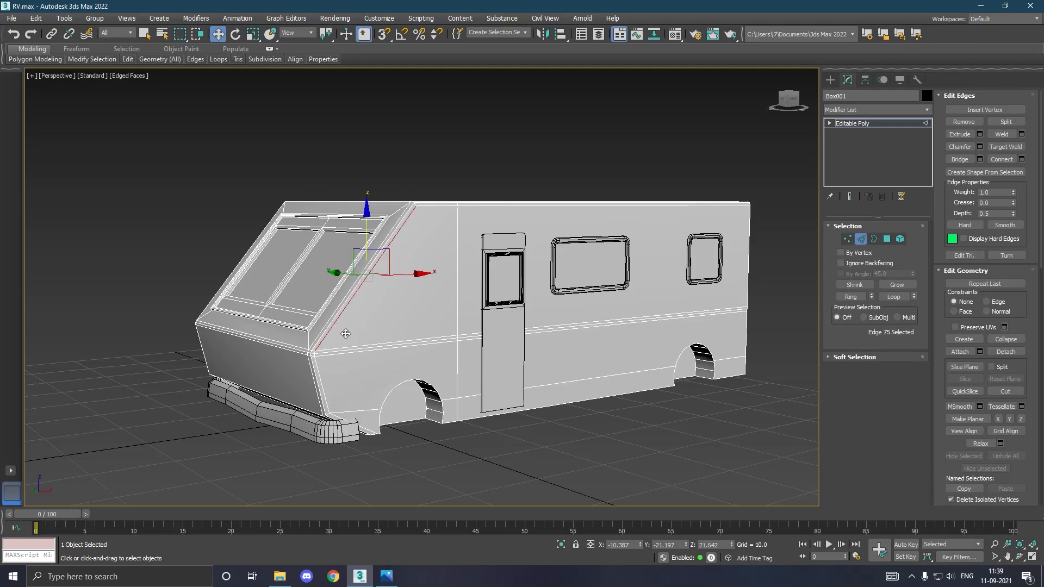
pyautogui.keyDown('ctrl'); pyautogui.click(460, 324); pyautogui.keyUp('ctrl')
pyautogui.keyDown('ctrl'); pyautogui.click(749, 293); pyautogui.keyUp('ctrl')
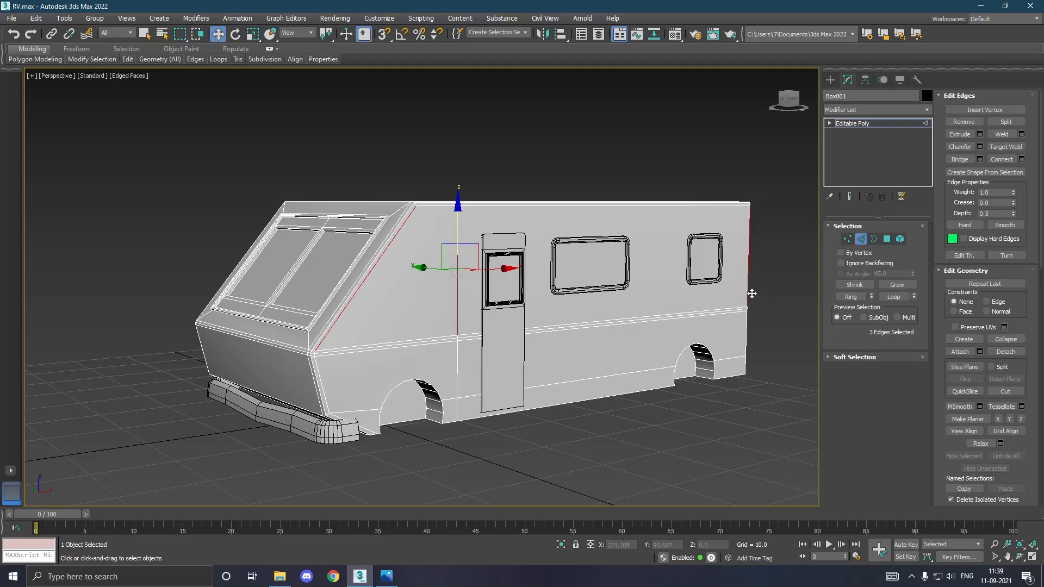
pyautogui.click(1022, 158)
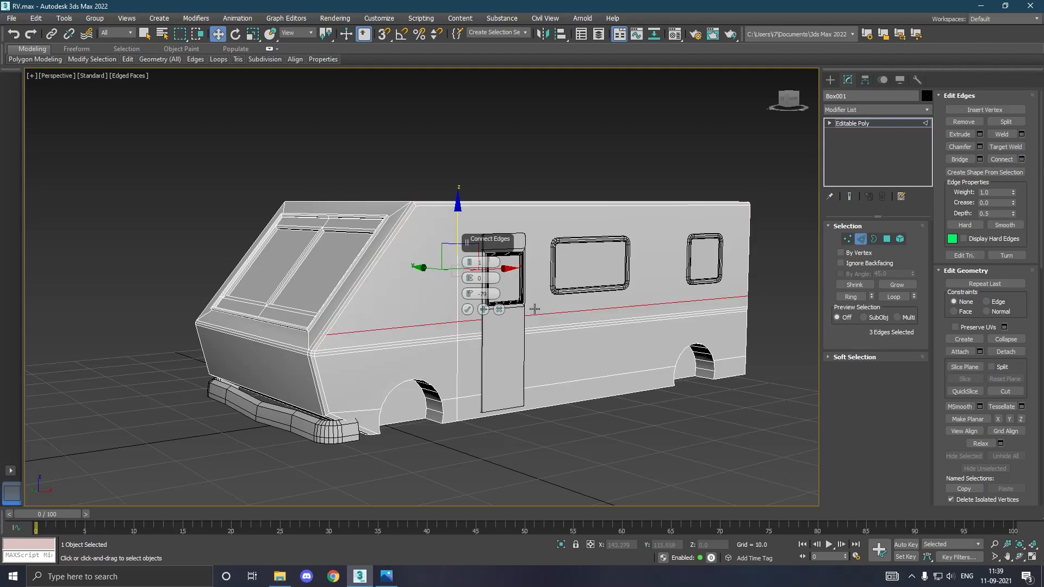
pyautogui.scroll(4, 400, 338)
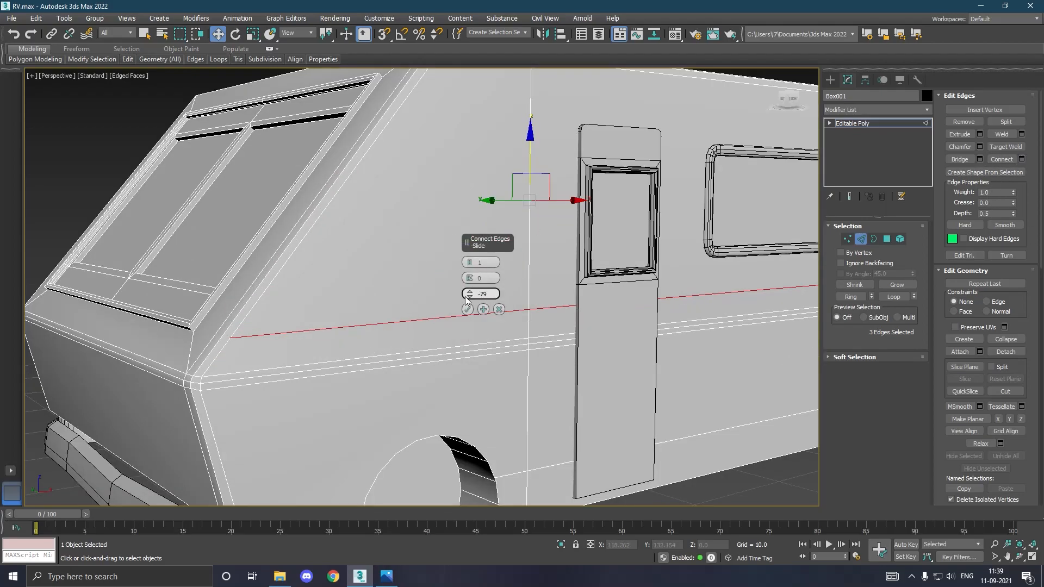
pyautogui.doubleClick(482, 298)
pyautogui.press('Return')
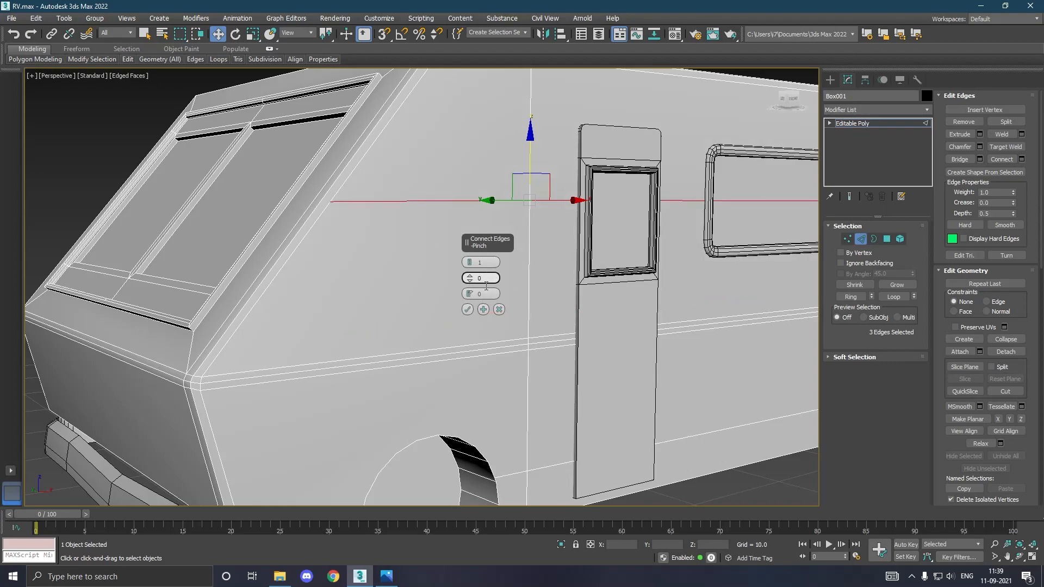
# Connect those edges with 3 segments, pinch -71 and slide 516, grouping the new lines just below the roof
pyautogui.click(470, 262)
pyautogui.scroll(-2, 379, 305)
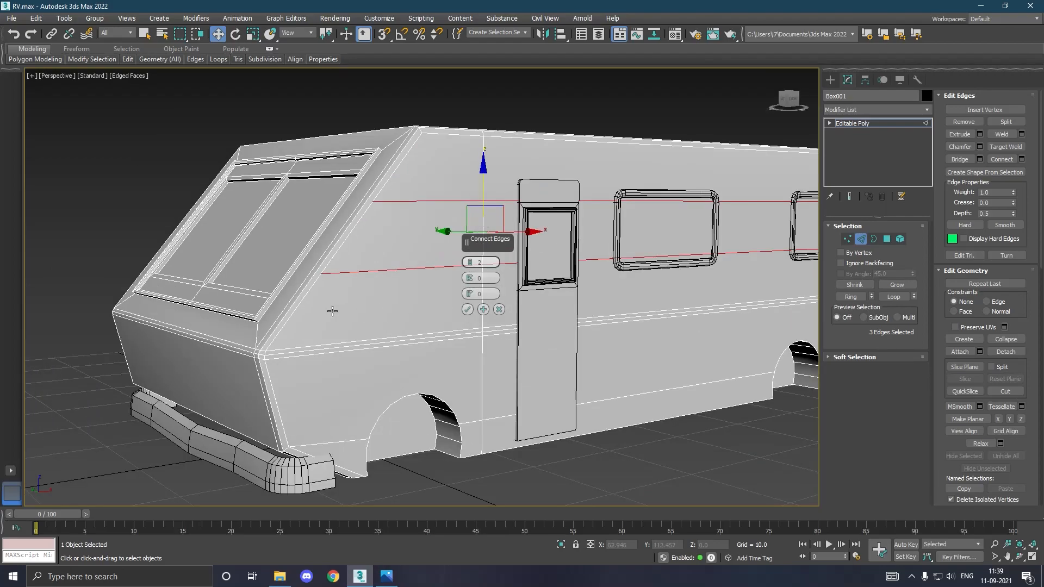
pyautogui.scroll(-2, 332, 311)
pyautogui.moveTo(469, 279); pyautogui.dragTo(496, 414)
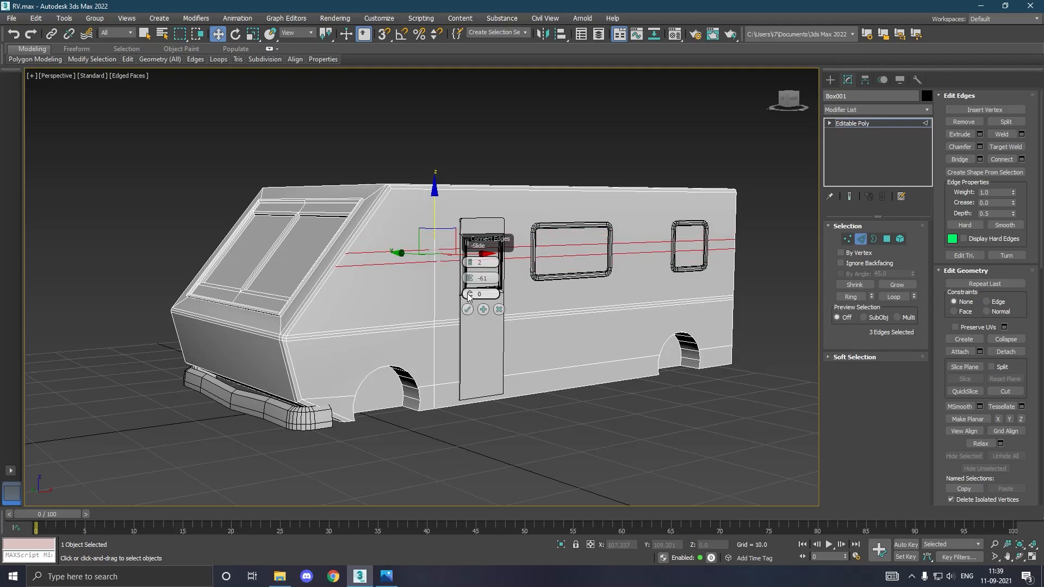
pyautogui.moveTo(469, 295); pyautogui.dragTo(474, 212)
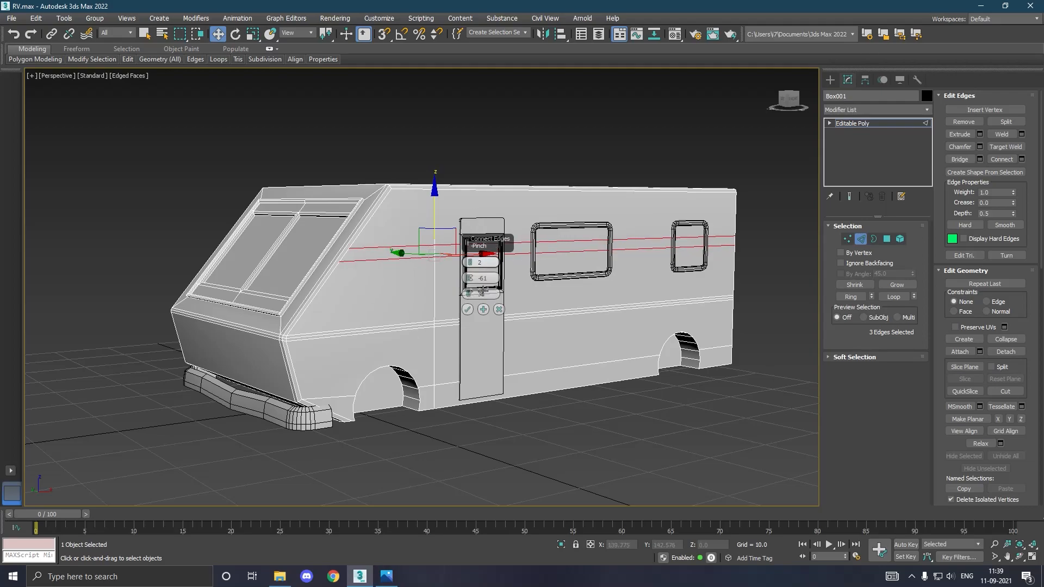
pyautogui.moveTo(474, 296); pyautogui.dragTo(471, 190)
pyautogui.moveTo(473, 294); pyautogui.dragTo(504, 163)
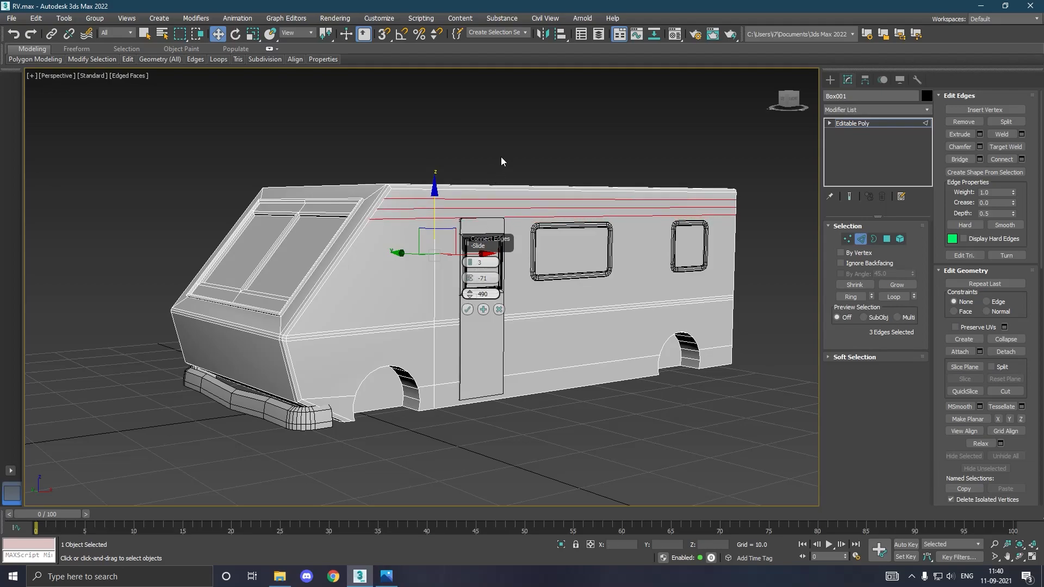
pyautogui.moveTo(471, 295); pyautogui.dragTo(471, 240)
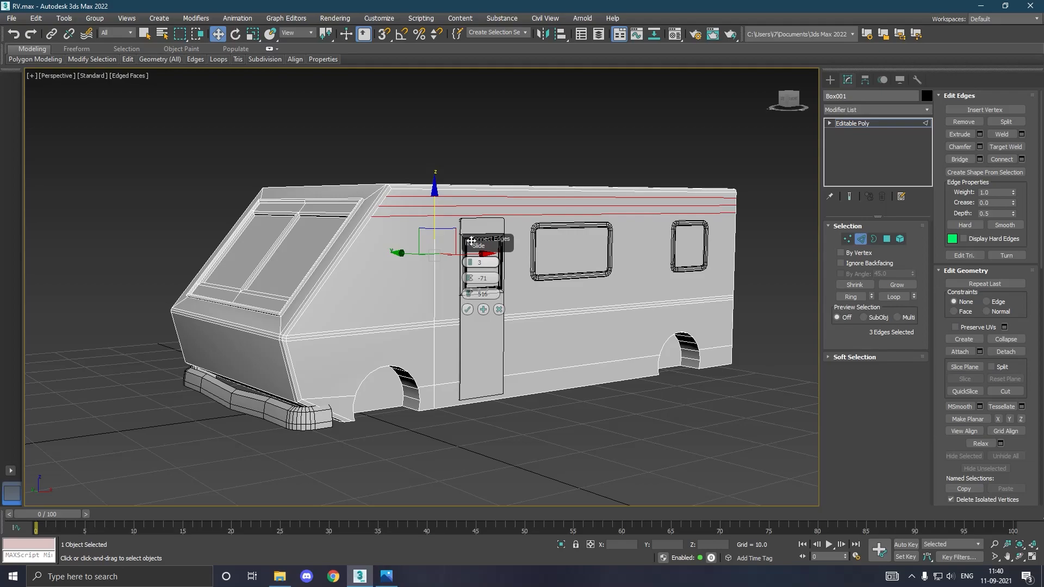
pyautogui.click(467, 310)
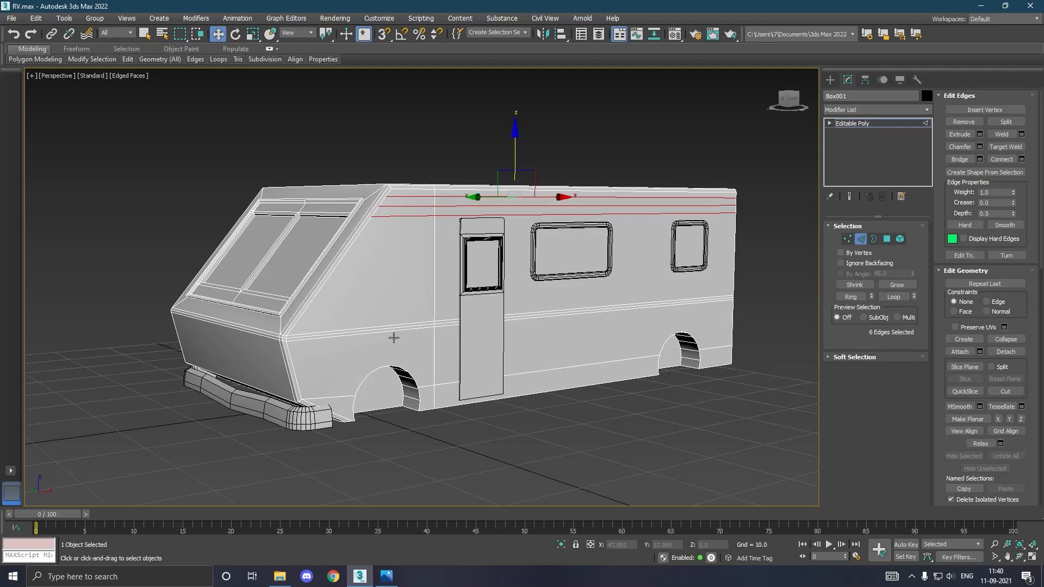
# Select the RV body's lengthwise edges that run between the door and the rear, including those on the roof, for connecting
pyautogui.scroll(2, 394, 338)
pyautogui.click(459, 360)
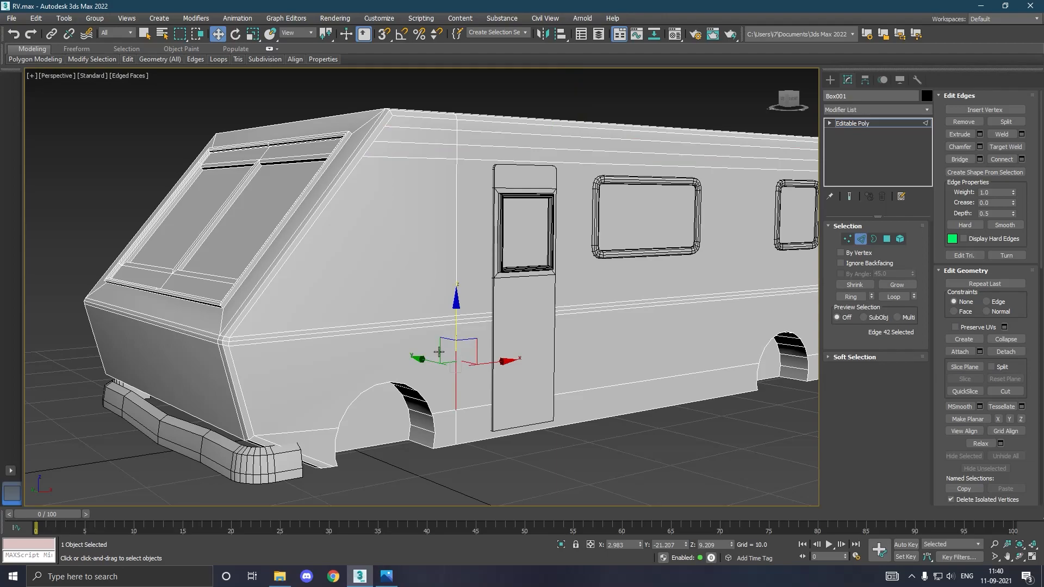
pyautogui.scroll(-2, 461, 342)
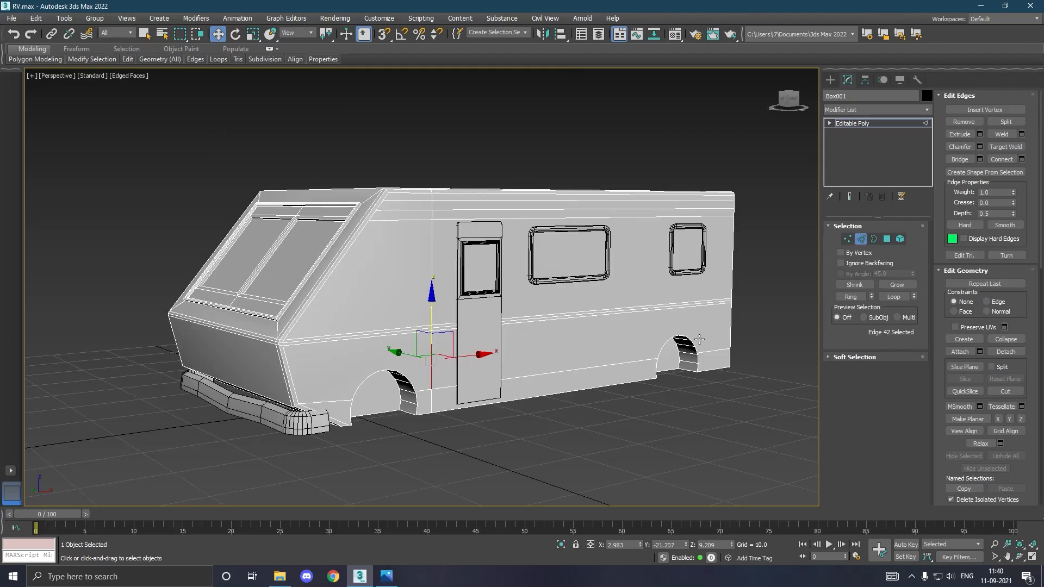
pyautogui.keyDown('alt'); pyautogui.moveTo(700, 339); pyautogui.dragTo(659, 344, button='middle'); pyautogui.keyUp('alt')
pyautogui.scroll(-2, 580, 308)
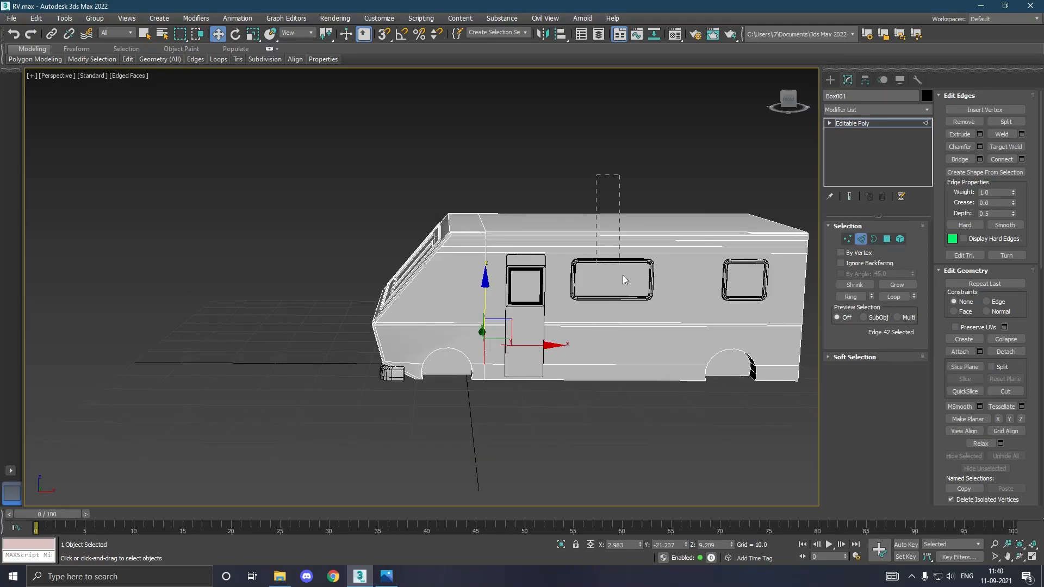
pyautogui.moveTo(622, 493); pyautogui.dragTo(621, 493)
pyautogui.moveTo(647, 445); pyautogui.dragTo(507, 443, button='middle')
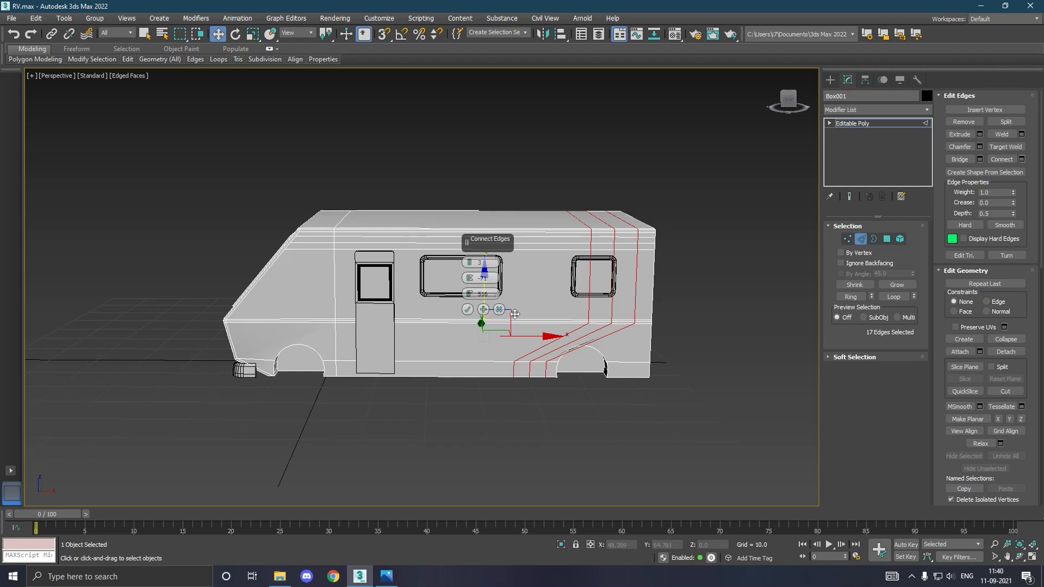
# Connect the selected lengthwise edges with 1 segment, pinch 0 and slide 0
pyautogui.click(481, 294)
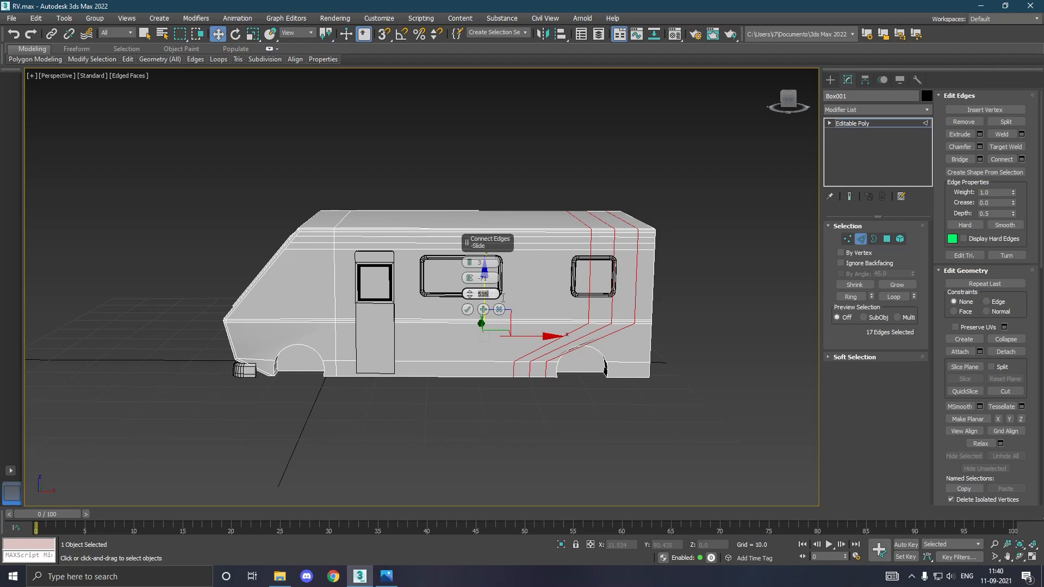
pyautogui.click(488, 281)
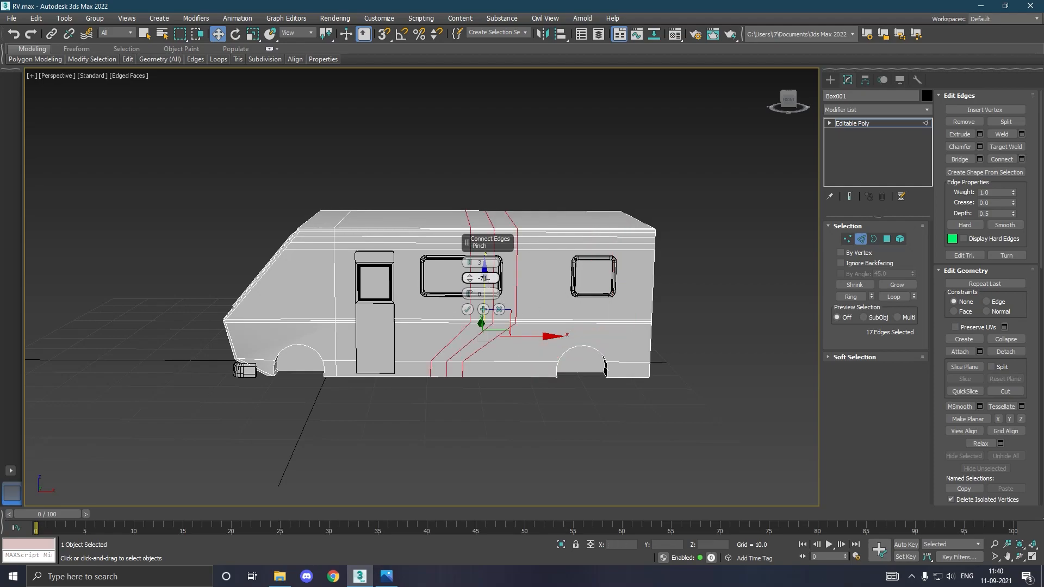
pyautogui.rightClick(483, 281)
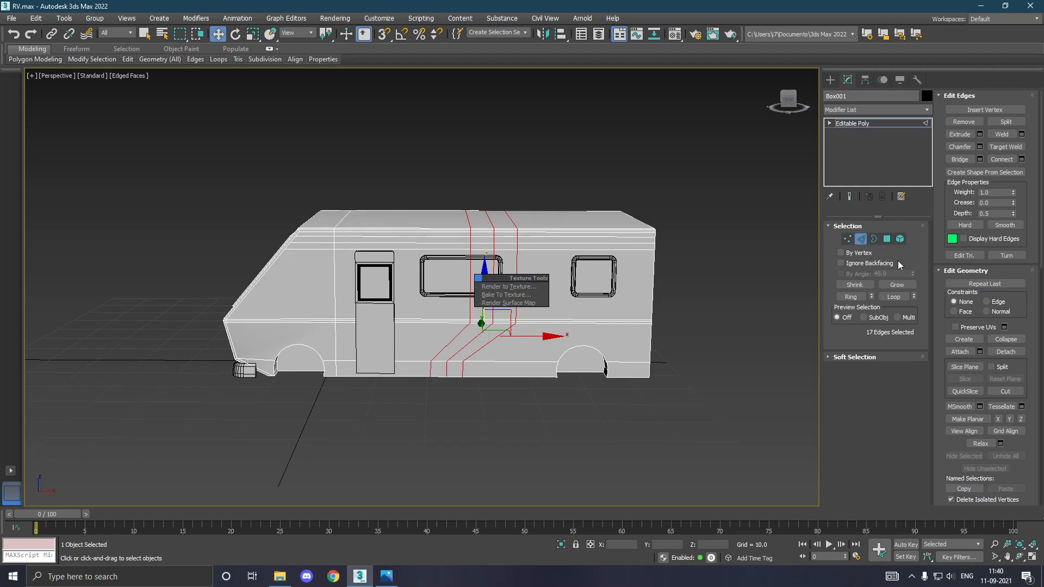
pyautogui.click(883, 398)
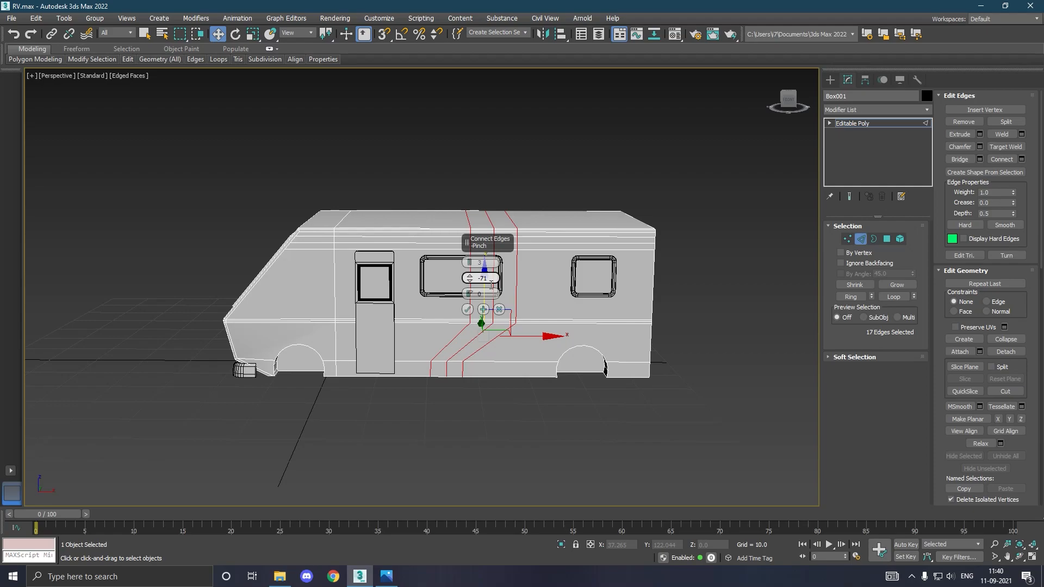
pyautogui.click(470, 265)
pyautogui.click(470, 266)
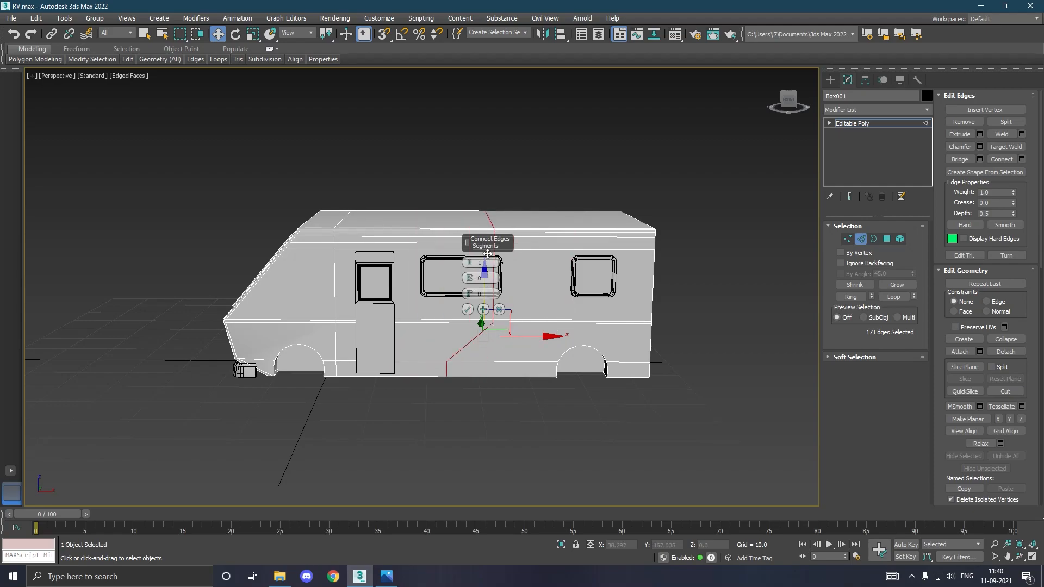
pyautogui.moveTo(466, 243); pyautogui.dragTo(368, 249)
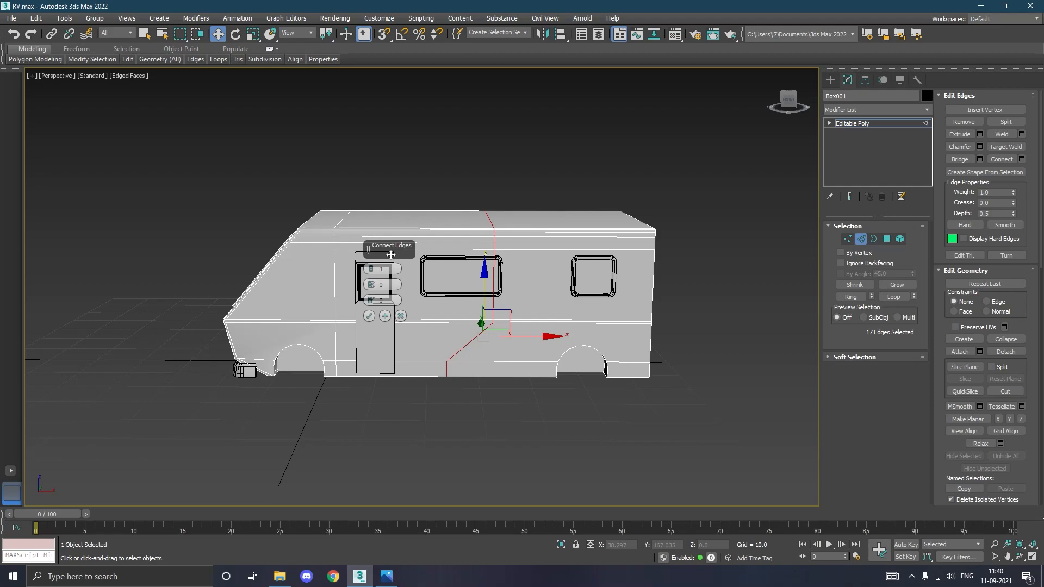
pyautogui.click(369, 316)
# Move the new cross loop toward the rear window and make it planar along X
pyautogui.moveTo(525, 286); pyautogui.dragTo(613, 287)
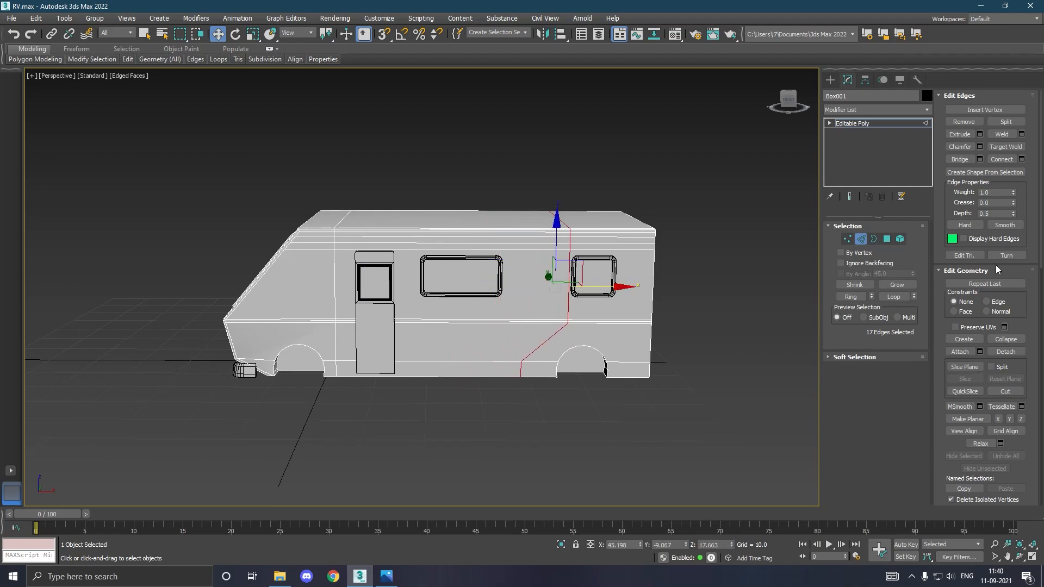
pyautogui.click(1009, 419)
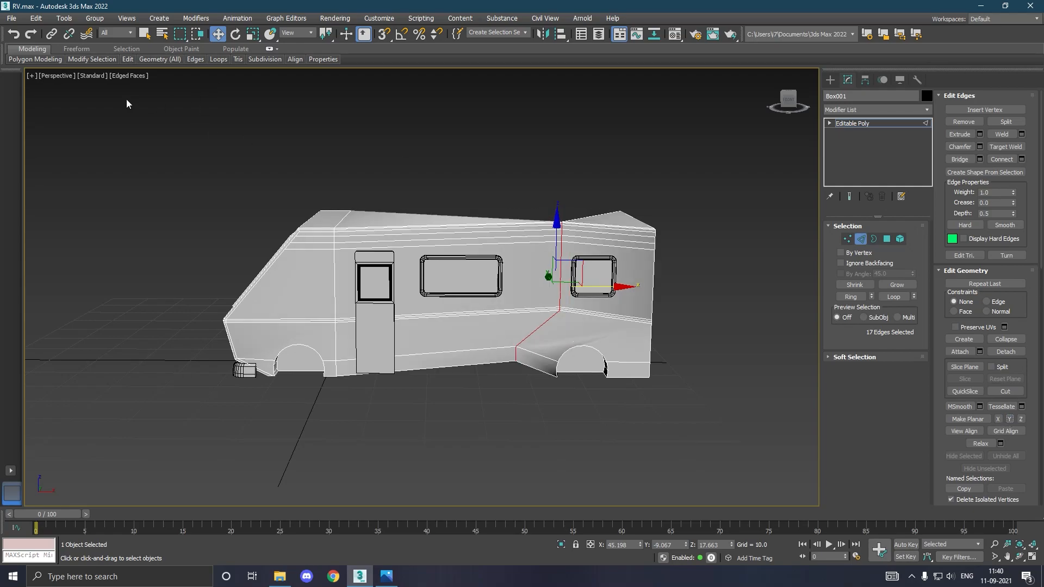
pyautogui.click(13, 34)
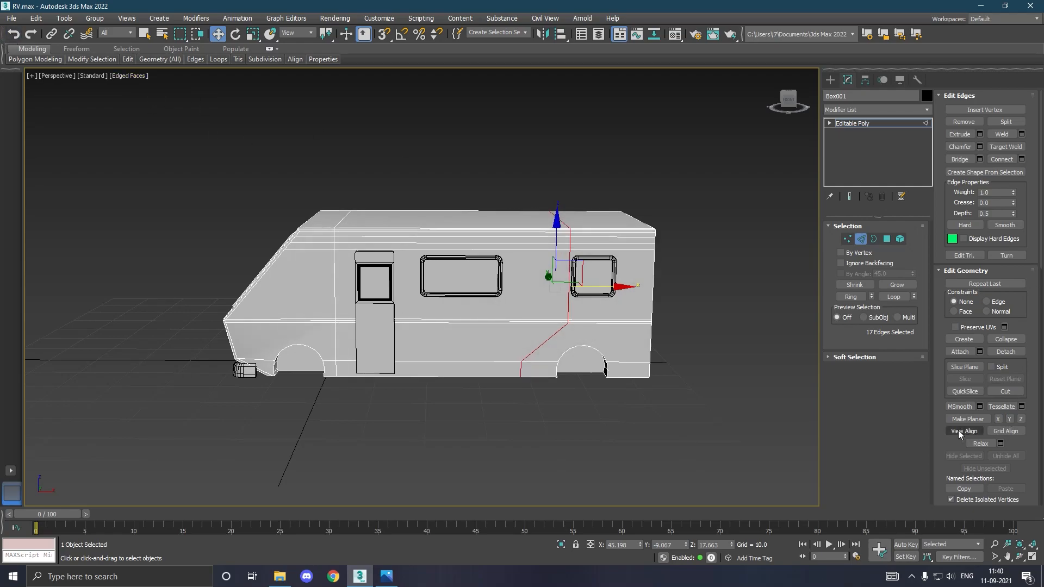
pyautogui.click(998, 419)
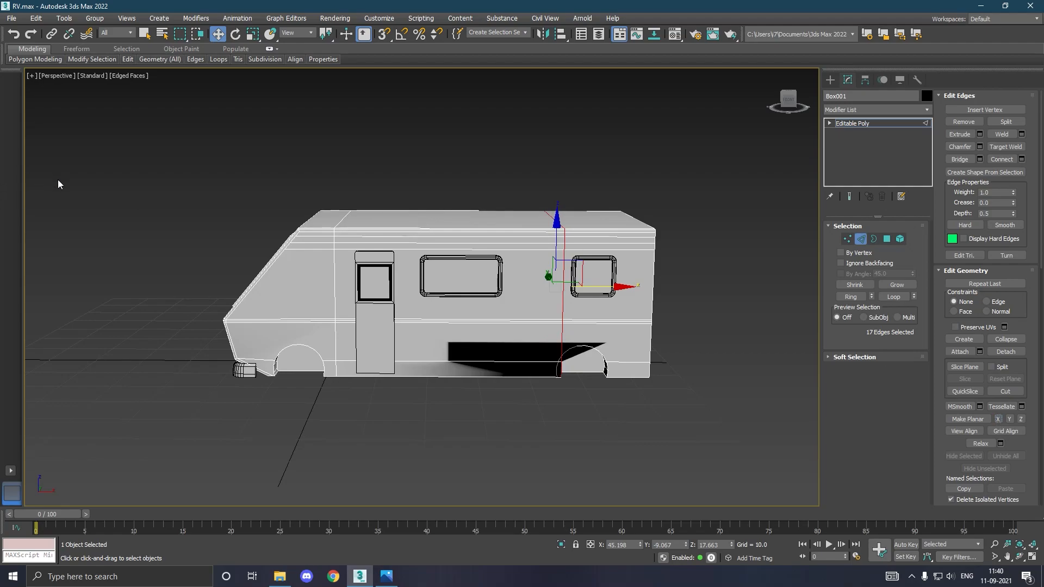
# Shift the straightened cross loop along X so it sits just ahead of the rear wheel arch
pyautogui.moveTo(609, 292); pyautogui.dragTo(589, 294)
pyautogui.keyDown('alt'); pyautogui.moveTo(562, 373); pyautogui.dragTo(559, 341, button='middle'); pyautogui.keyUp('alt')
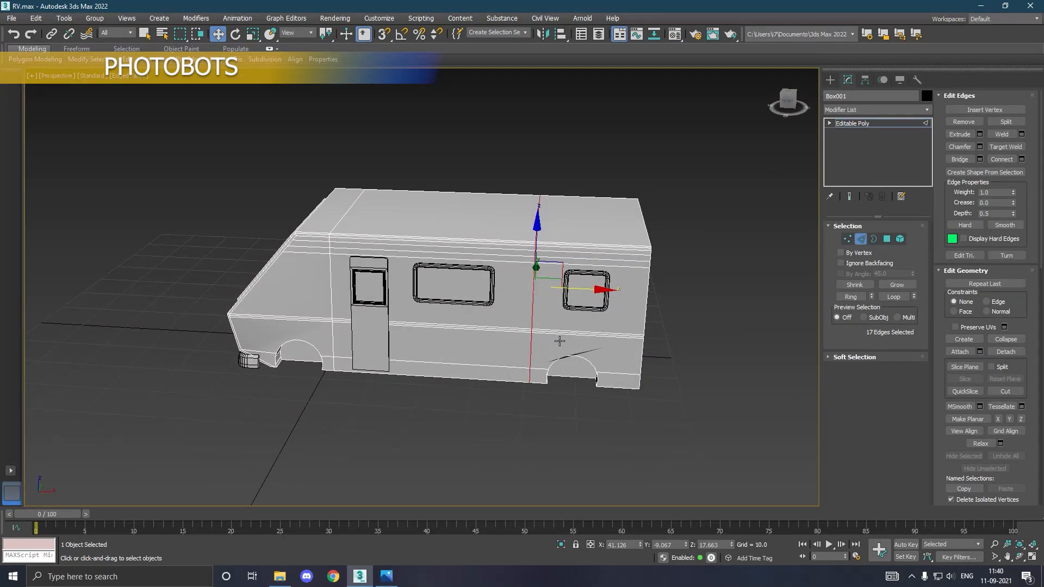
pyautogui.moveTo(587, 292); pyautogui.dragTo(562, 290)
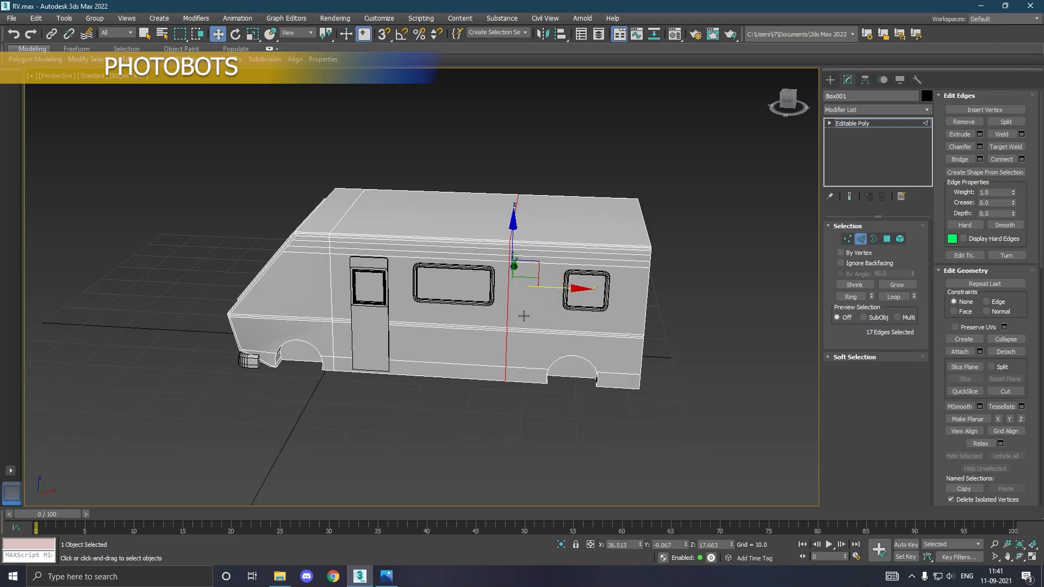
pyautogui.keyDown('alt'); pyautogui.moveTo(524, 316); pyautogui.dragTo(542, 313, button='middle'); pyautogui.keyUp('alt')
pyautogui.moveTo(561, 289); pyautogui.dragTo(590, 286)
pyautogui.keyDown('alt'); pyautogui.moveTo(595, 330); pyautogui.dragTo(575, 319, button='middle'); pyautogui.keyUp('alt')
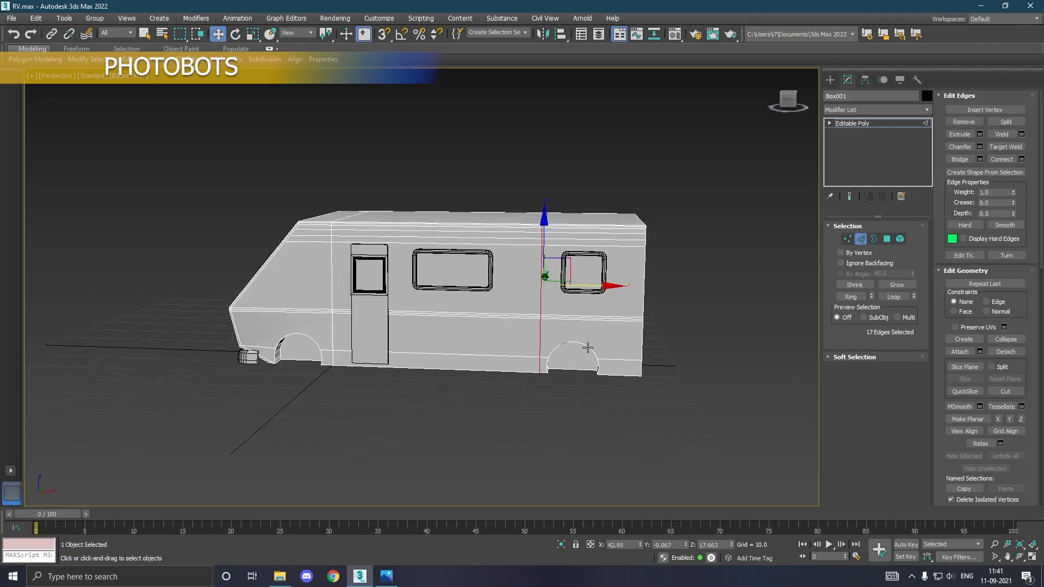
# Connect the outer vertex just ahead of the rear wheel arch's peak to the cross-loop vertex on the lowest mid-body line
pyautogui.scroll(5, 588, 347)
pyautogui.click(844, 240)
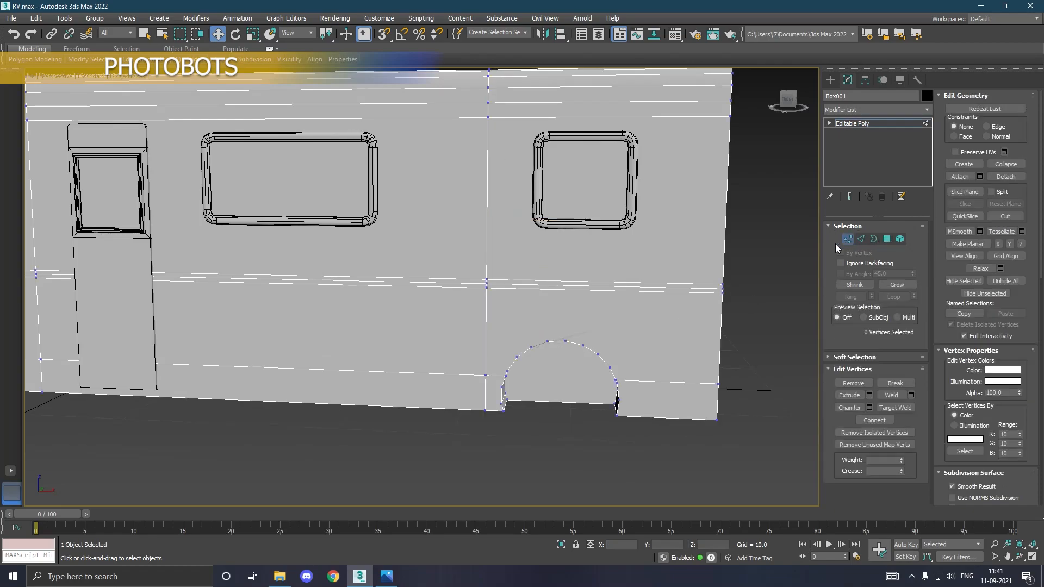
pyautogui.click(551, 348)
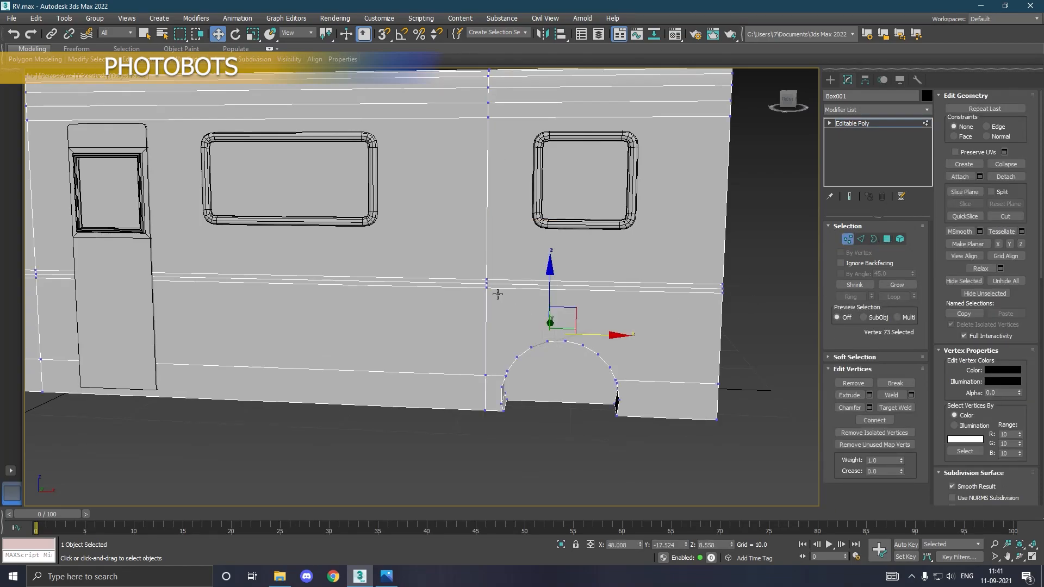
pyautogui.keyDown('ctrl'); pyautogui.click(494, 295); pyautogui.keyUp('ctrl')
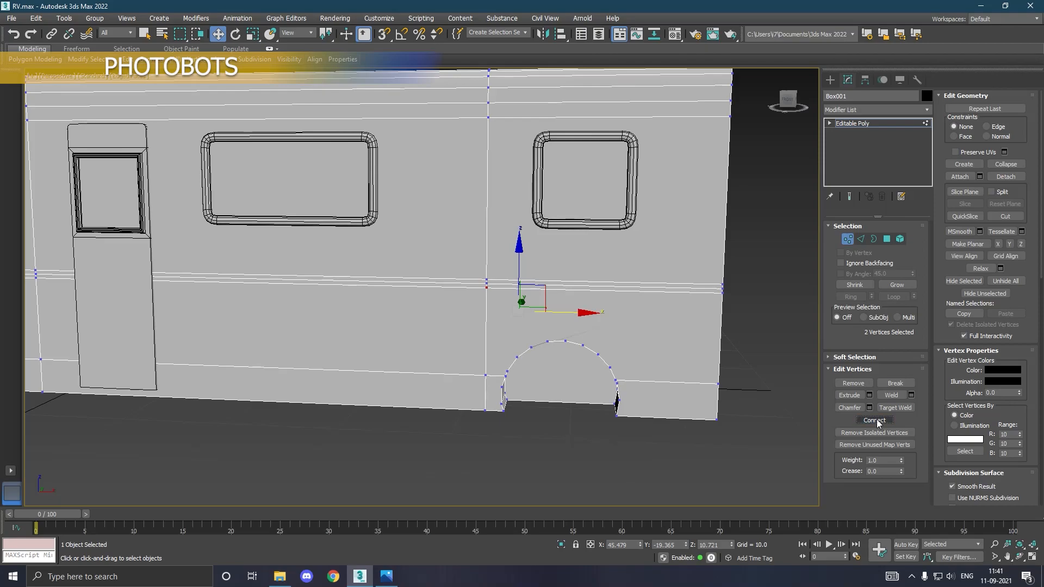
pyautogui.keyDown('alt'); pyautogui.moveTo(666, 361); pyautogui.dragTo(661, 327, button='middle'); pyautogui.keyUp('alt')
pyautogui.scroll(5, 552, 336)
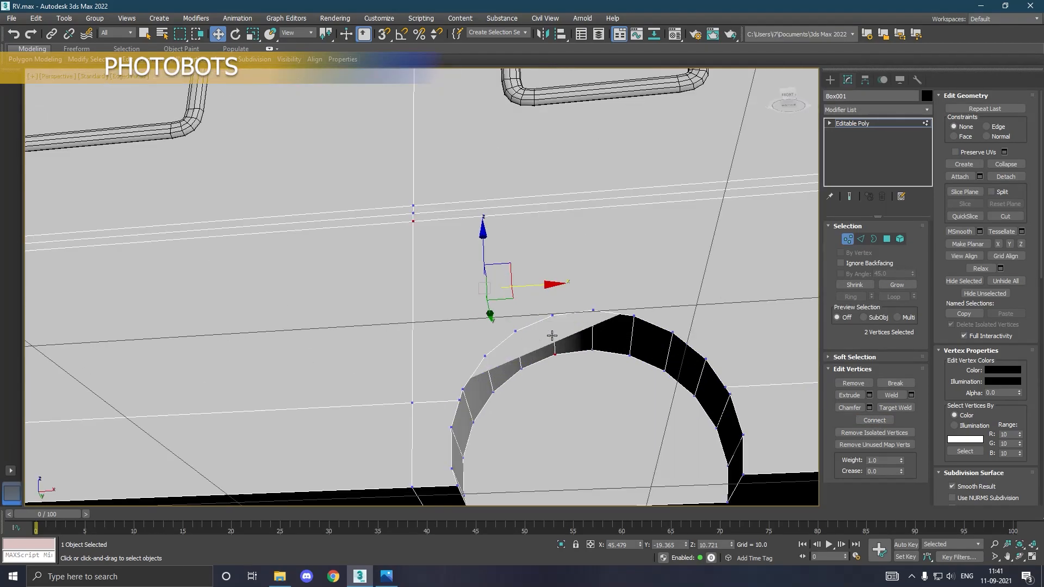
pyautogui.click(553, 317)
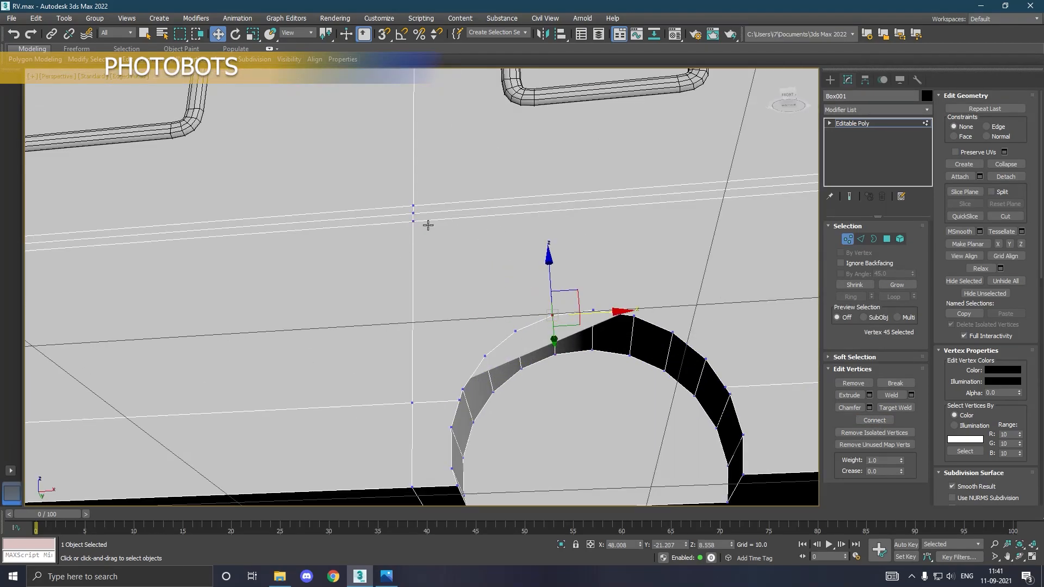
pyautogui.keyDown('ctrl'); pyautogui.click(420, 226); pyautogui.keyUp('ctrl')
pyautogui.click(875, 421)
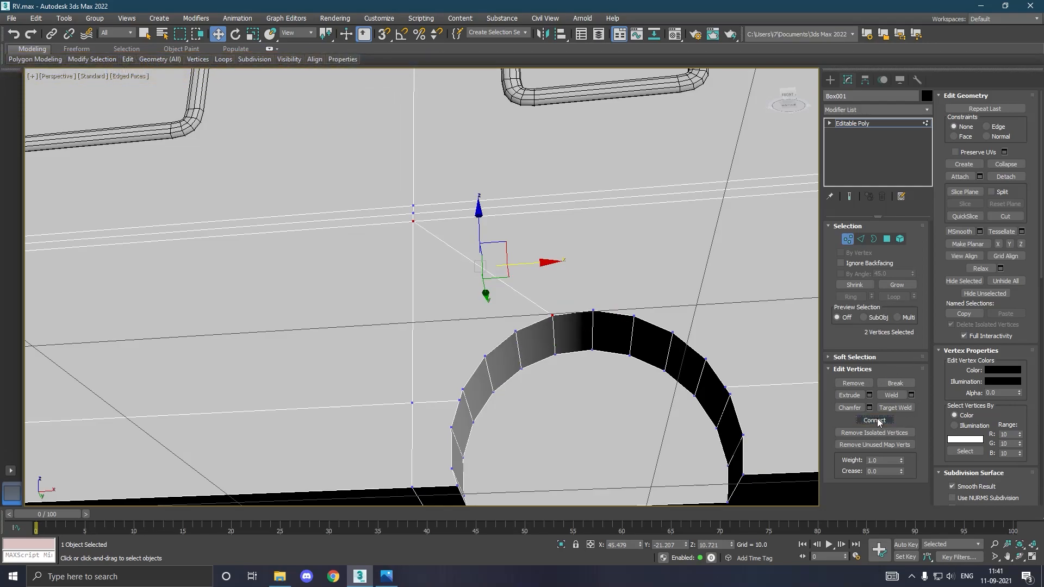
# Select the two vertical edges below the mid-body lines, one ahead of the door and one ahead of the rear wheel arch
pyautogui.scroll(-10, 694, 331)
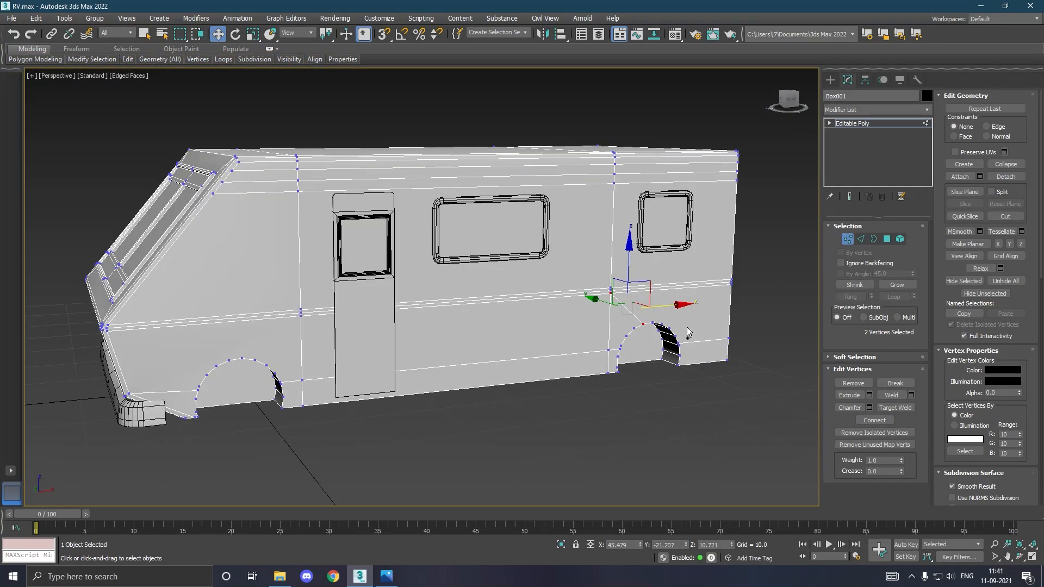
pyautogui.keyDown('alt'); pyautogui.moveTo(486, 361); pyautogui.dragTo(580, 354, button='middle'); pyautogui.keyUp('alt')
pyautogui.moveTo(427, 347); pyautogui.dragTo(455, 361, button='middle')
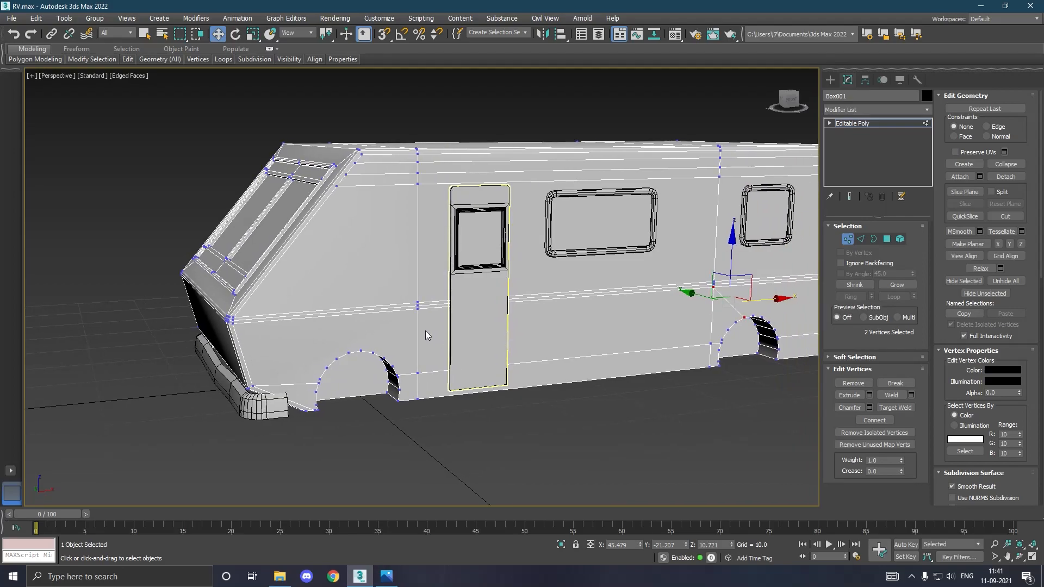
pyautogui.click(860, 240)
pyautogui.click(713, 313)
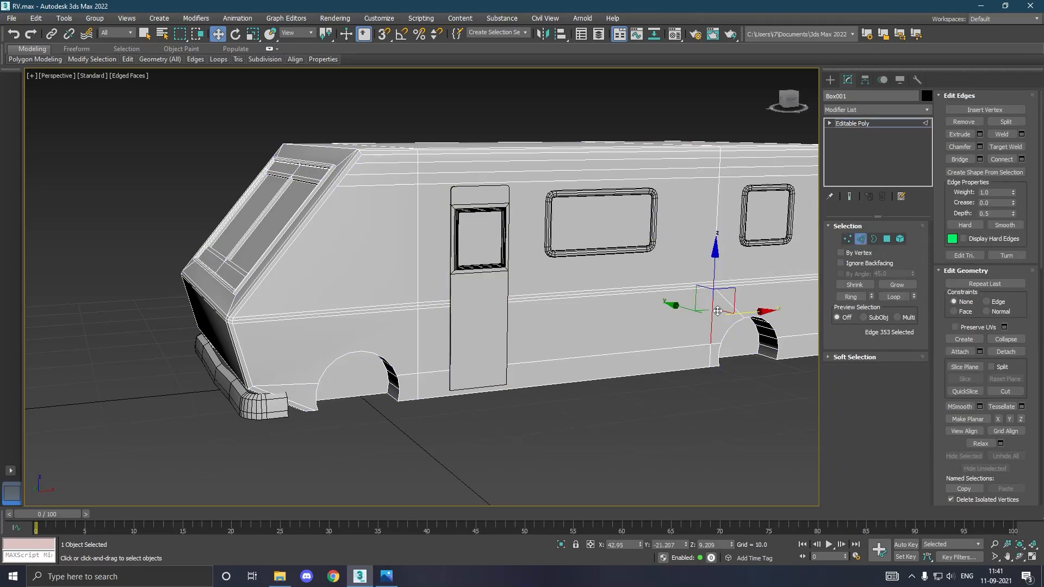
pyautogui.keyDown('ctrl'); pyautogui.click(423, 348); pyautogui.keyUp('ctrl')
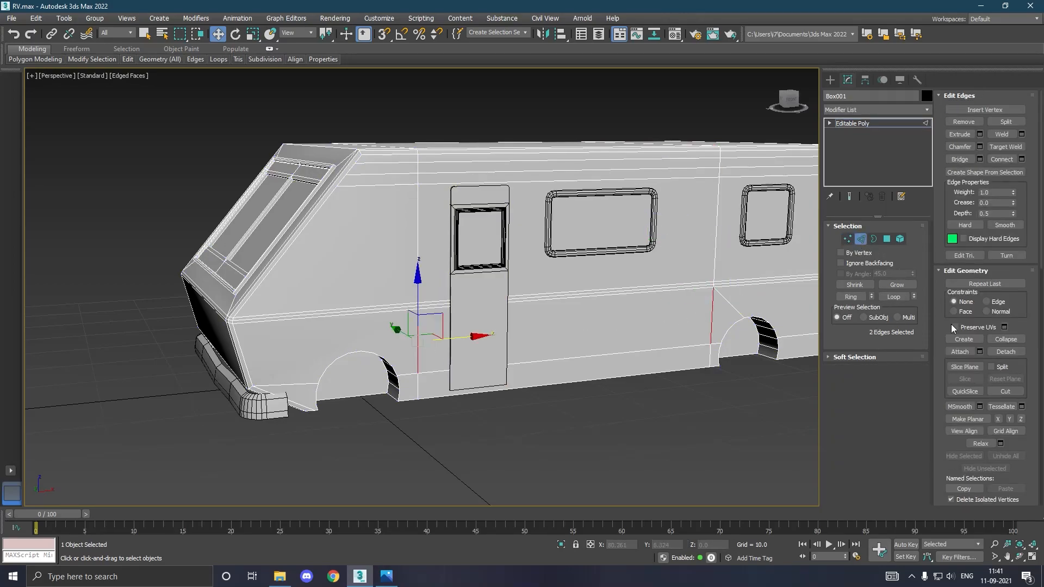
# Try connecting the two selected vertical edges with 2 segments, and undo the connection
pyautogui.click(1022, 160)
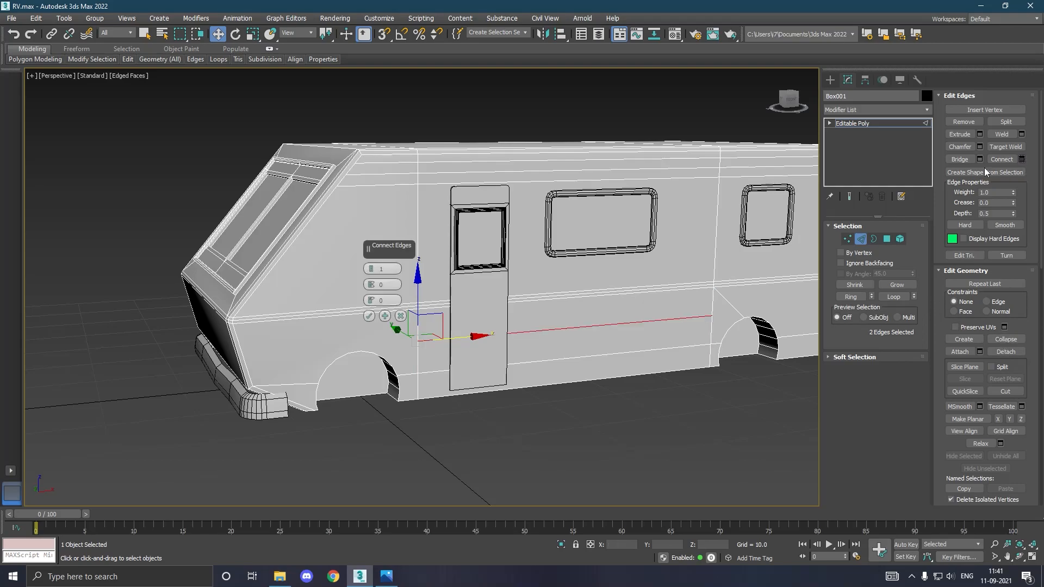
pyautogui.click(372, 267)
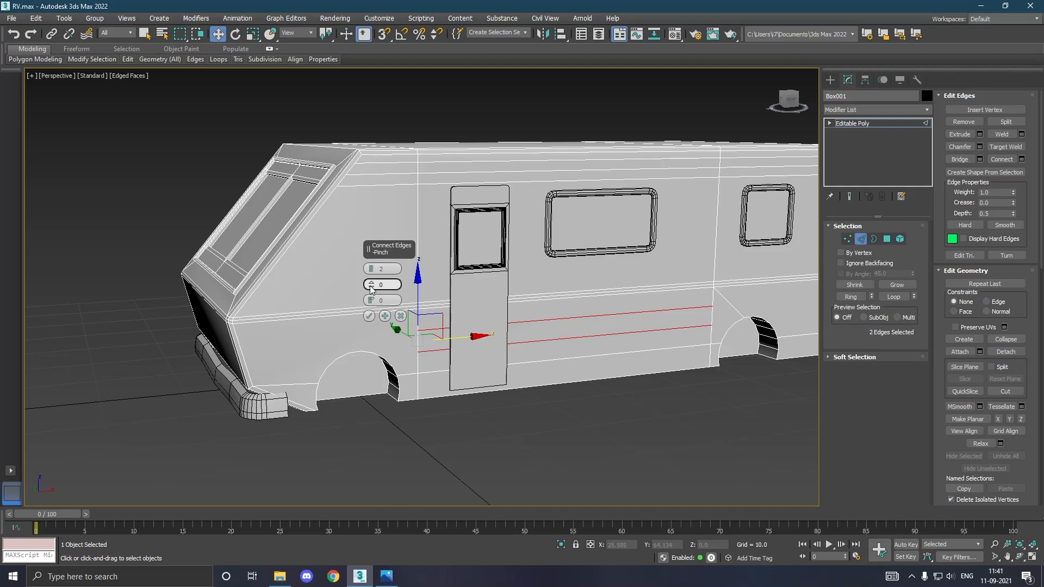
pyautogui.click(369, 316)
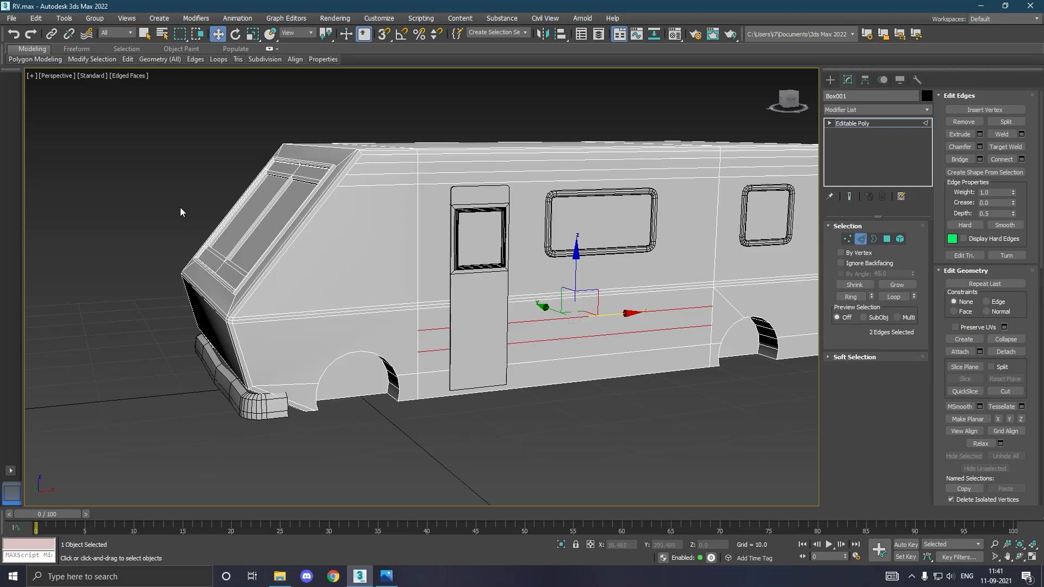
pyautogui.click(14, 37)
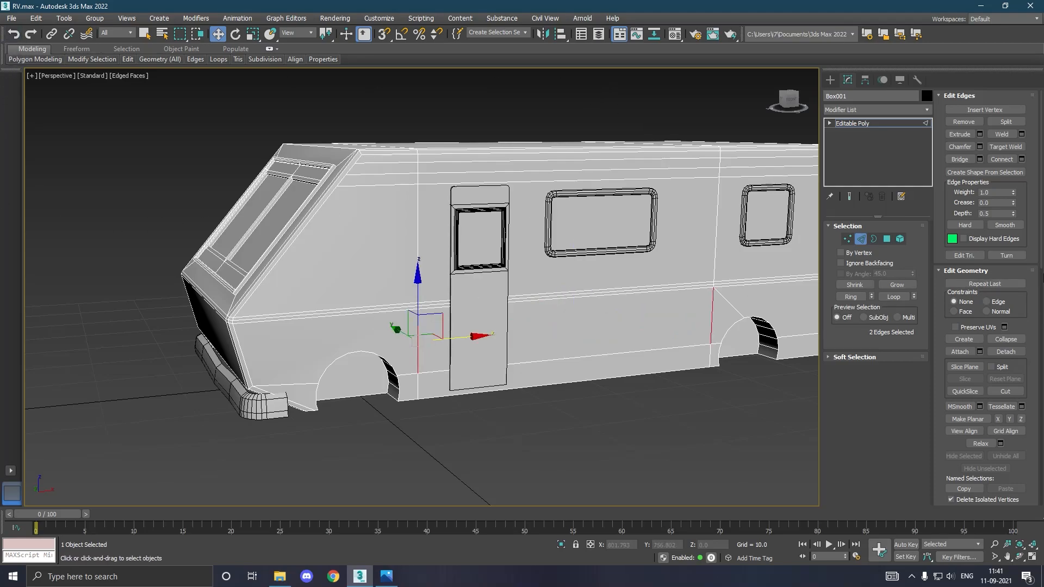
# Connect the two selected vertical edges with 3 segments, pinch 0 and slide 0, and leave edge editing
pyautogui.click(1021, 159)
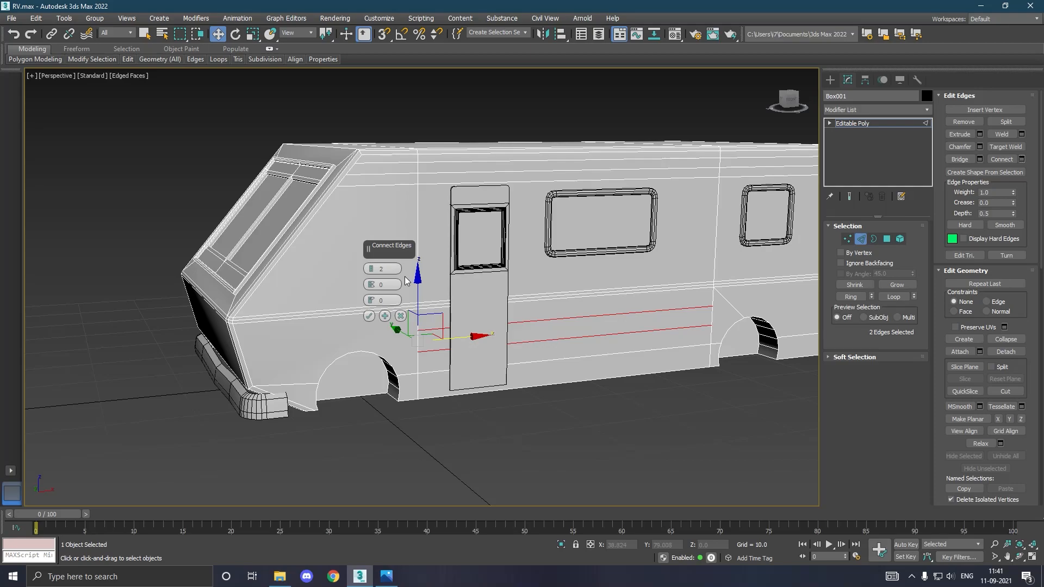
pyautogui.click(370, 266)
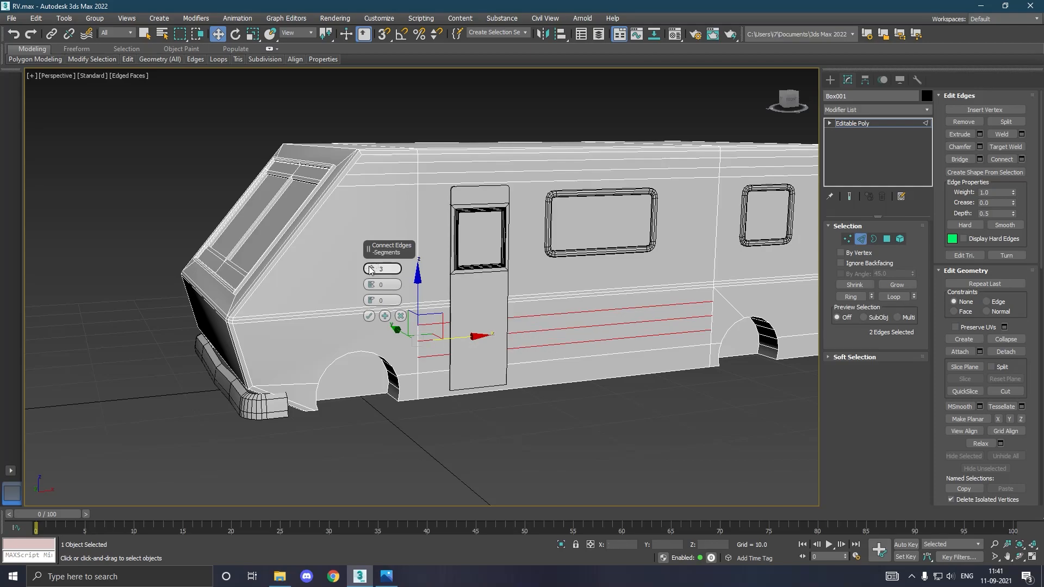
pyautogui.click(369, 316)
pyautogui.click(879, 124)
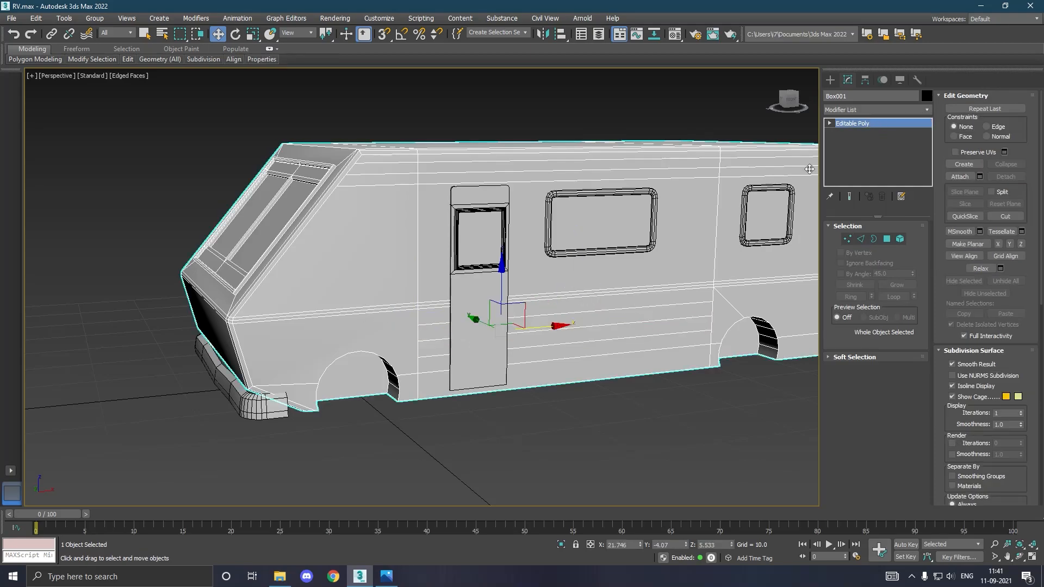
# In the top view, create a narrow box along the RV's rear, about 32.4 long, 2.7 wide and 0.96 high
pyautogui.scroll(-3, 529, 269)
pyautogui.keyDown('alt'); pyautogui.moveTo(530, 270); pyautogui.dragTo(468, 275, button='middle'); pyautogui.keyUp('alt')
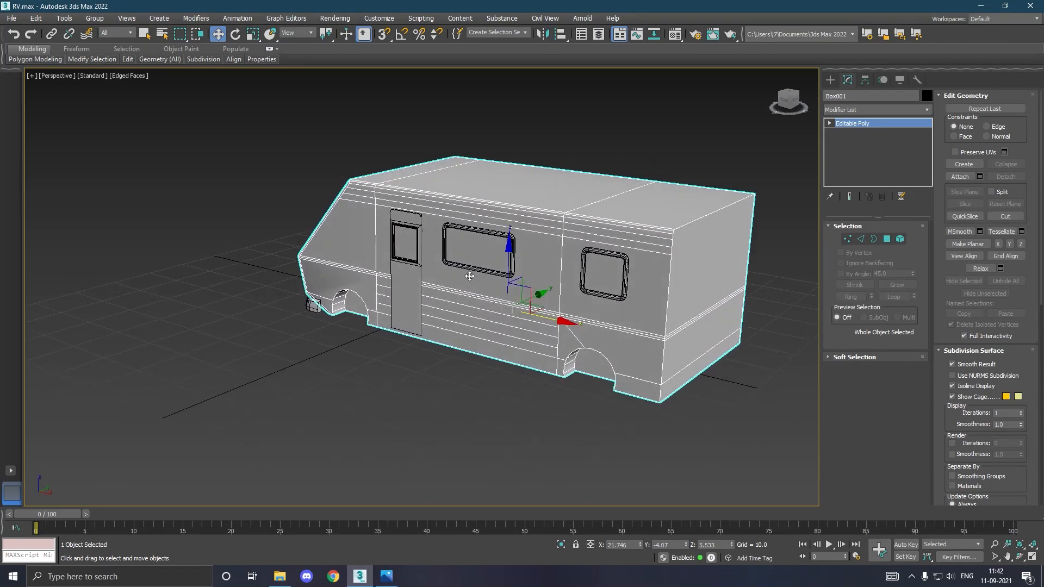
pyautogui.moveTo(583, 270)
pyautogui.keyDown('alt'); pyautogui.mouseDown(button='middle')
pyautogui.moveTo(569, 273)
pyautogui.moveTo(582, 268)
pyautogui.mouseUp(button='middle'); pyautogui.keyUp('alt')
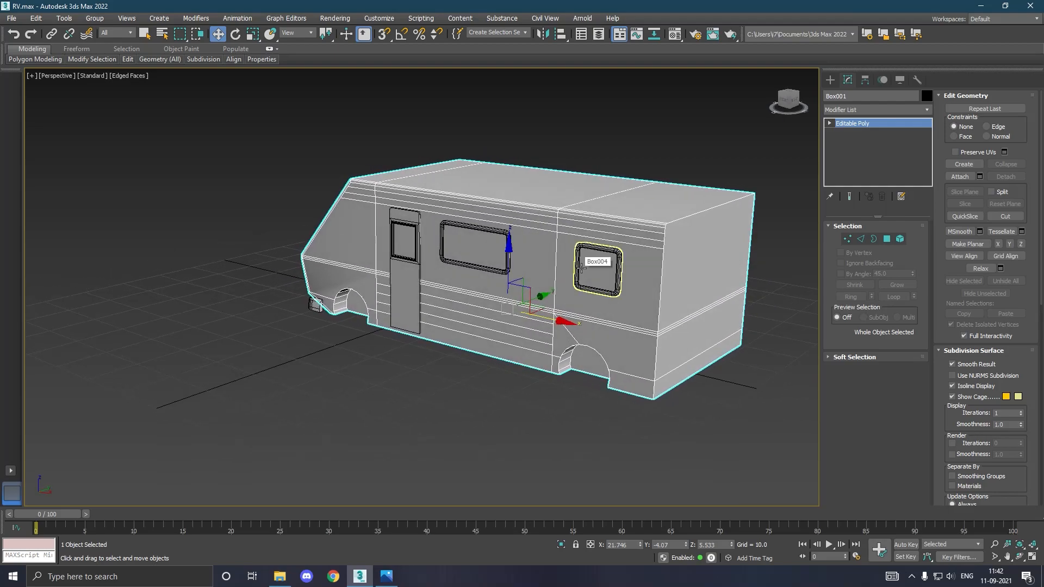
pyautogui.press('t')
pyautogui.scroll(-8, 326, 291)
pyautogui.scroll(3, 515, 289)
pyautogui.scroll(2, 516, 289)
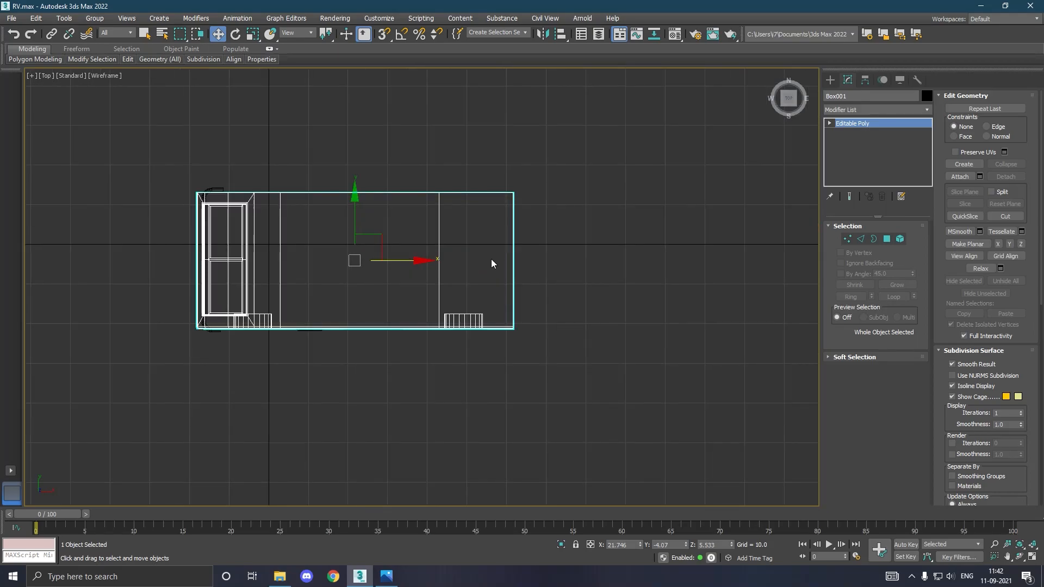
pyautogui.click(831, 82)
pyautogui.click(830, 97)
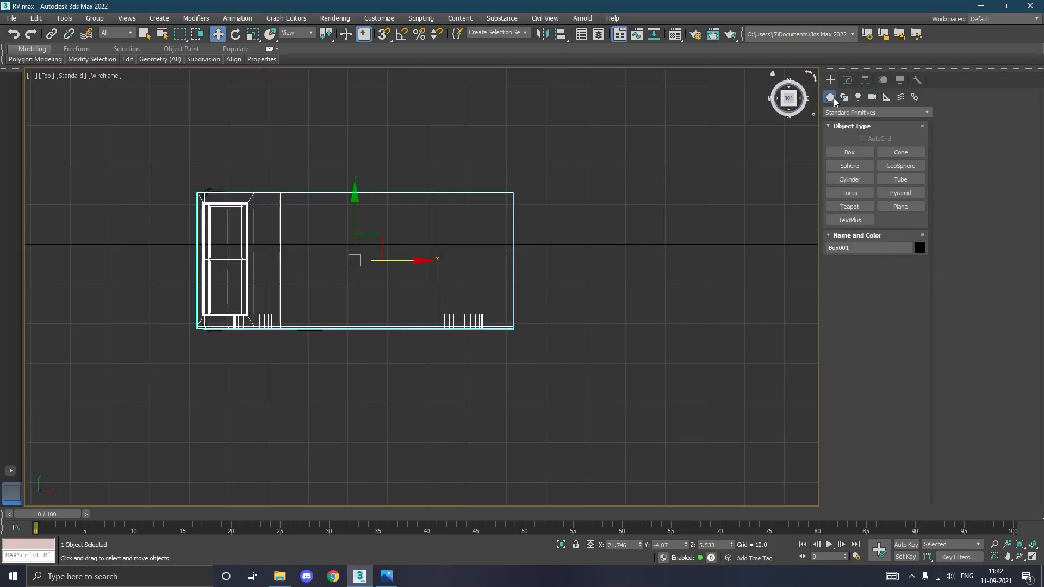
pyautogui.click(850, 152)
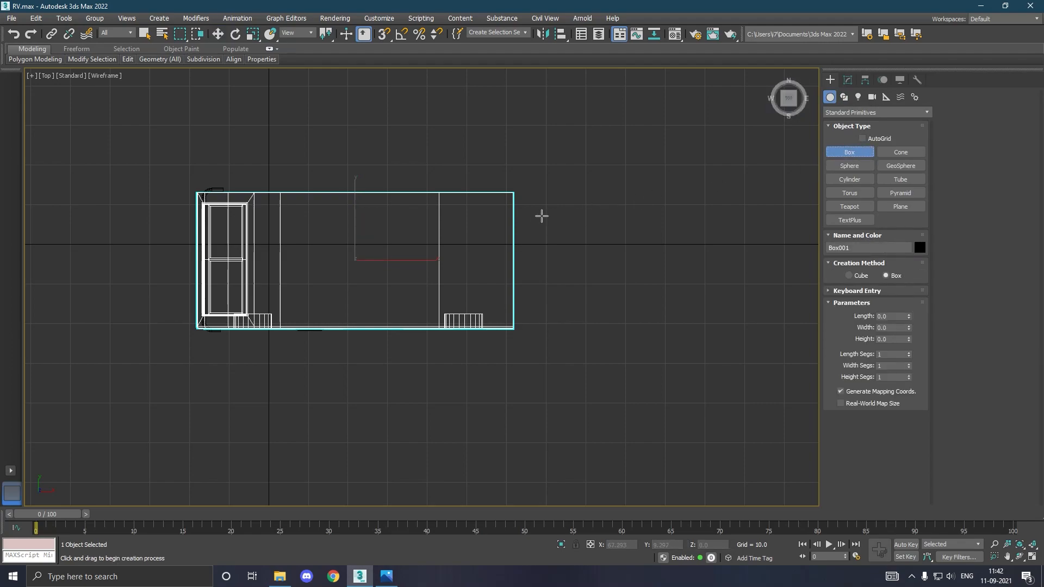
pyautogui.scroll(4, 521, 200)
pyautogui.moveTo(522, 204); pyautogui.dragTo(544, 462)
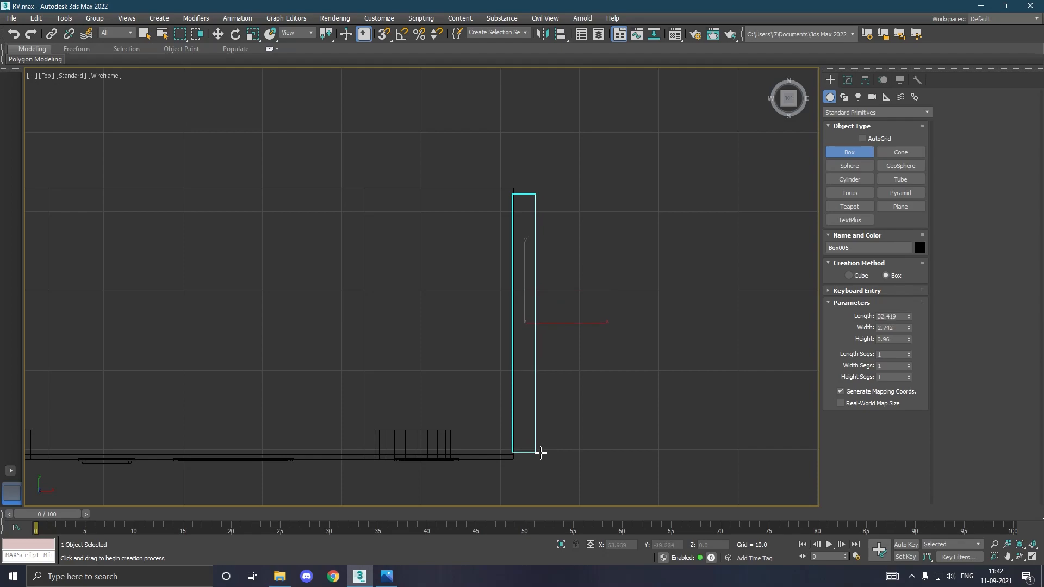
pyautogui.press('w')
# In the perspective view, raise the rear box along Z to about 2.64, near the lower edge of the rear wall
pyautogui.press('p')
pyautogui.moveTo(644, 373); pyautogui.dragTo(542, 339, button='middle')
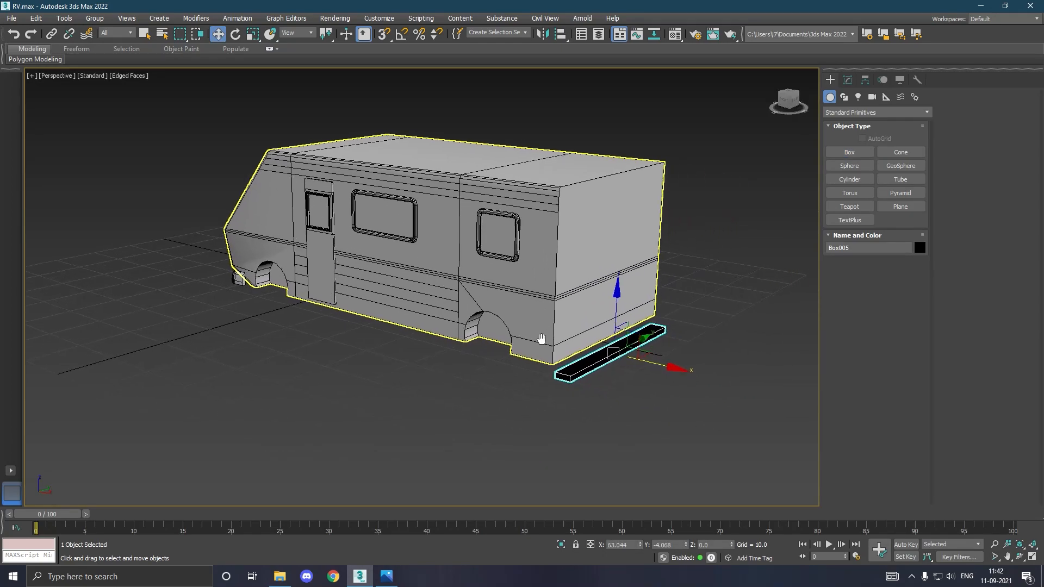
pyautogui.scroll(5, 622, 347)
pyautogui.moveTo(606, 331); pyautogui.dragTo(586, 274)
# Assign the 01 - Default material to the rear box
pyautogui.press('m')
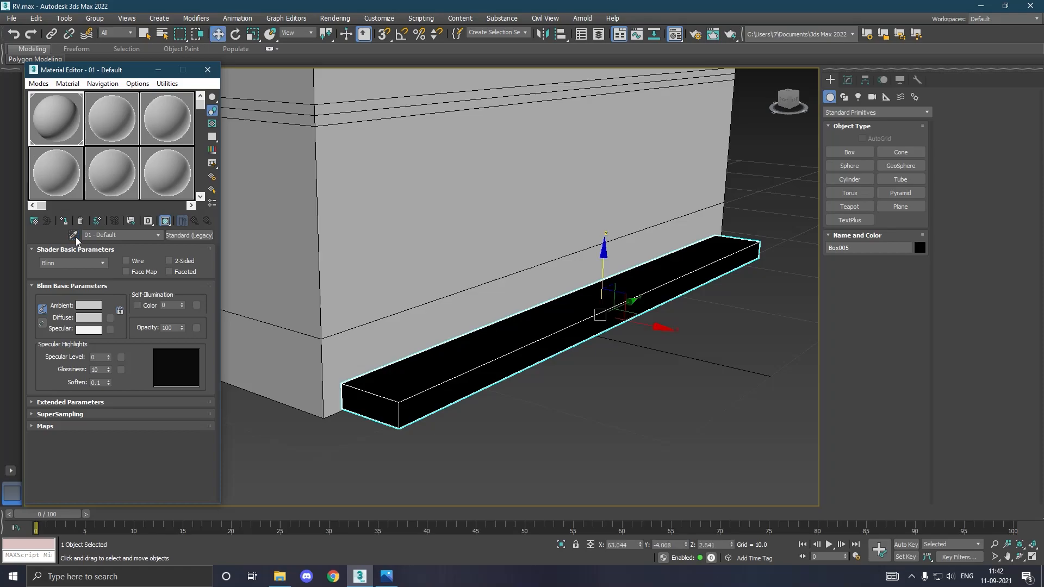
pyautogui.click(64, 221)
pyautogui.press('m')
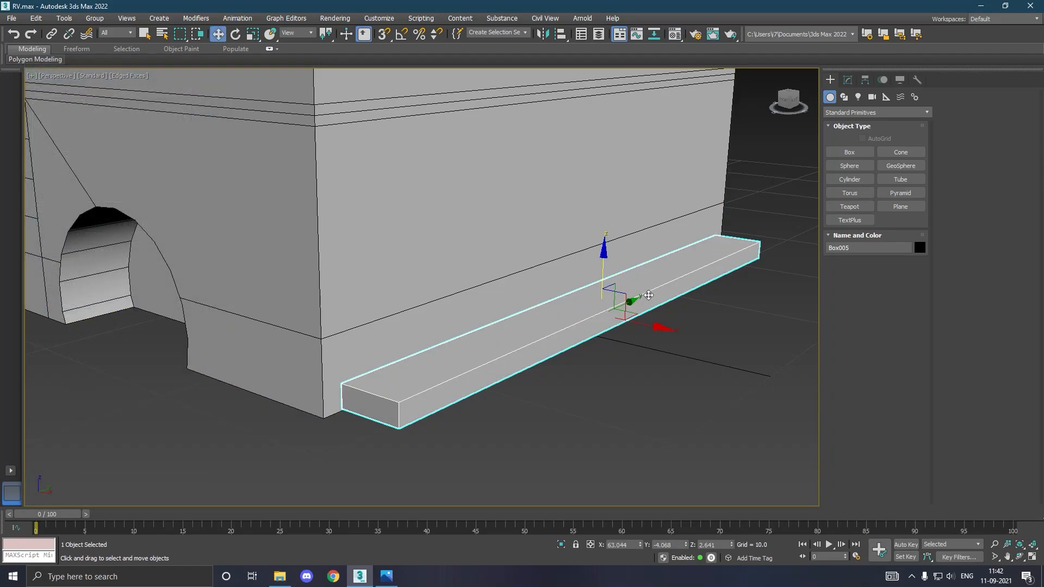
# Shift the rear box about 0.3 along X toward the RV so it sits slightly inside the rear wall
pyautogui.moveTo(649, 329); pyautogui.dragTo(643, 326)
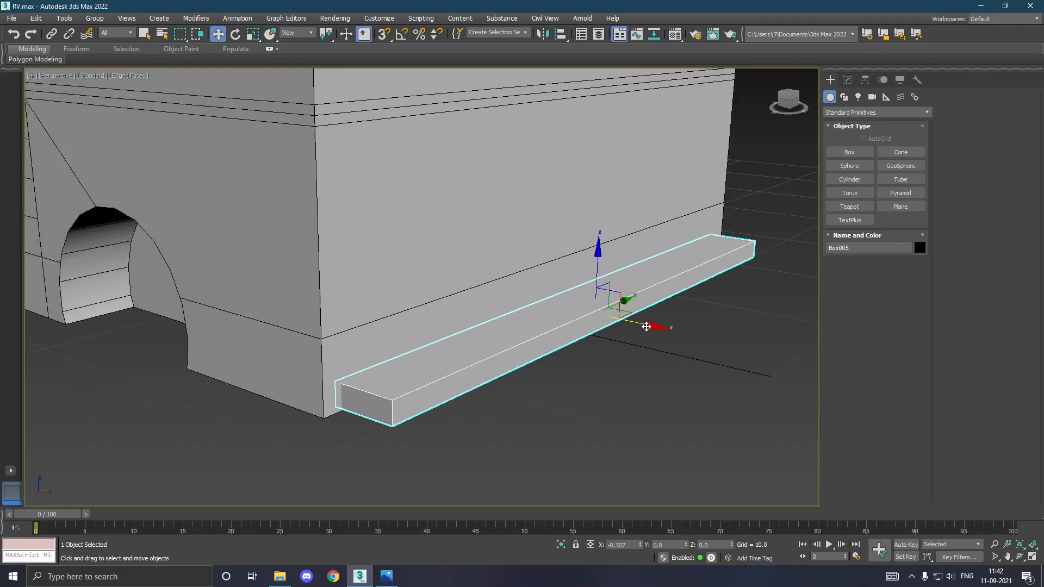
pyautogui.scroll(-3, 471, 304)
pyautogui.keyDown('alt'); pyautogui.moveTo(471, 304); pyautogui.dragTo(526, 308, button='middle'); pyautogui.keyUp('alt')
pyautogui.scroll(3, 526, 307)
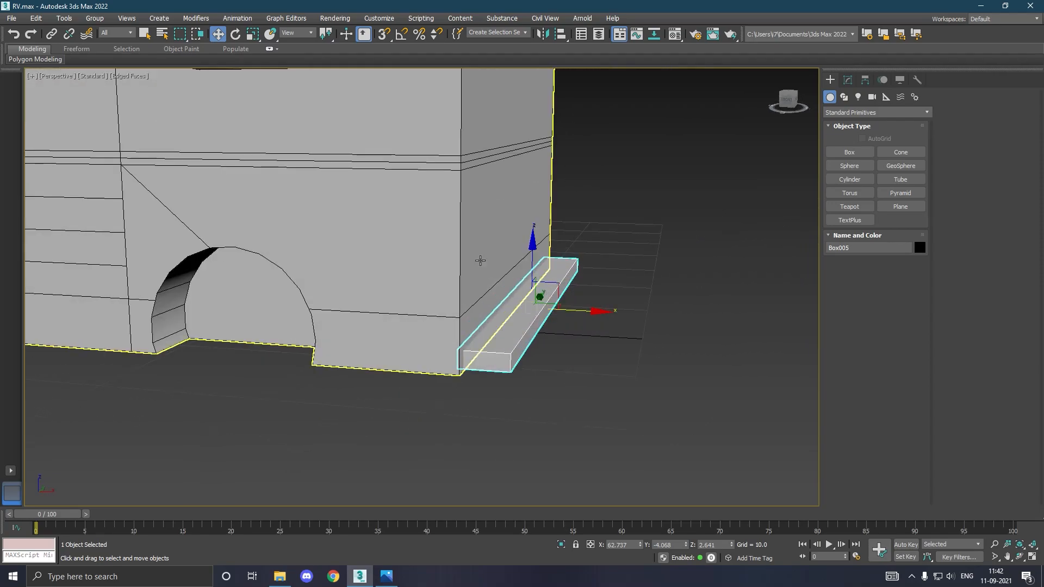
# Convert the rear box to an Editable Poly
pyautogui.click(848, 81)
pyautogui.keyDown('alt'); pyautogui.moveTo(747, 186); pyautogui.dragTo(722, 189, button='middle'); pyautogui.keyUp('alt')
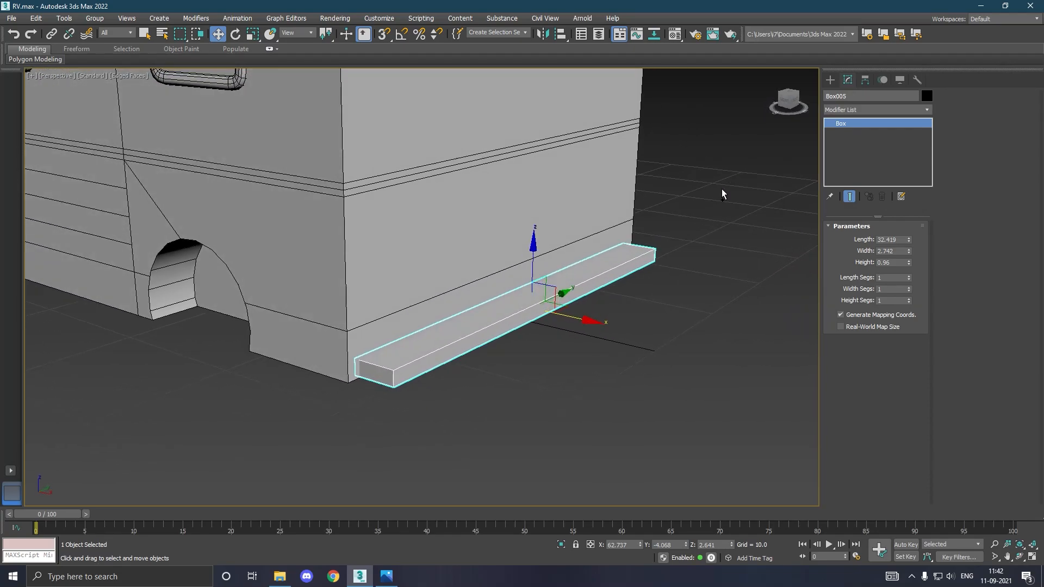
pyautogui.scroll(-3, 723, 188)
pyautogui.rightClick(870, 148)
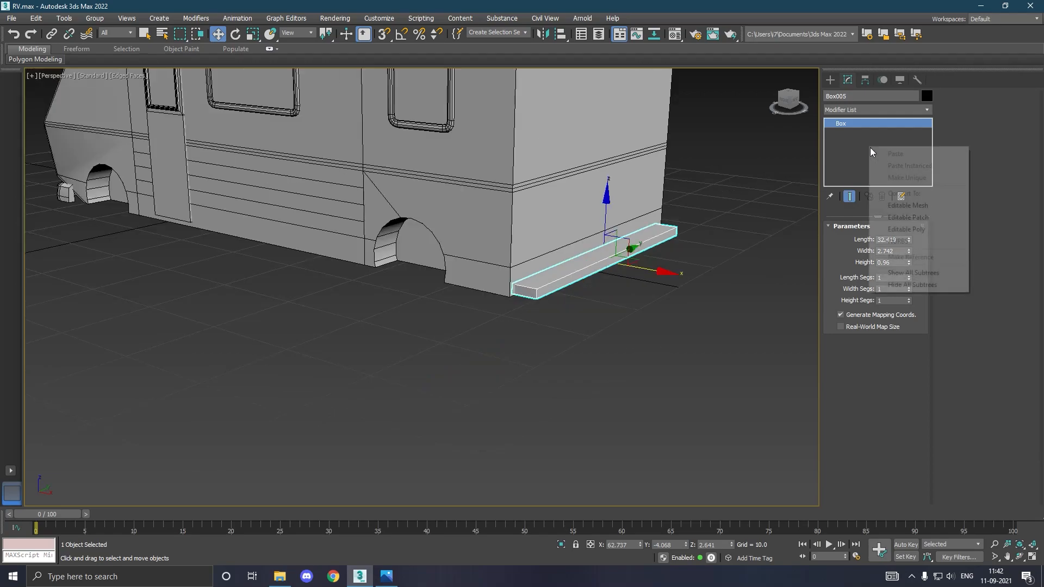
pyautogui.click(905, 229)
# Connect the rear box's four lengthwise edges with 2 segments and a pinch of about 26
pyautogui.keyDown('alt'); pyautogui.moveTo(696, 220); pyautogui.dragTo(581, 253, button='middle'); pyautogui.keyUp('alt')
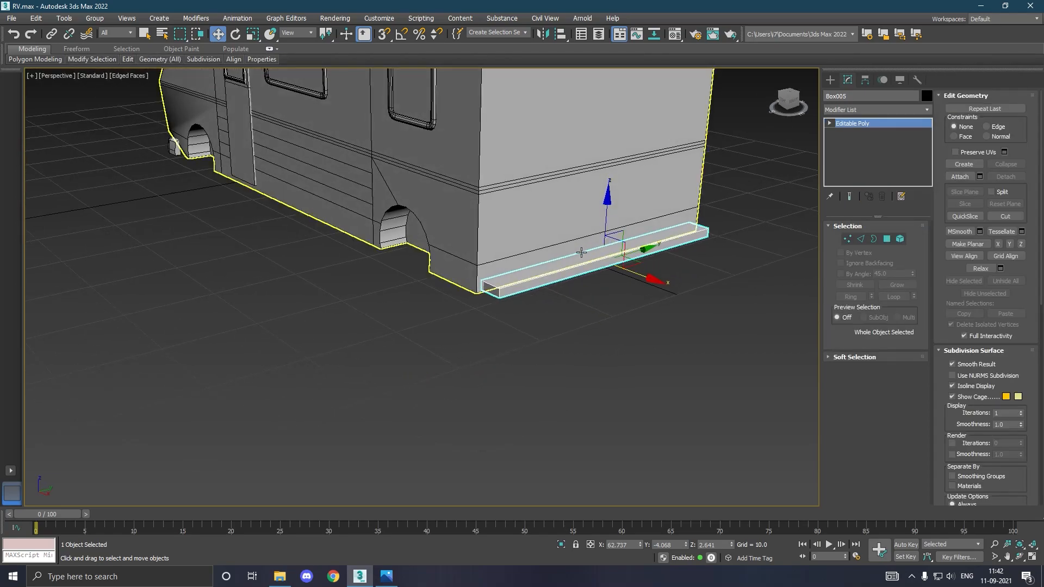
pyautogui.scroll(3, 581, 254)
pyautogui.press('2')
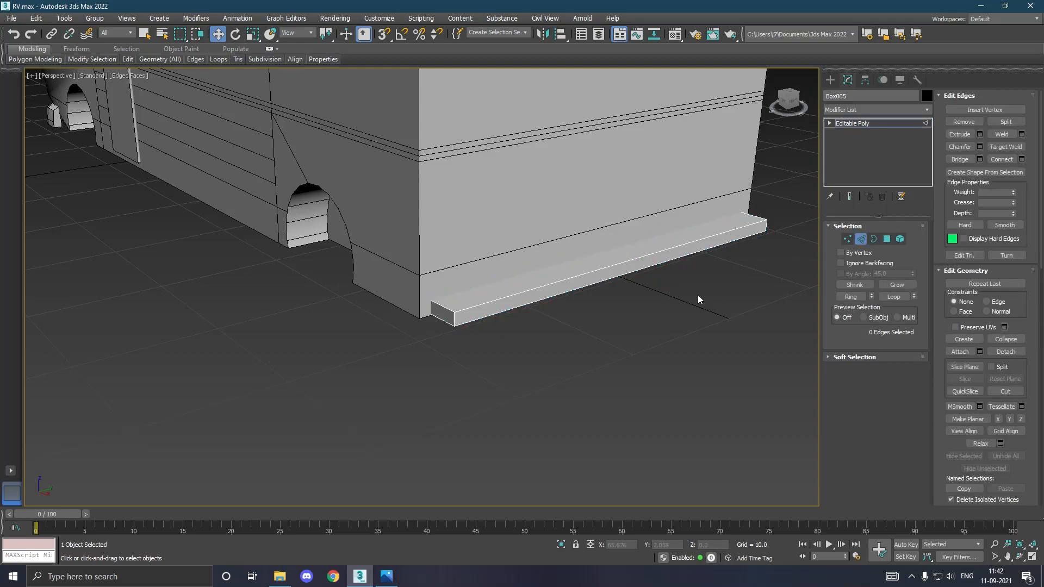
pyautogui.moveTo(542, 217); pyautogui.dragTo(543, 217)
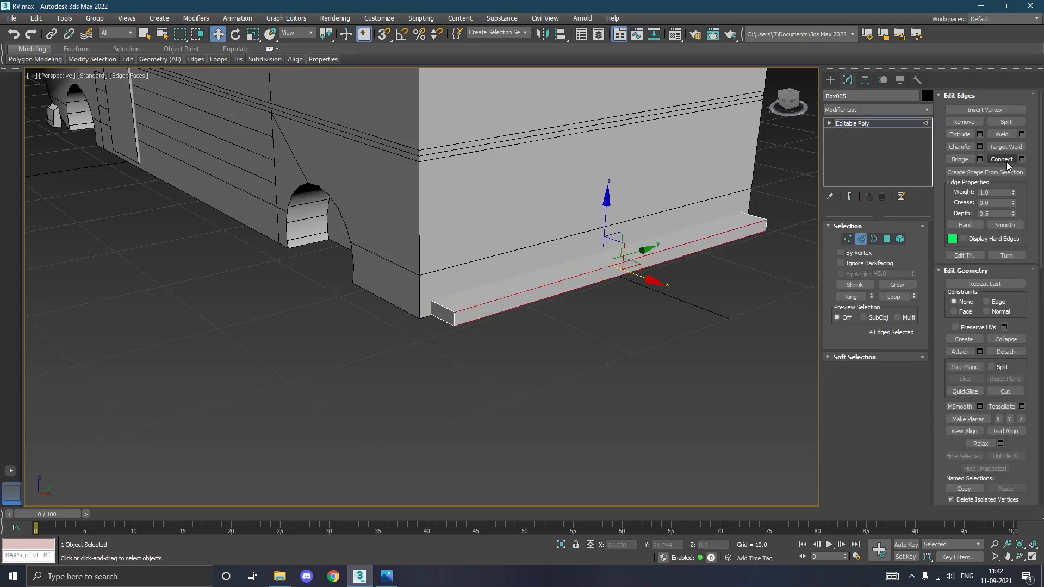
pyautogui.click(1021, 159)
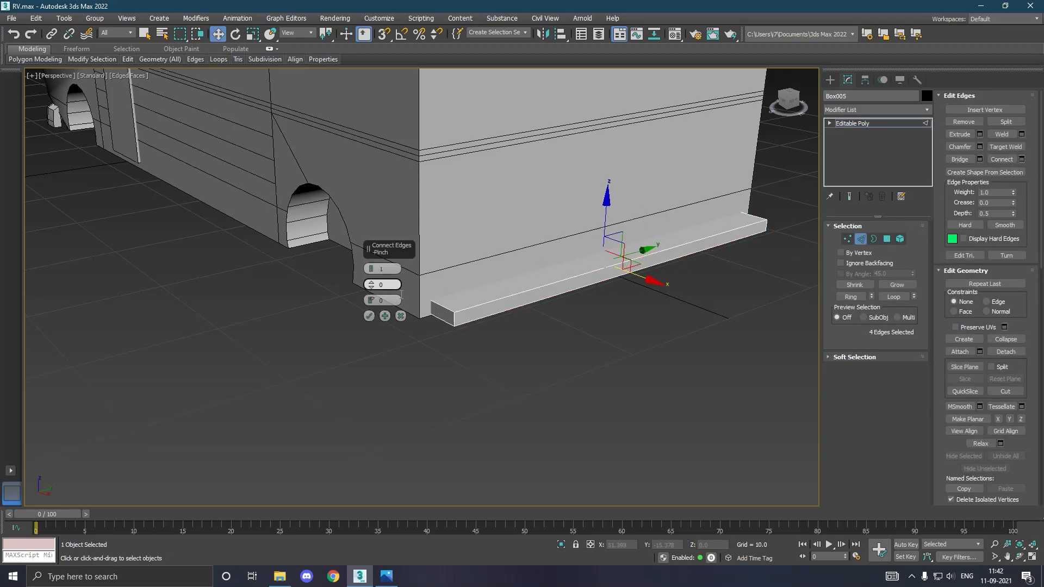
pyautogui.click(372, 268)
pyautogui.moveTo(371, 285)
pyautogui.mouseDown()
pyautogui.moveTo(369, 268)
pyautogui.moveTo(368, 288)
pyautogui.mouseUp()
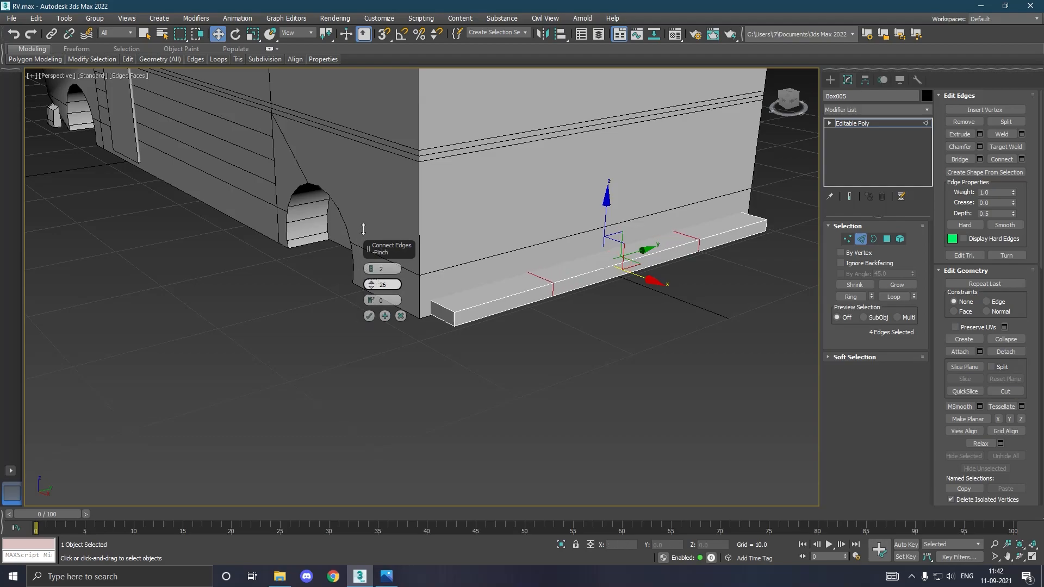
pyautogui.click(369, 316)
# Connect the lengthwise edges of the bumper's middle section with 2 segments and a pinch of about 90
pyautogui.keyDown('alt'); pyautogui.moveTo(680, 266); pyautogui.dragTo(662, 268, button='middle'); pyautogui.keyUp('alt')
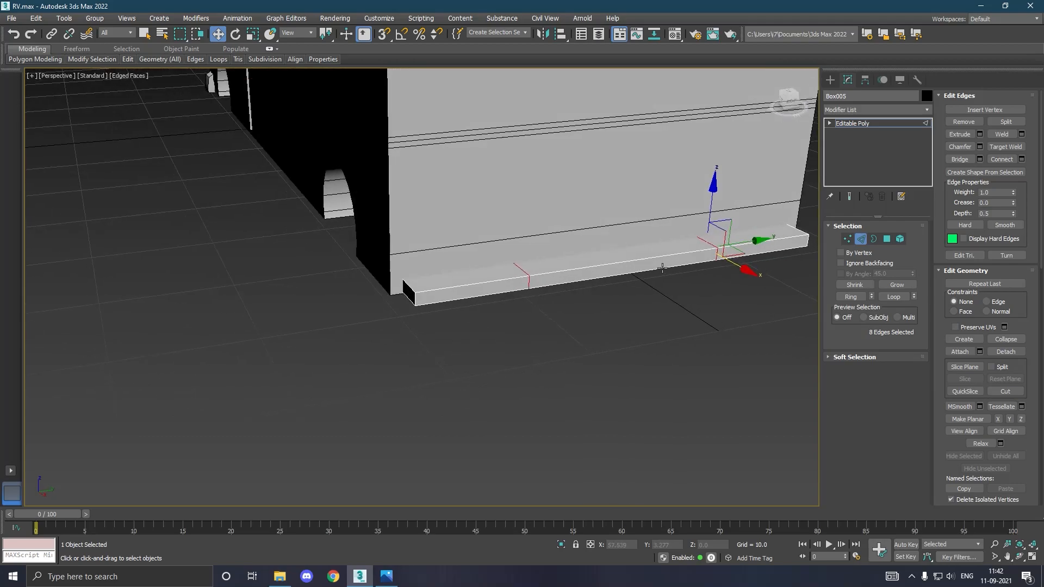
pyautogui.click(638, 265)
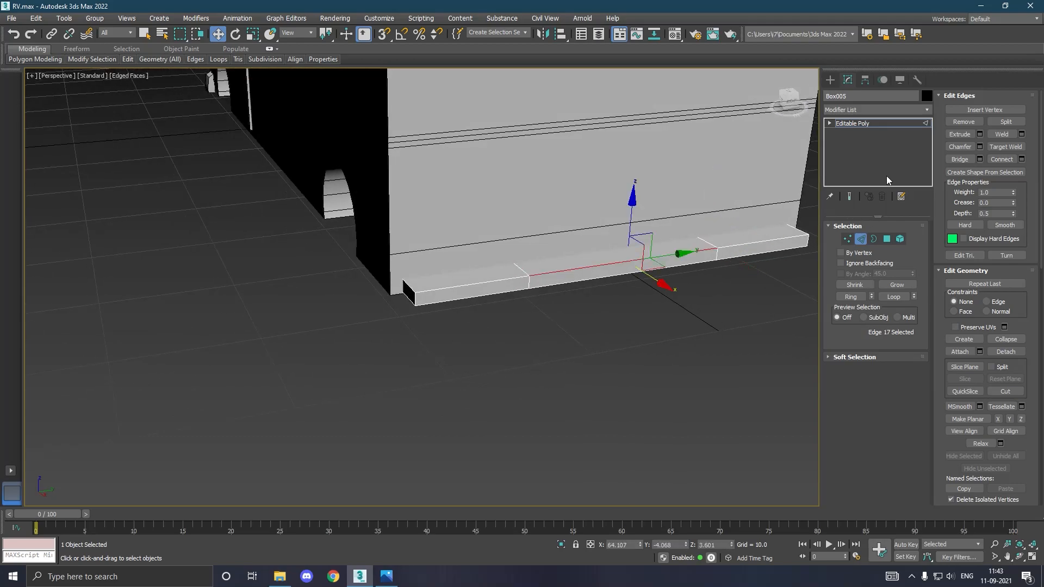
pyautogui.click(858, 296)
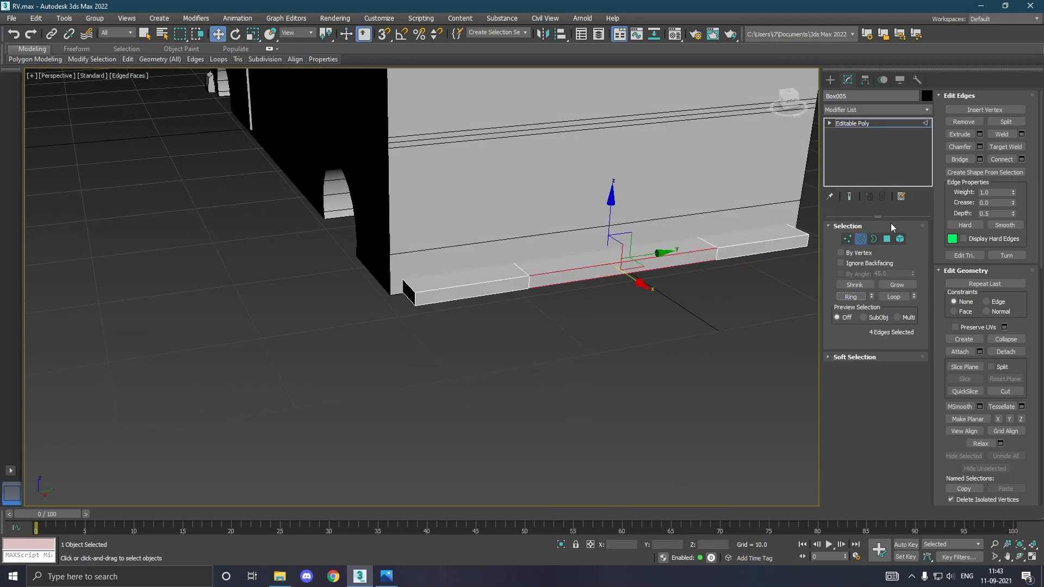
pyautogui.click(1022, 159)
pyautogui.moveTo(373, 284); pyautogui.dragTo(366, 274)
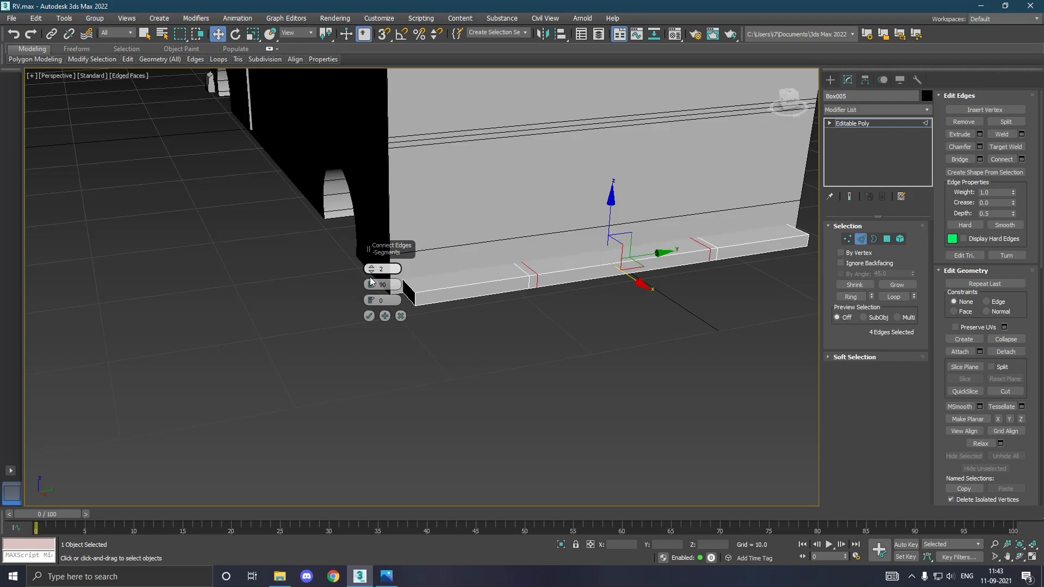
pyautogui.click(369, 316)
# Lower the top polygon of the bumper's middle section to about 3.04 in Z, forming a step with sloped sides
pyautogui.scroll(3, 653, 270)
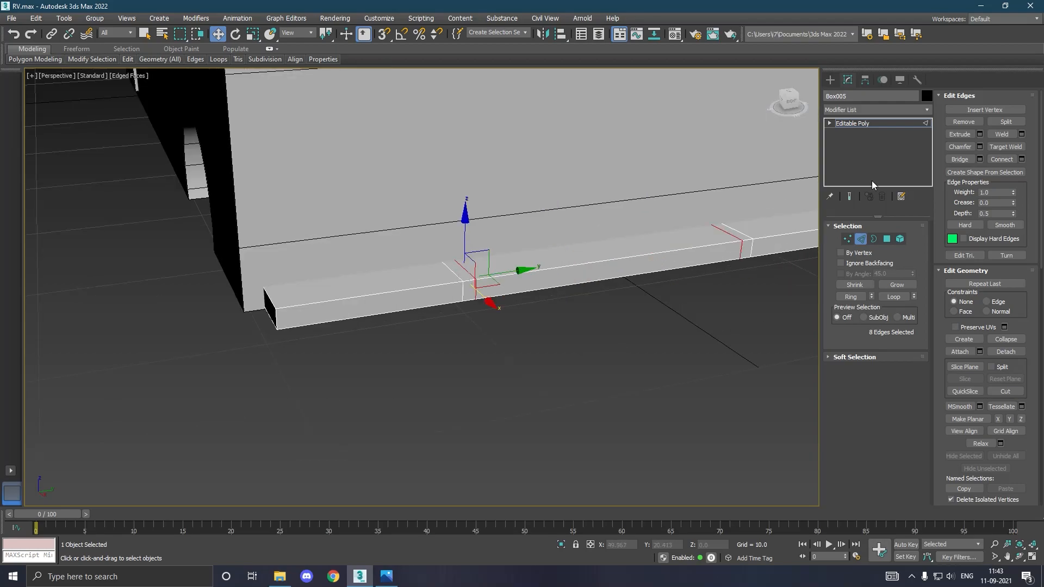
pyautogui.click(887, 240)
pyautogui.click(620, 250)
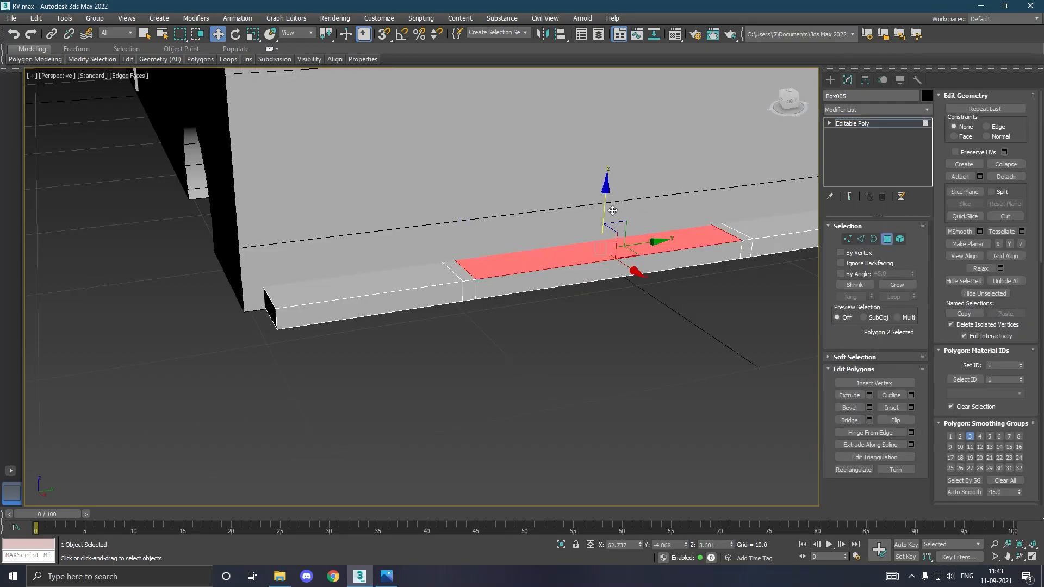
pyautogui.moveTo(611, 204); pyautogui.dragTo(617, 215)
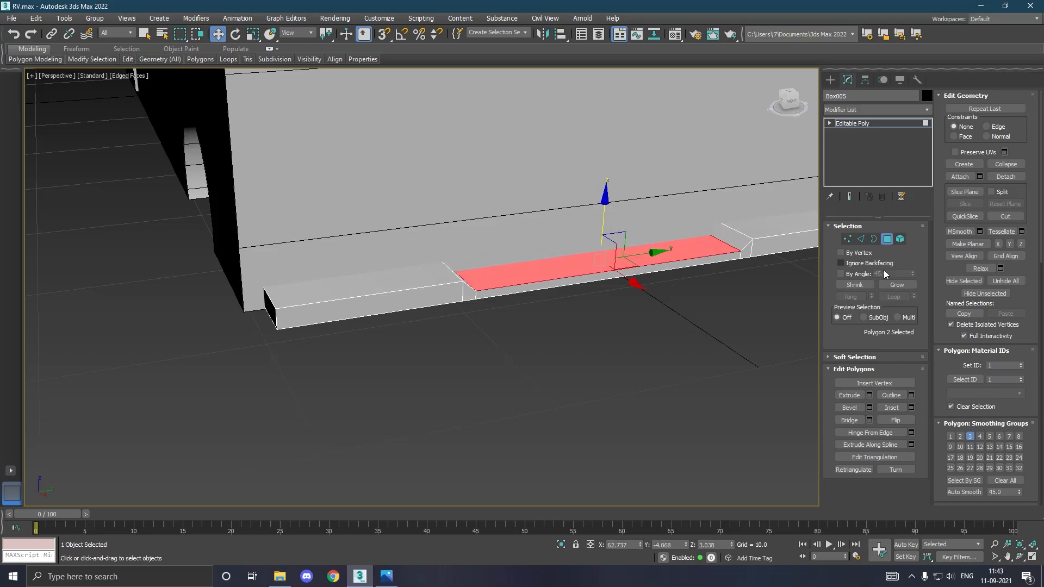
# Chamfer the top edges at both ends of the bumper by about 0.795 with 2 segments
pyautogui.click(860, 240)
pyautogui.click(277, 309)
pyautogui.keyDown('alt'); pyautogui.moveTo(209, 330); pyautogui.dragTo(595, 294, button='middle'); pyautogui.keyUp('alt')
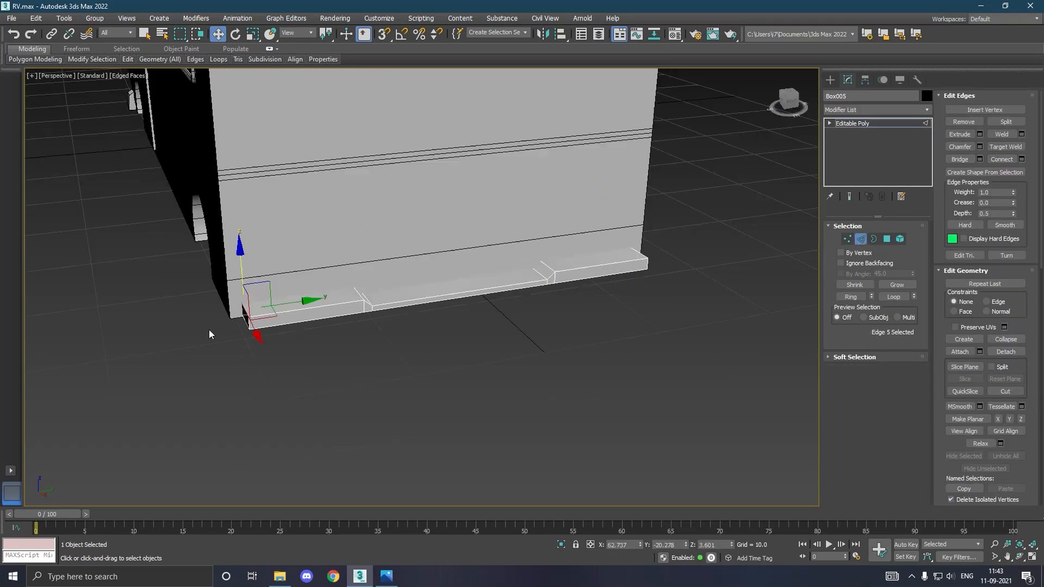
pyautogui.keyDown('ctrl'); pyautogui.click(644, 257); pyautogui.keyUp('ctrl')
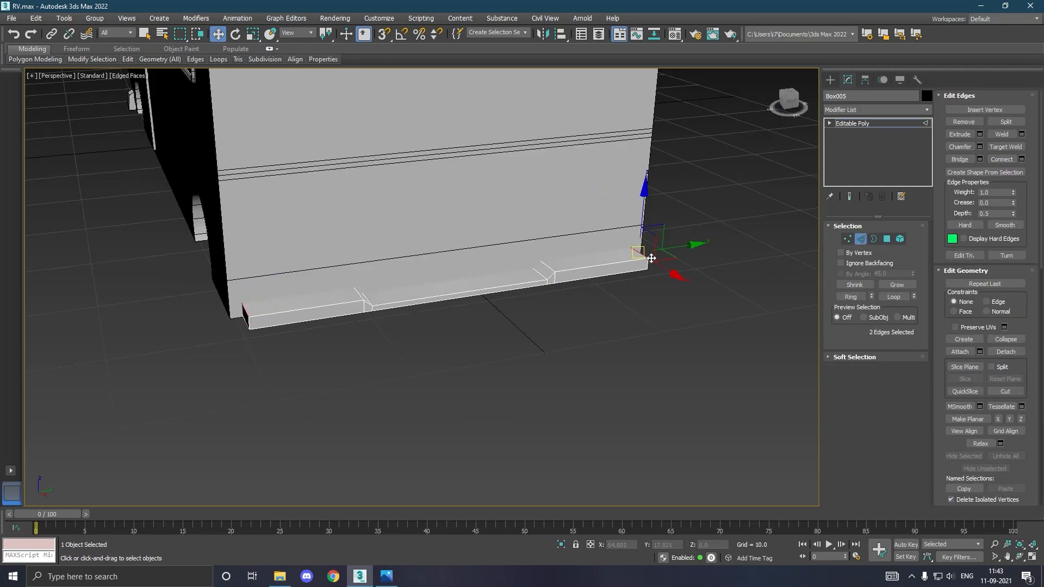
pyautogui.click(982, 145)
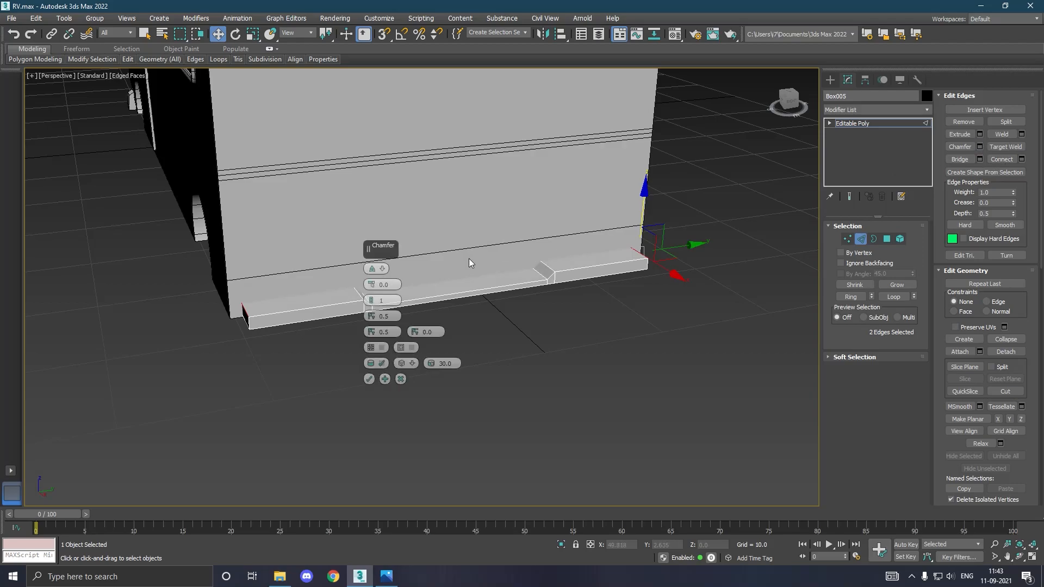
pyautogui.scroll(5, 269, 319)
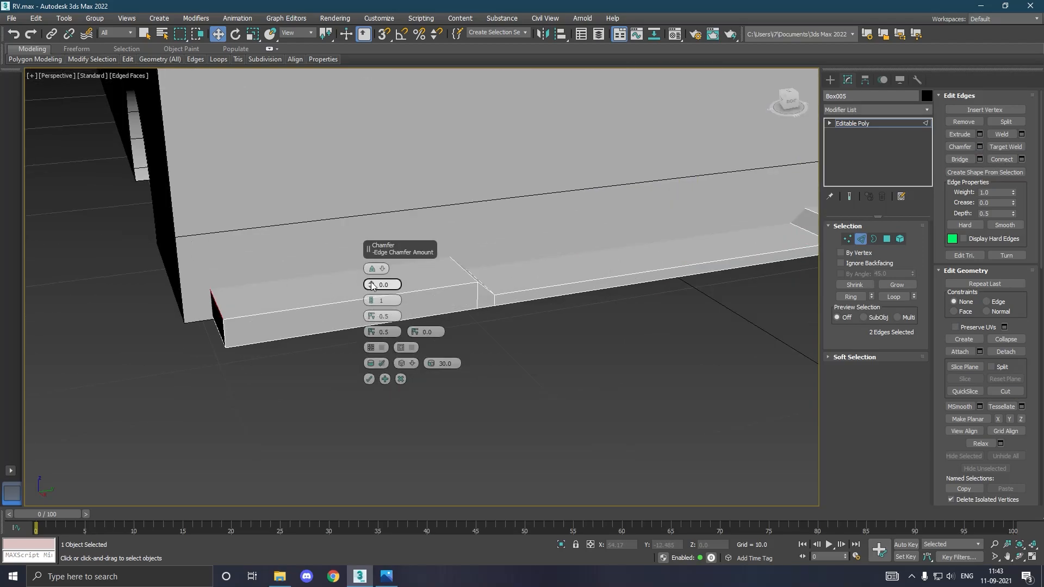
pyautogui.moveTo(370, 283); pyautogui.dragTo(373, 292)
pyautogui.click(371, 298)
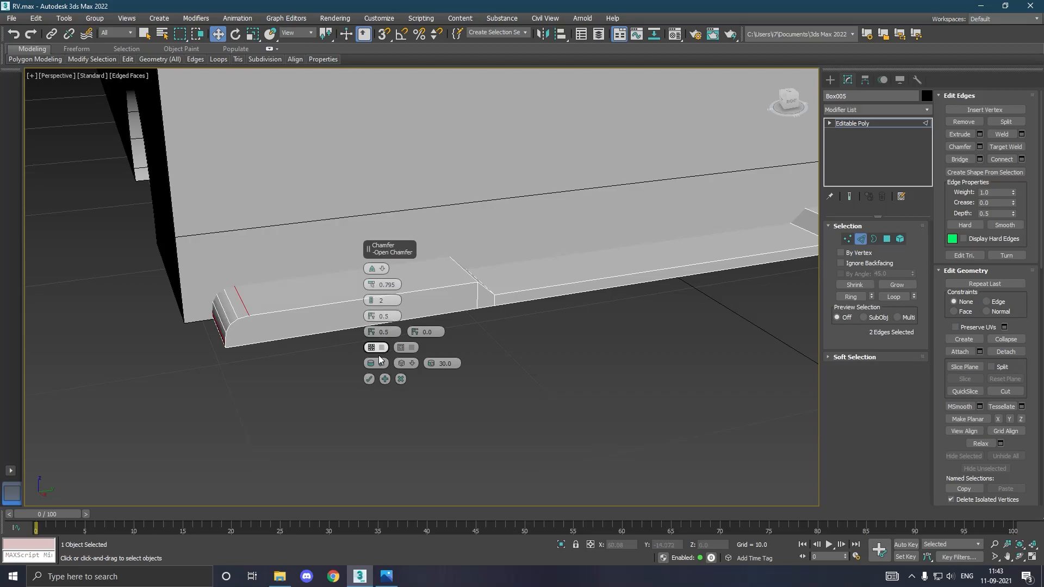
pyautogui.click(369, 379)
# Select the bumper's outer top edge run along its length together with the curved outline edges at the first rounded end
pyautogui.scroll(-5, 478, 367)
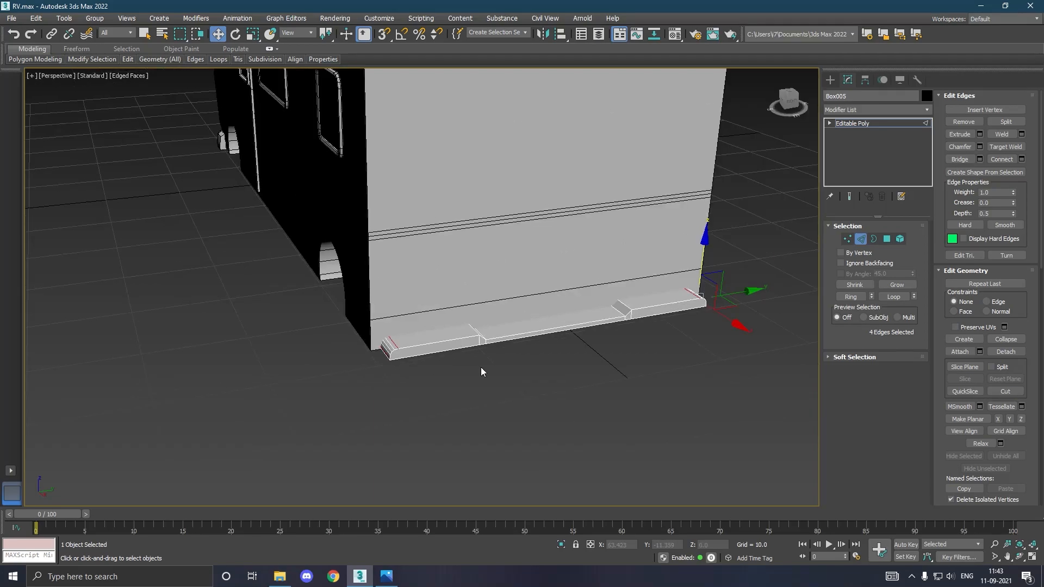
pyautogui.doubleClick(448, 348)
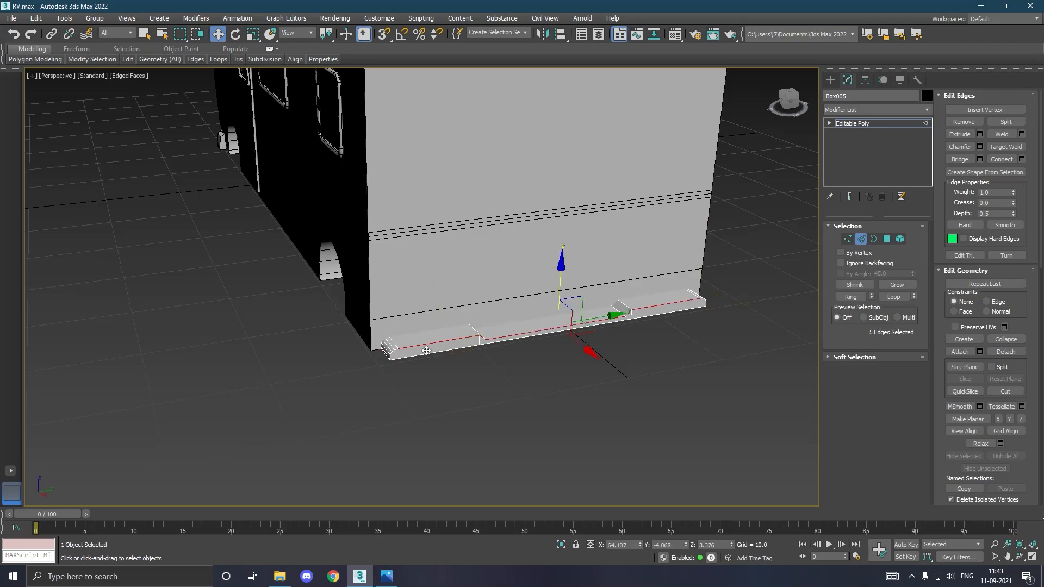
pyautogui.scroll(4, 416, 351)
pyautogui.scroll(3, 396, 358)
pyautogui.keyDown('ctrl'); pyautogui.click(381, 354); pyautogui.keyUp('ctrl')
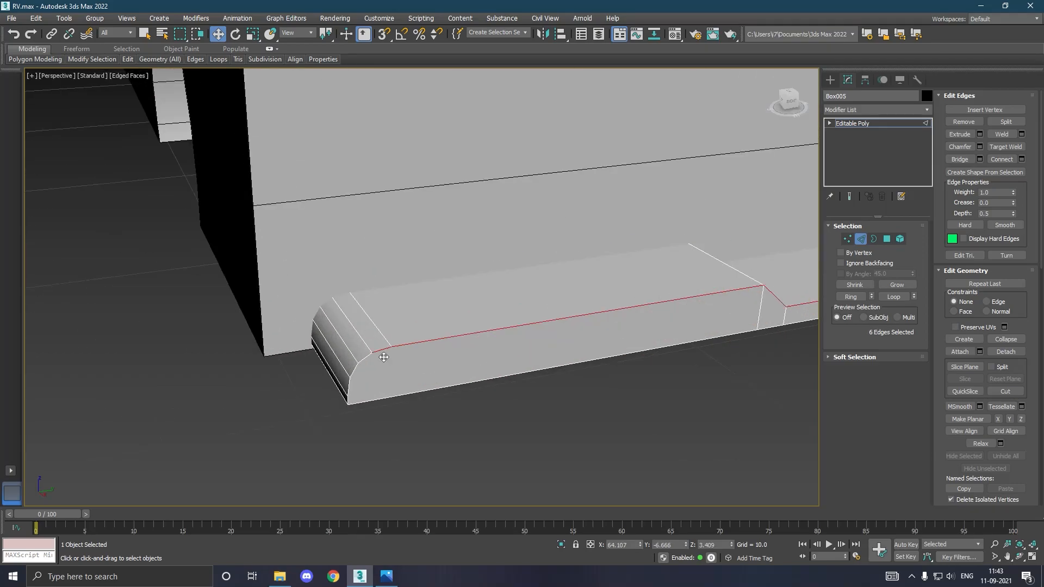
pyautogui.keyDown('ctrl'); pyautogui.click(350, 386); pyautogui.keyUp('ctrl')
pyautogui.keyDown('ctrl'); pyautogui.click(348, 400); pyautogui.keyUp('ctrl')
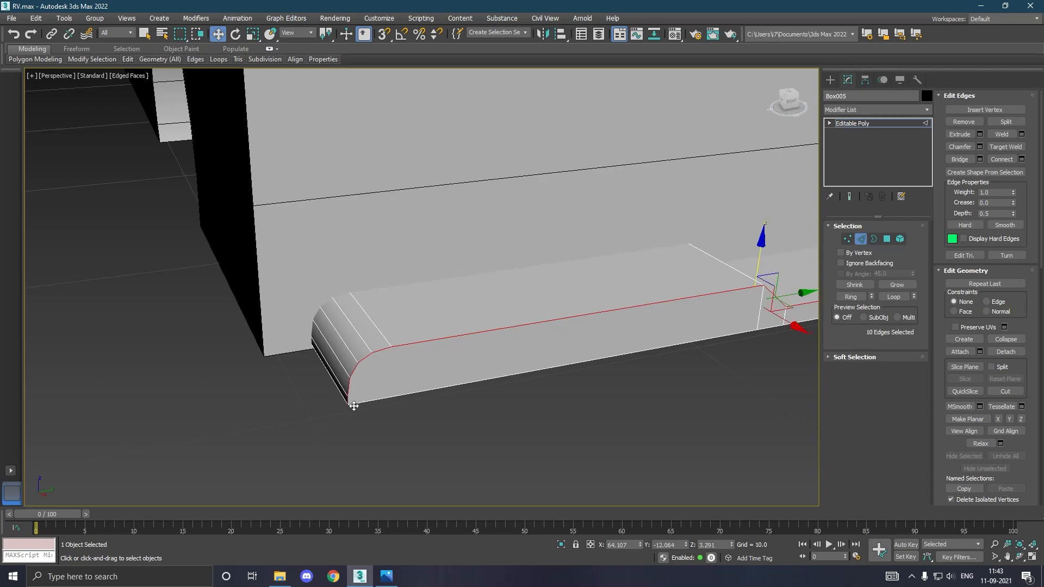
# Add the curved outline edges at the bumper's other end to the selection and chamfer them all by about 0.114 with 0 segments
pyautogui.scroll(-4, 286, 400)
pyautogui.keyDown('alt'); pyautogui.moveTo(743, 310); pyautogui.dragTo(534, 302, button='middle'); pyautogui.keyUp('alt')
pyautogui.scroll(4, 617, 447)
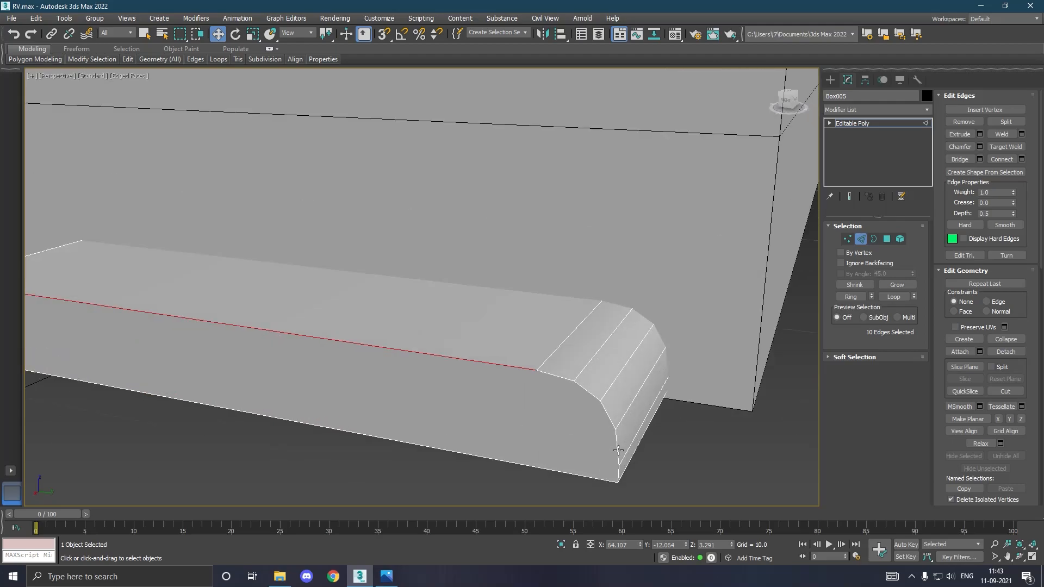
pyautogui.keyDown('ctrl'); pyautogui.click(623, 480); pyautogui.keyUp('ctrl')
pyautogui.keyDown('ctrl'); pyautogui.click(596, 408); pyautogui.keyUp('ctrl')
pyautogui.keyDown('ctrl'); pyautogui.click(592, 398); pyautogui.keyUp('ctrl')
pyautogui.keyDown('ctrl'); pyautogui.click(569, 385); pyautogui.keyUp('ctrl')
pyautogui.click(980, 147)
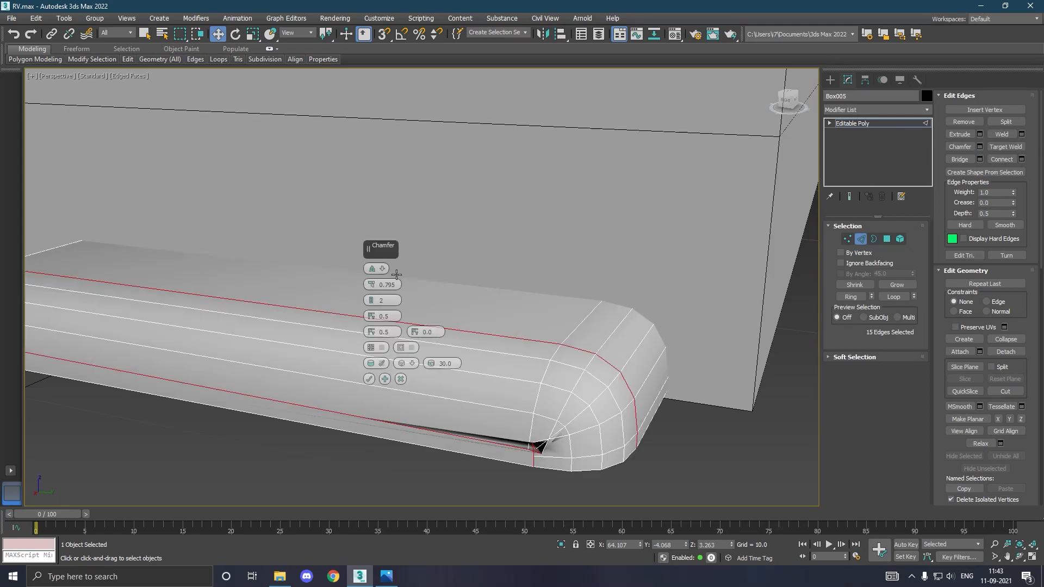
pyautogui.moveTo(374, 284); pyautogui.dragTo(382, 292)
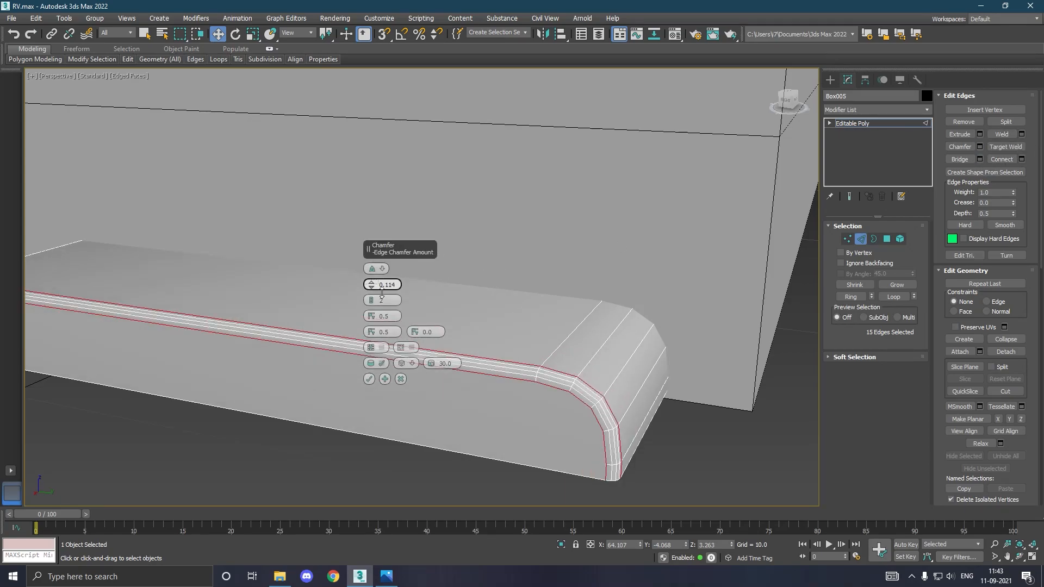
pyautogui.click(375, 301)
pyautogui.click(375, 302)
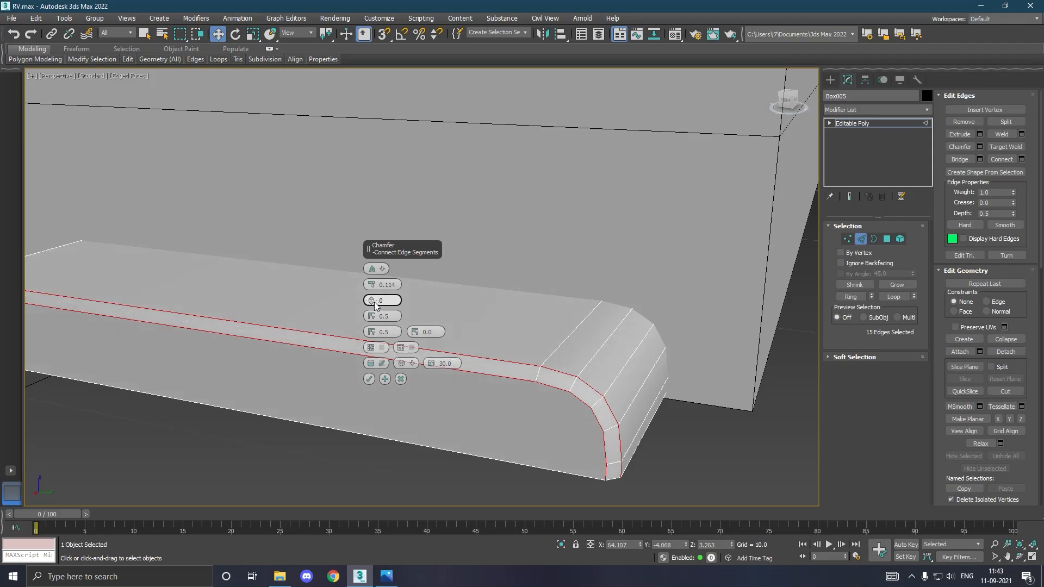
pyautogui.click(370, 380)
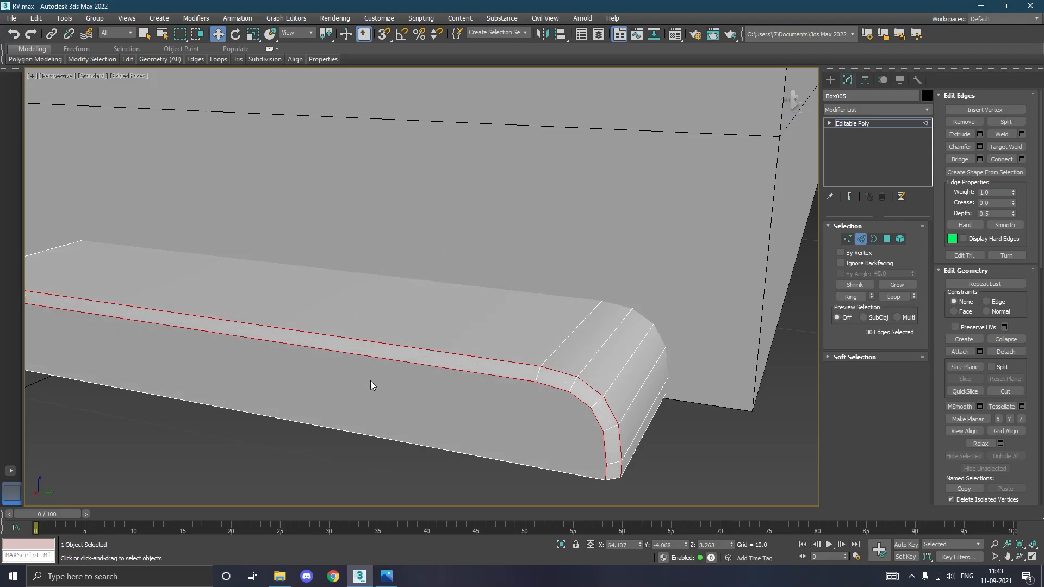
# Leave edge editing on the rear bumper and deselect it
pyautogui.scroll(-5, 658, 317)
pyautogui.scroll(-5, 658, 317)
pyautogui.keyDown('alt'); pyautogui.moveTo(690, 313); pyautogui.dragTo(690, 324, button='middle'); pyautogui.keyUp('alt')
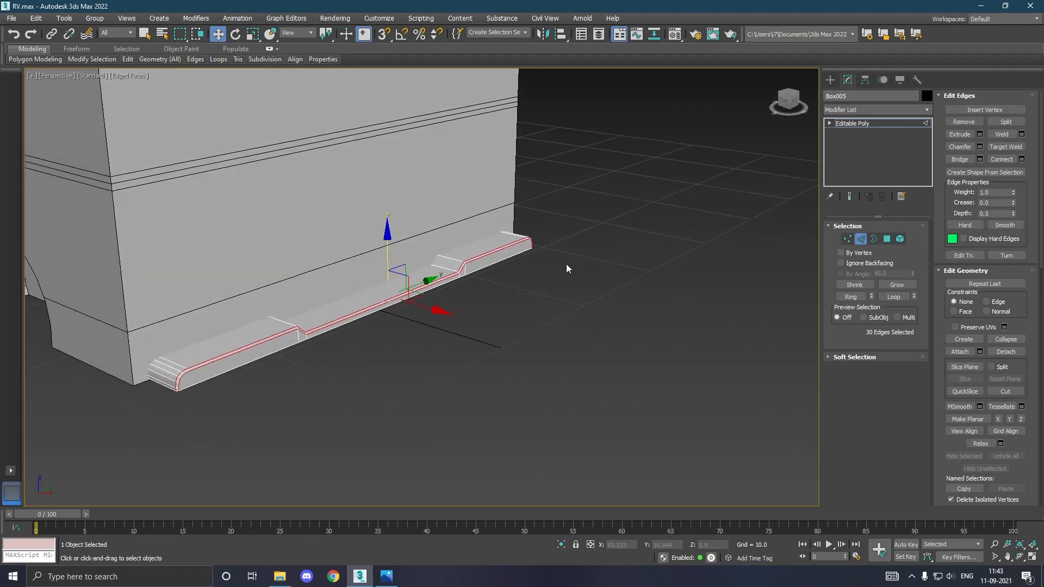
pyautogui.click(843, 124)
pyautogui.click(660, 219)
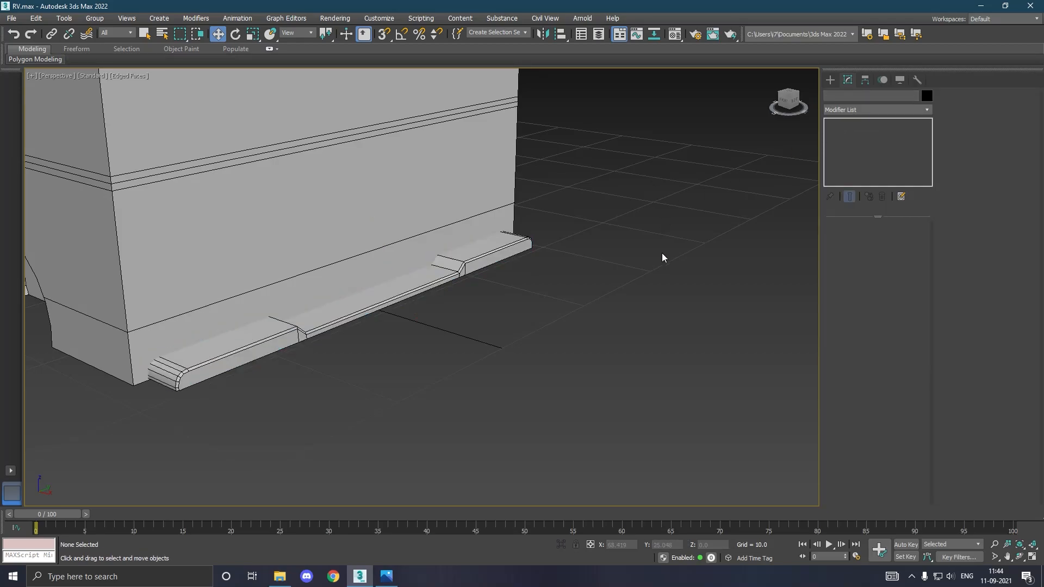
# In the Front view, draw a cylinder about 4.43 in radius and 0.34 high inside the front wheel arch
pyautogui.scroll(-4, 661, 253)
pyautogui.scroll(-4, 661, 252)
pyautogui.moveTo(614, 259)
pyautogui.keyDown('alt'); pyautogui.mouseDown(button='middle')
pyautogui.moveTo(673, 261)
pyautogui.moveTo(628, 272)
pyautogui.mouseUp(button='middle'); pyautogui.keyUp('alt')
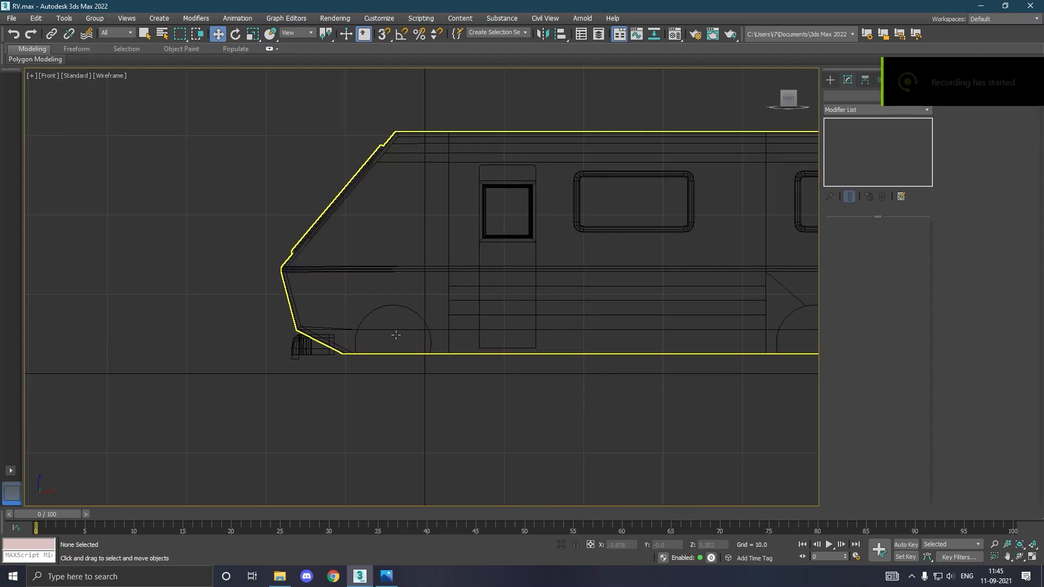
pyautogui.click(831, 80)
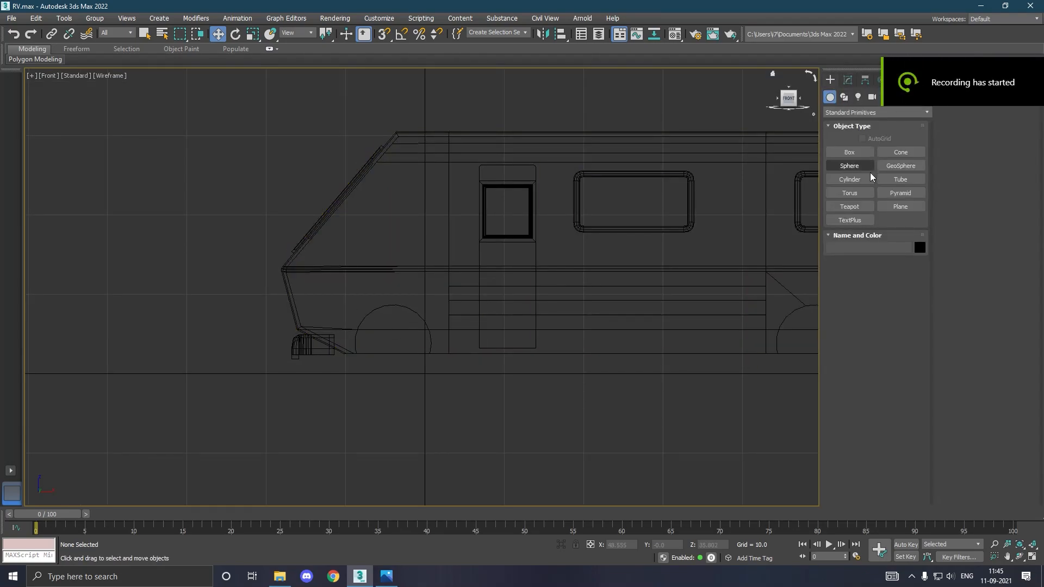
pyautogui.click(859, 183)
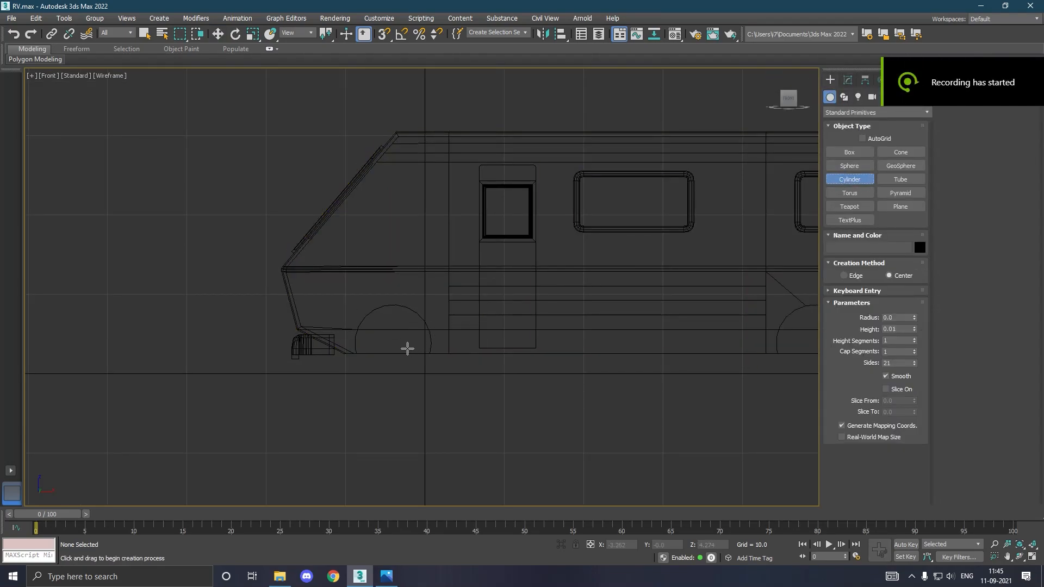
pyautogui.scroll(2, 402, 349)
pyautogui.moveTo(391, 337); pyautogui.dragTo(447, 361)
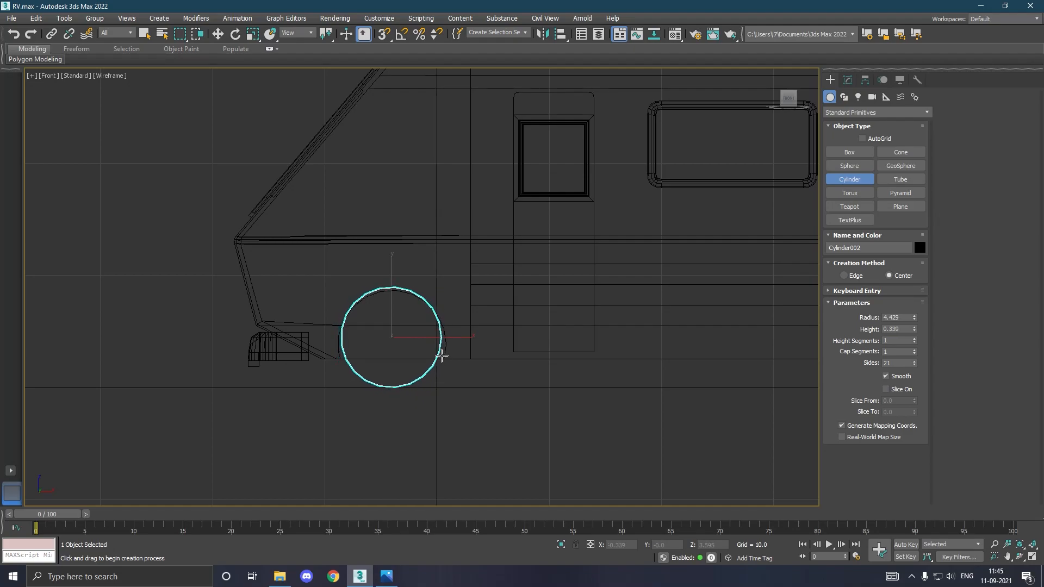
# Move the cylinder to about X -4.02 and Z 3.85 so it sits centred within the front wheel arch
pyautogui.press('w')
pyautogui.moveTo(446, 342); pyautogui.dragTo(447, 342)
pyautogui.moveTo(395, 293)
pyautogui.mouseDown()
pyautogui.moveTo(395, 303)
pyautogui.moveTo(395, 294)
pyautogui.mouseUp()
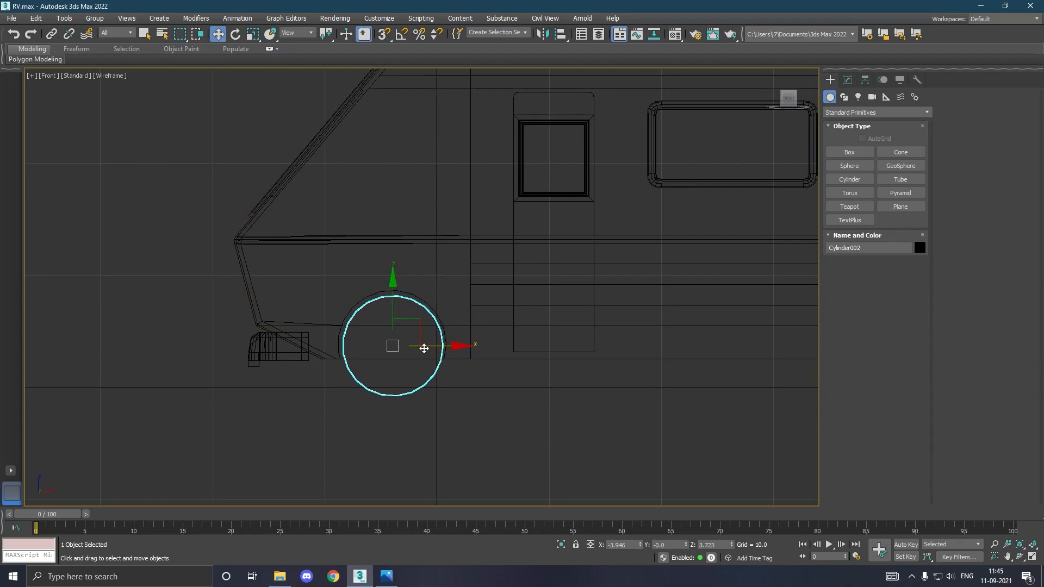
pyautogui.scroll(3, 424, 348)
pyautogui.moveTo(435, 354); pyautogui.dragTo(435, 355)
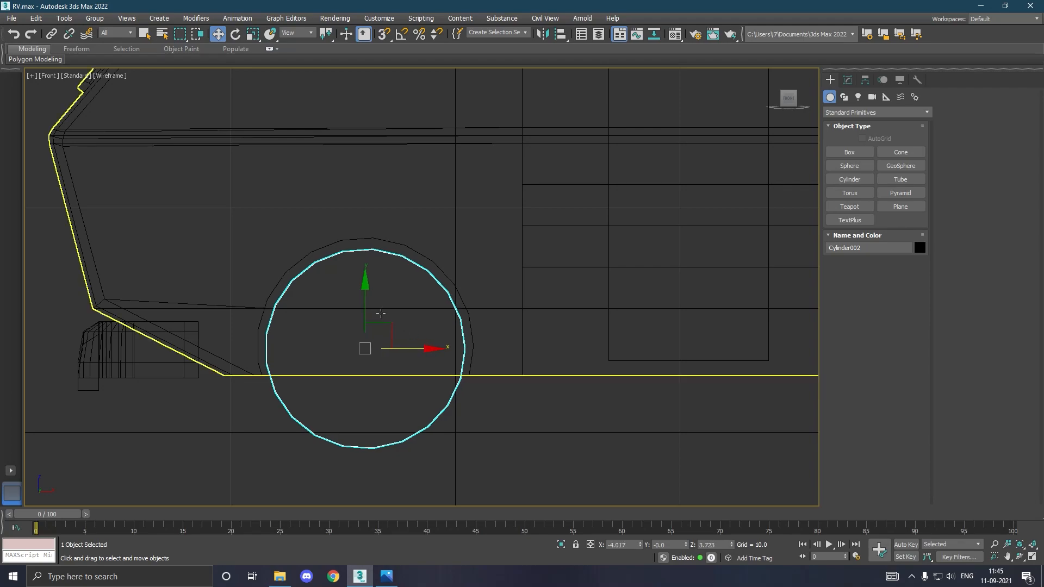
pyautogui.moveTo(369, 309); pyautogui.dragTo(370, 307)
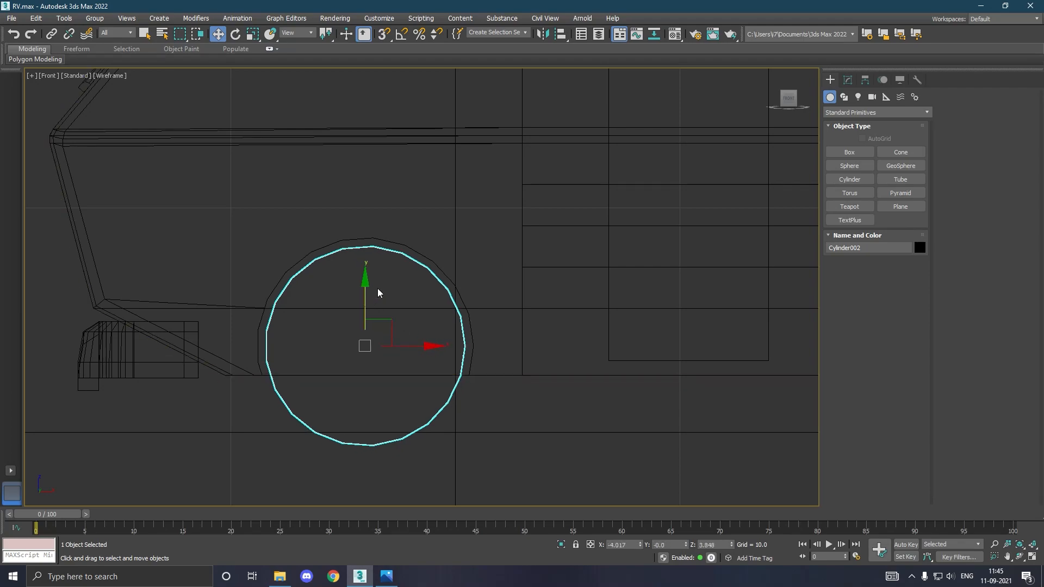
# In the Perspective view, move the wheel cylinder outward to about Y -20.3, in front of the front wheel arch
pyautogui.press('p')
pyautogui.click(675, 34)
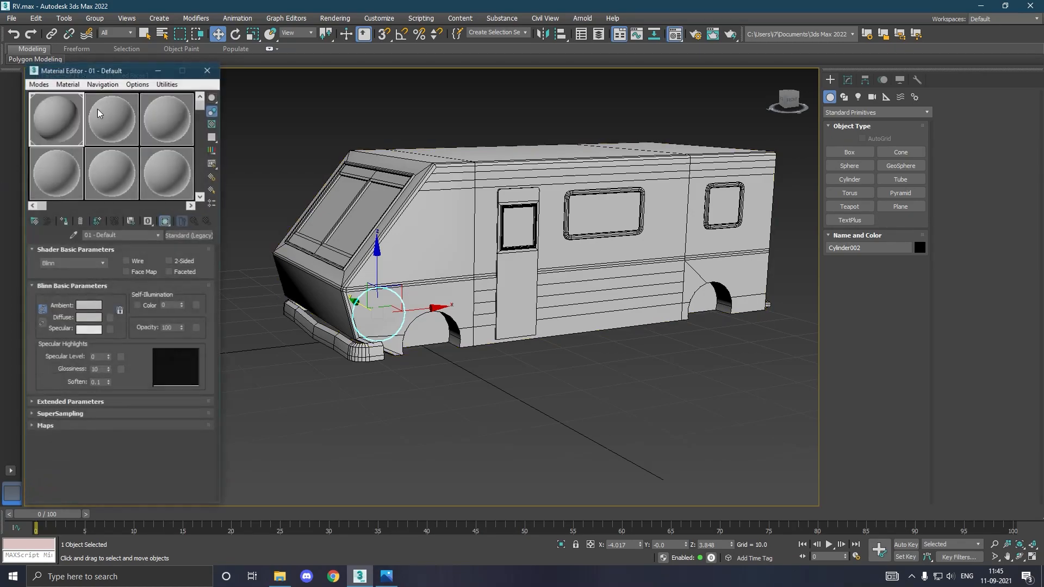
pyautogui.press('m')
pyautogui.moveTo(366, 308); pyautogui.dragTo(418, 334)
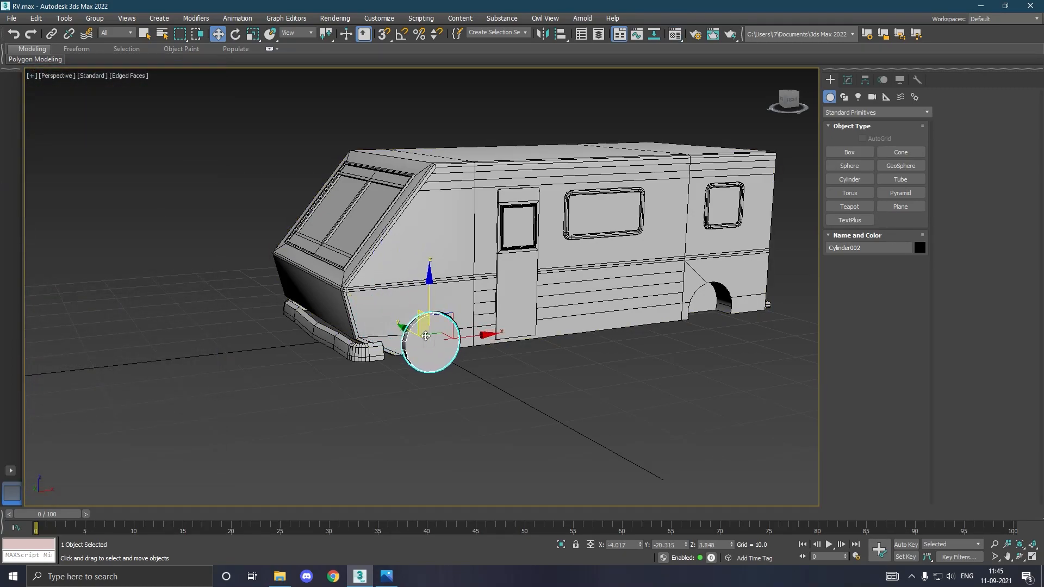
pyautogui.keyDown('alt'); pyautogui.moveTo(411, 336); pyautogui.dragTo(436, 325, button='middle'); pyautogui.keyUp('alt')
pyautogui.scroll(6, 425, 360)
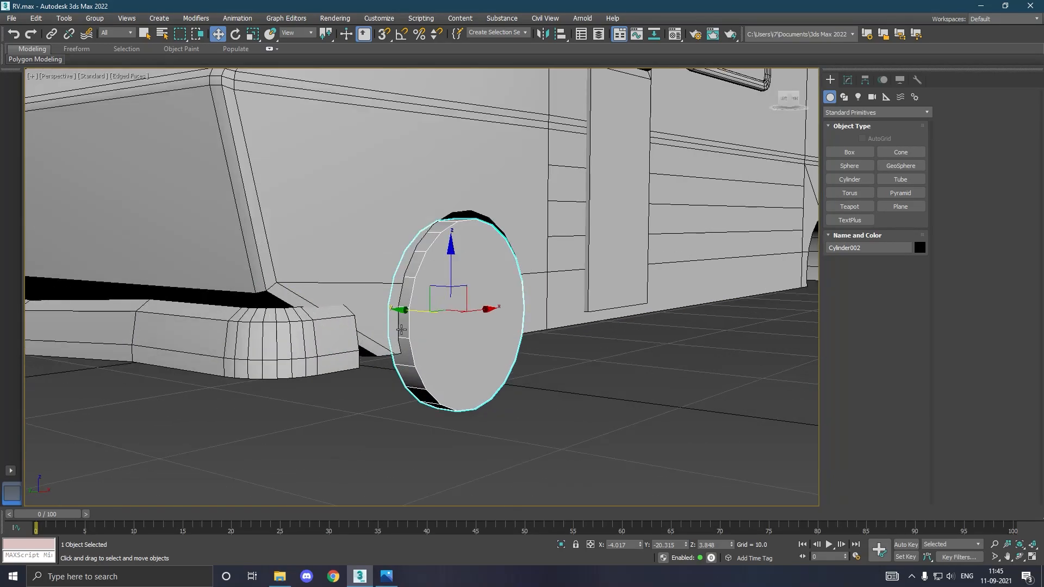
# Increase the cylinder's height to about 2.675 and move it inward to about Y -17.68, into the wheel arch
pyautogui.click(847, 81)
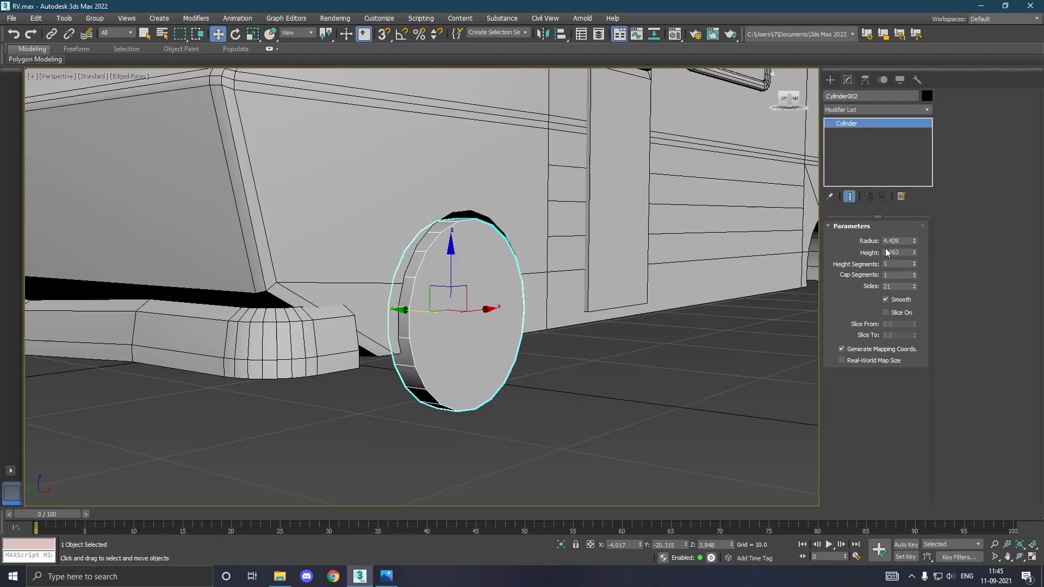
pyautogui.moveTo(914, 254); pyautogui.dragTo(918, 206)
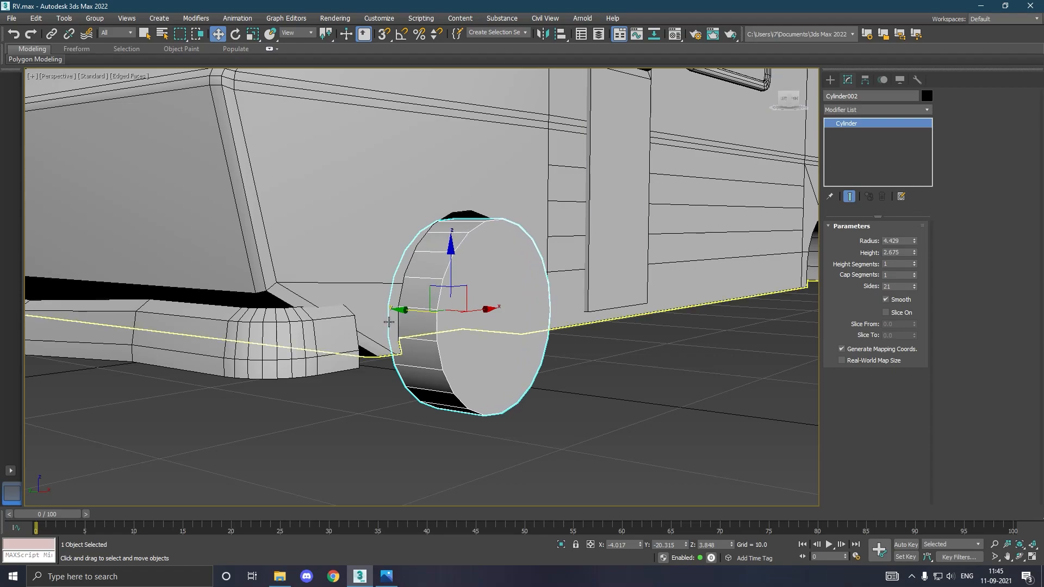
pyautogui.keyDown('alt'); pyautogui.moveTo(436, 331); pyautogui.dragTo(420, 352, button='middle'); pyautogui.keyUp('alt')
pyautogui.moveTo(416, 347); pyautogui.dragTo(369, 356)
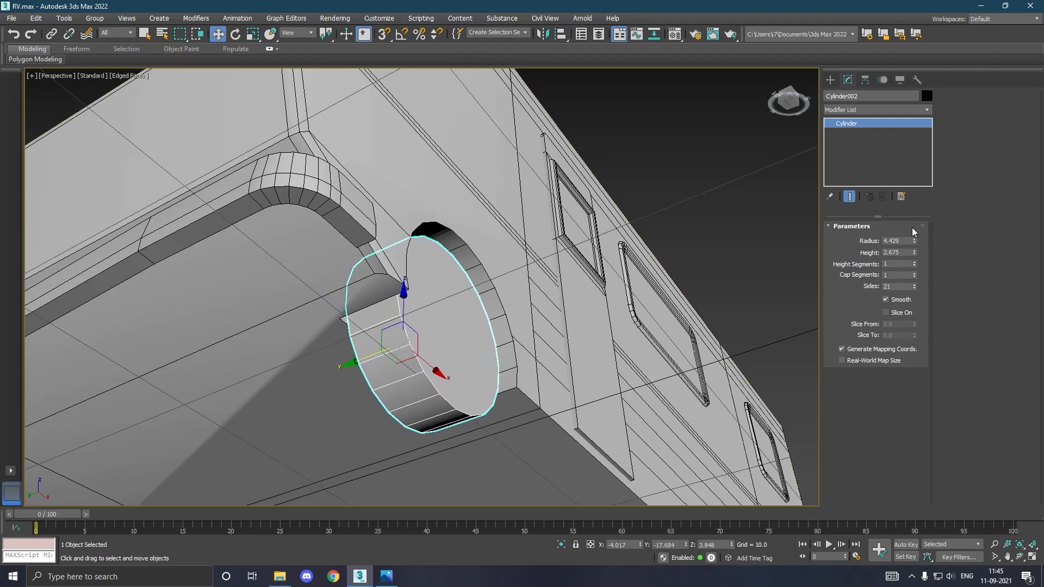
pyautogui.moveTo(915, 253); pyautogui.dragTo(914, 249)
# Set the wheel cylinder to 24 sides and convert it to an Editable Poly
pyautogui.moveTo(569, 246)
pyautogui.keyDown('alt'); pyautogui.mouseDown(button='middle')
pyautogui.moveTo(643, 222)
pyautogui.moveTo(575, 267)
pyautogui.moveTo(585, 263)
pyautogui.moveTo(560, 262)
pyautogui.mouseUp(button='middle'); pyautogui.keyUp('alt')
pyautogui.click(915, 284)
pyautogui.click(915, 285)
pyautogui.click(915, 284)
pyautogui.rightClick(880, 156)
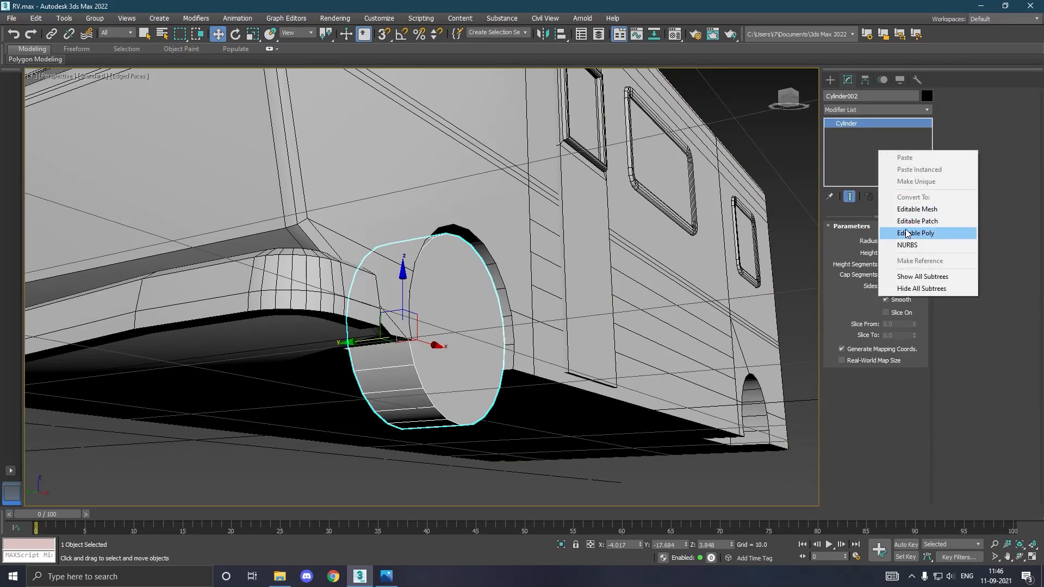
pyautogui.click(864, 231)
# Select the wheel's outer cap polygon and inset it by 1.0
pyautogui.keyDown('alt'); pyautogui.moveTo(546, 292); pyautogui.dragTo(454, 318, button='middle'); pyautogui.keyUp('alt')
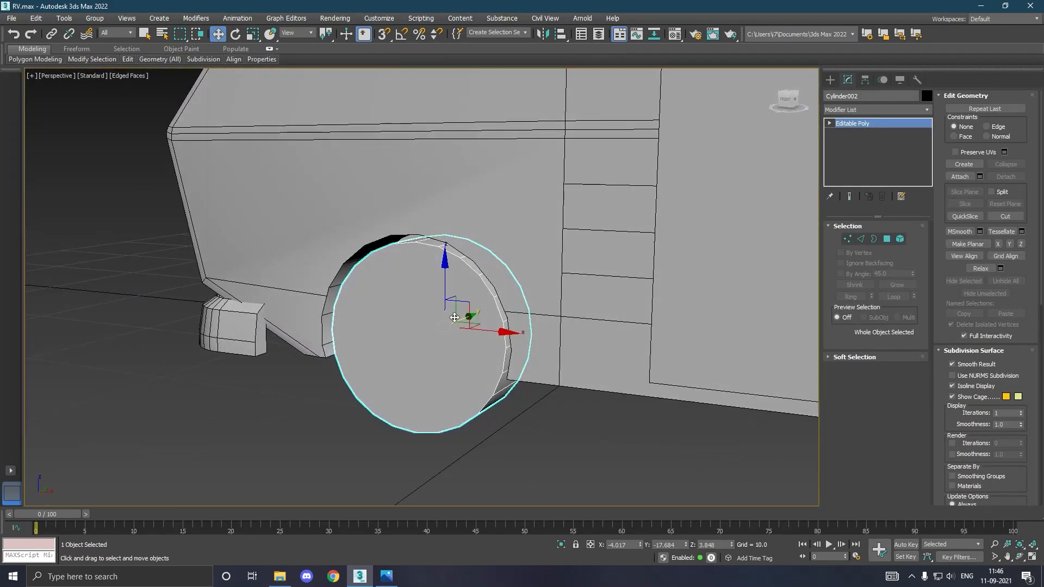
pyautogui.click(887, 238)
pyautogui.click(451, 325)
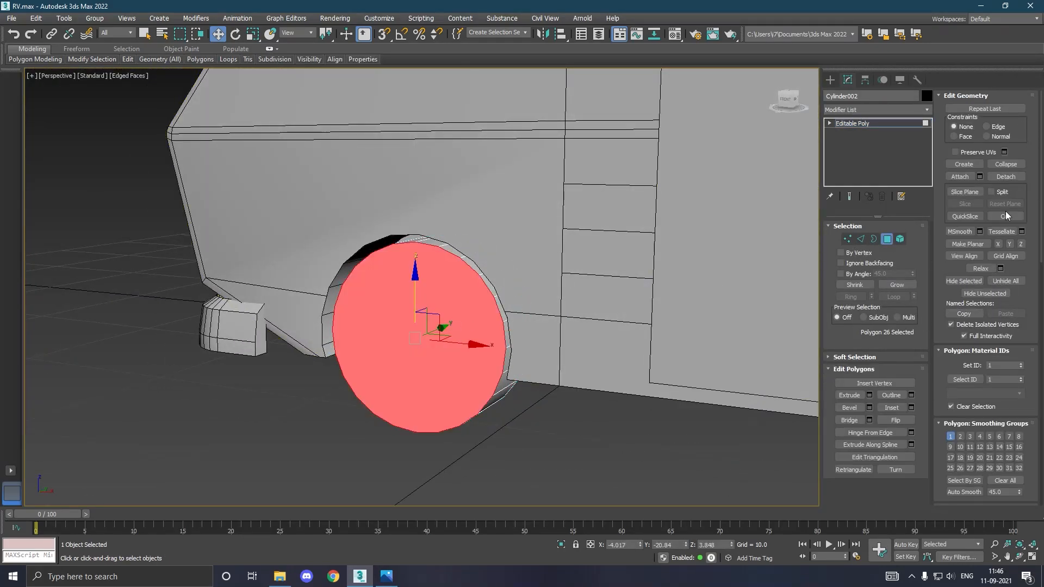
pyautogui.click(912, 408)
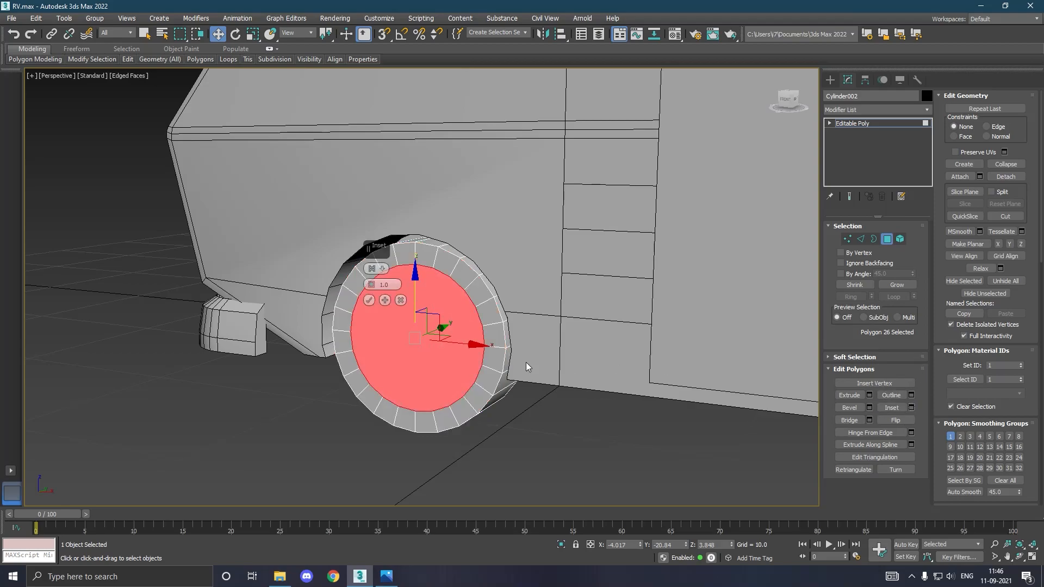
pyautogui.scroll(2, 412, 345)
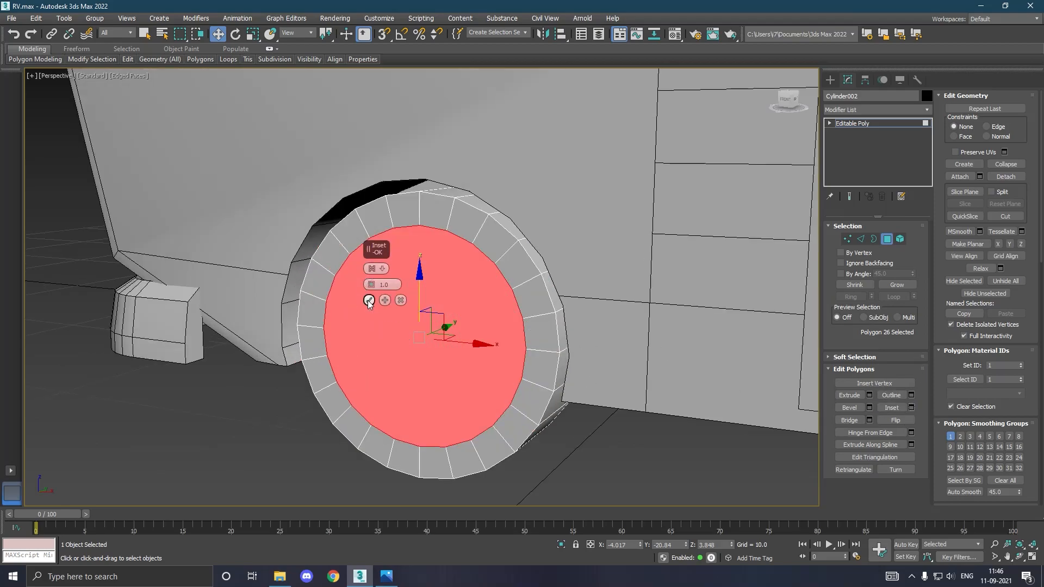
pyautogui.click(369, 300)
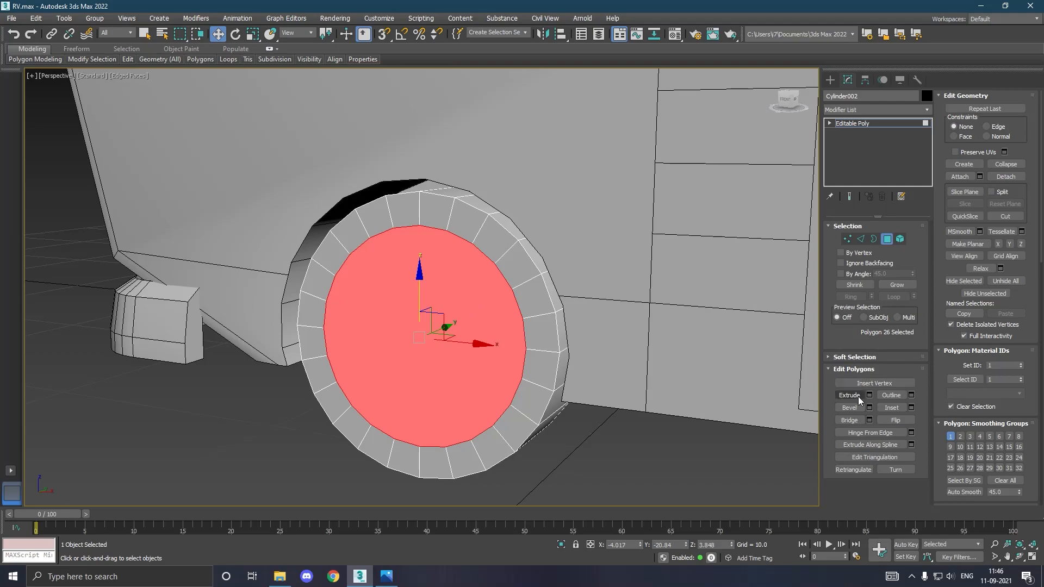
# Reselect the inset cap polygon and extrude it inward by about -1.129 to recess the wheel's centre
pyautogui.press('2')
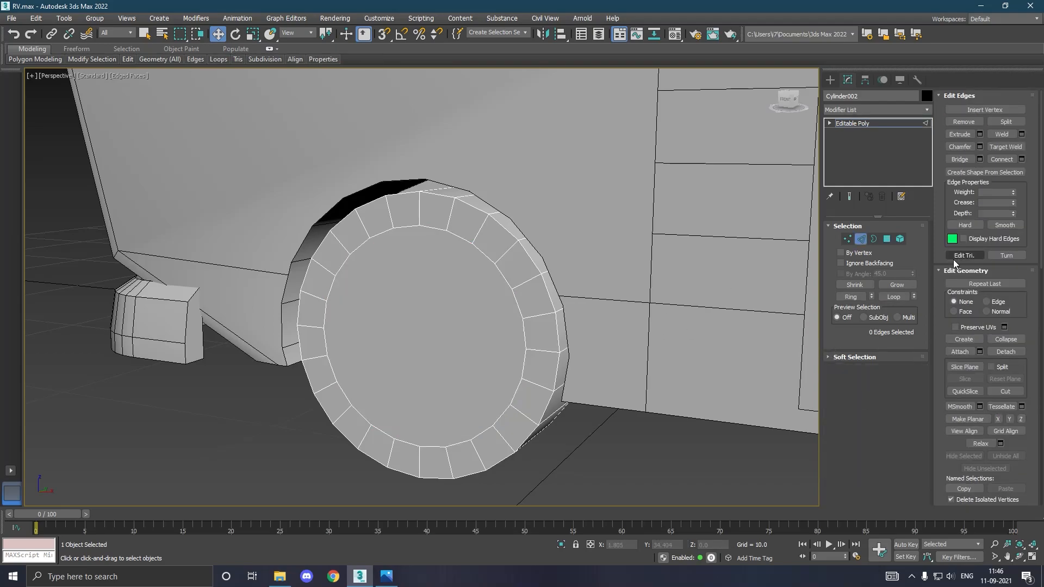
pyautogui.click(887, 239)
pyautogui.click(414, 343)
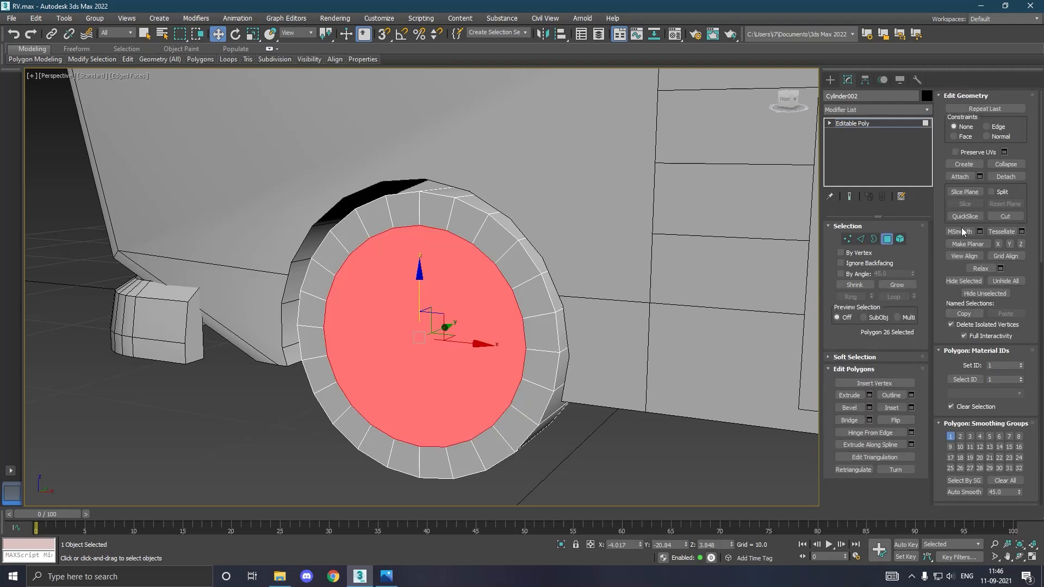
pyautogui.click(869, 395)
pyautogui.moveTo(371, 284); pyautogui.dragTo(400, 340)
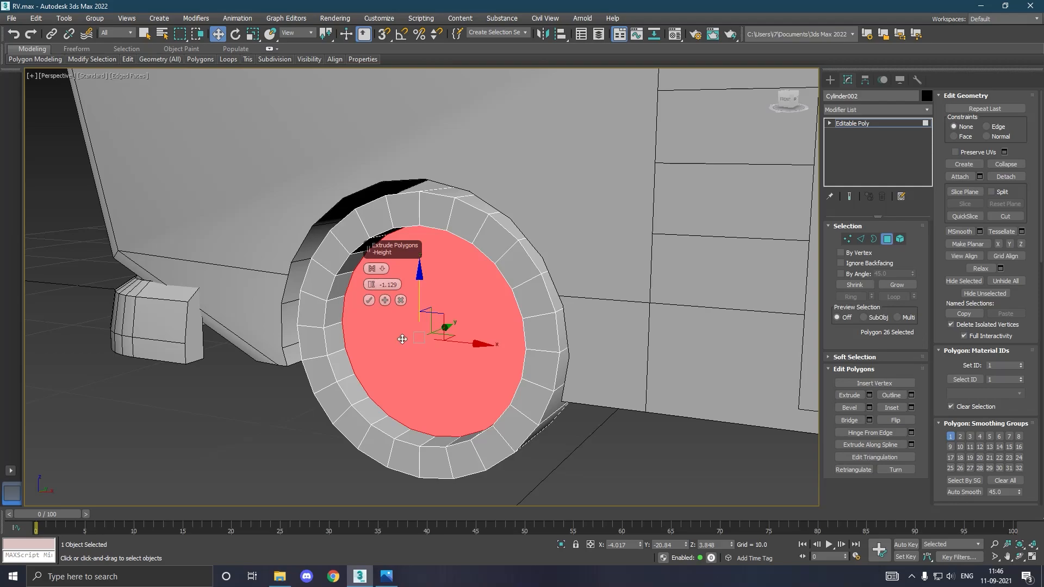
pyautogui.click(368, 300)
# Inset the recessed polygon by 1.0 and pull the new inner polygon outward to about Y -20.87
pyautogui.keyDown('alt'); pyautogui.moveTo(381, 306); pyautogui.dragTo(461, 344, button='middle'); pyautogui.keyUp('alt')
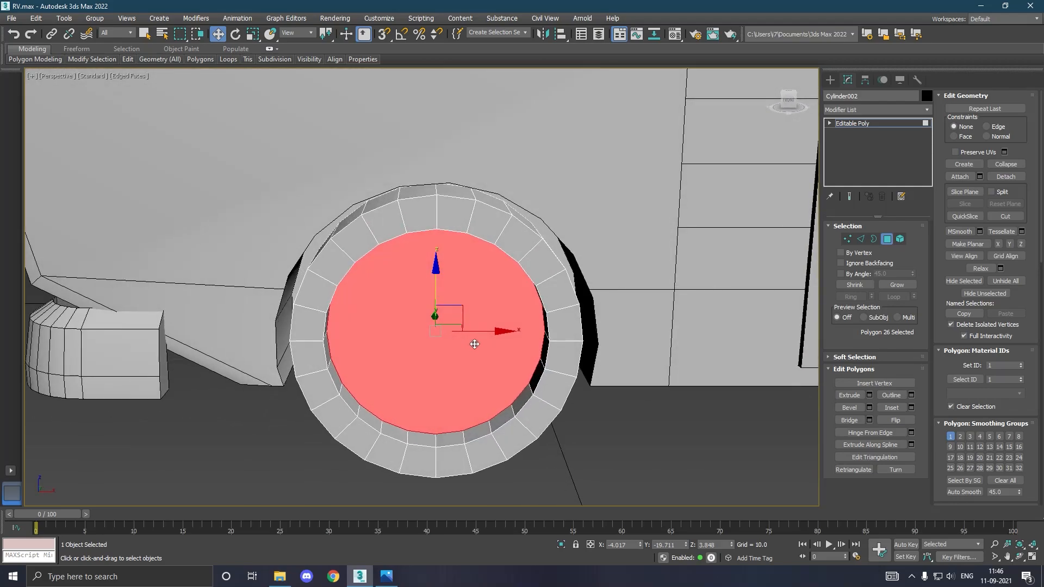
pyautogui.click(911, 408)
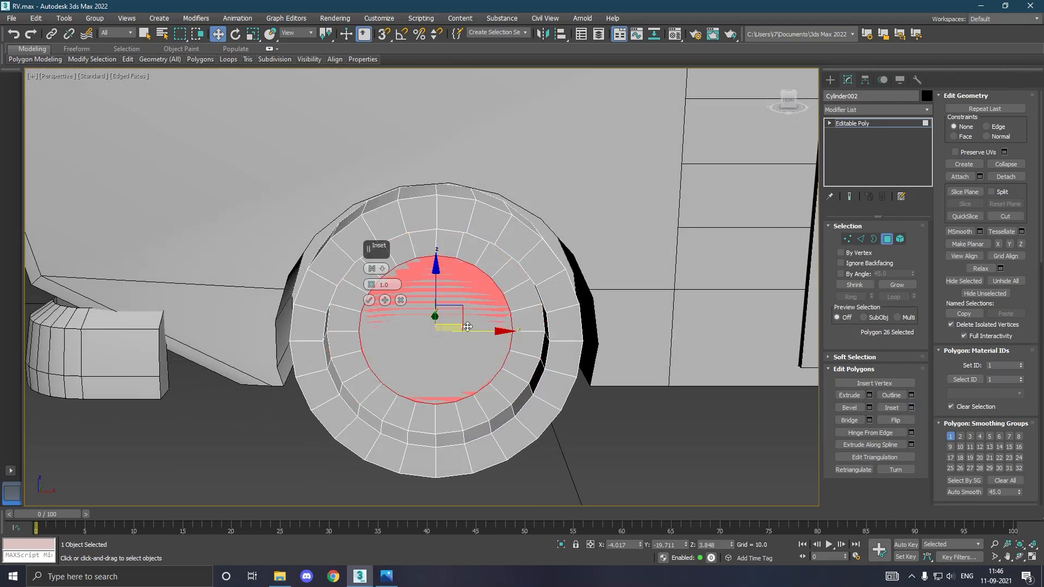
pyautogui.click(369, 301)
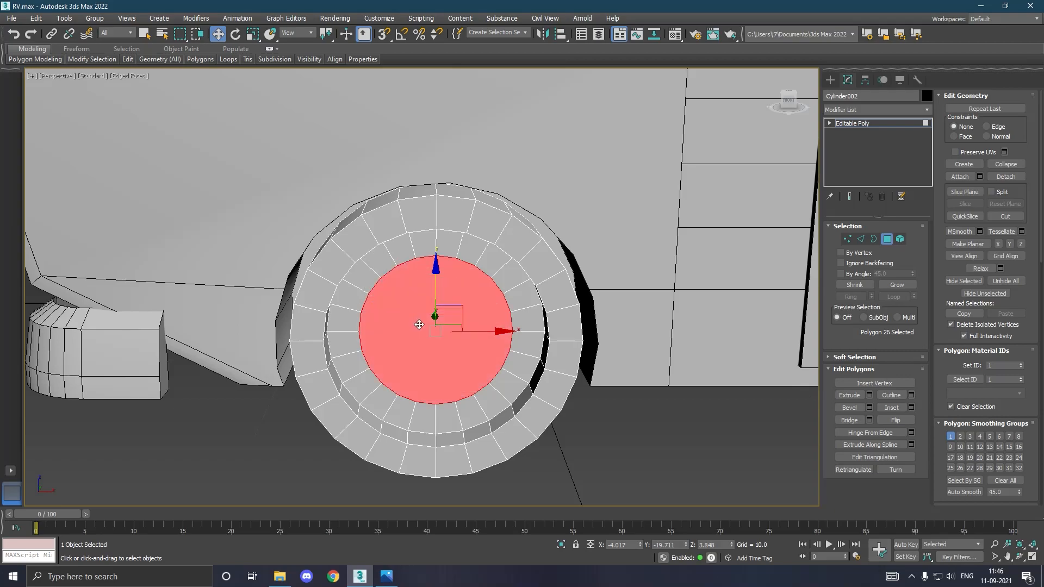
pyautogui.keyDown('alt'); pyautogui.moveTo(429, 311); pyautogui.dragTo(432, 325, button='middle'); pyautogui.keyUp('alt')
pyautogui.moveTo(432, 325); pyautogui.dragTo(453, 333)
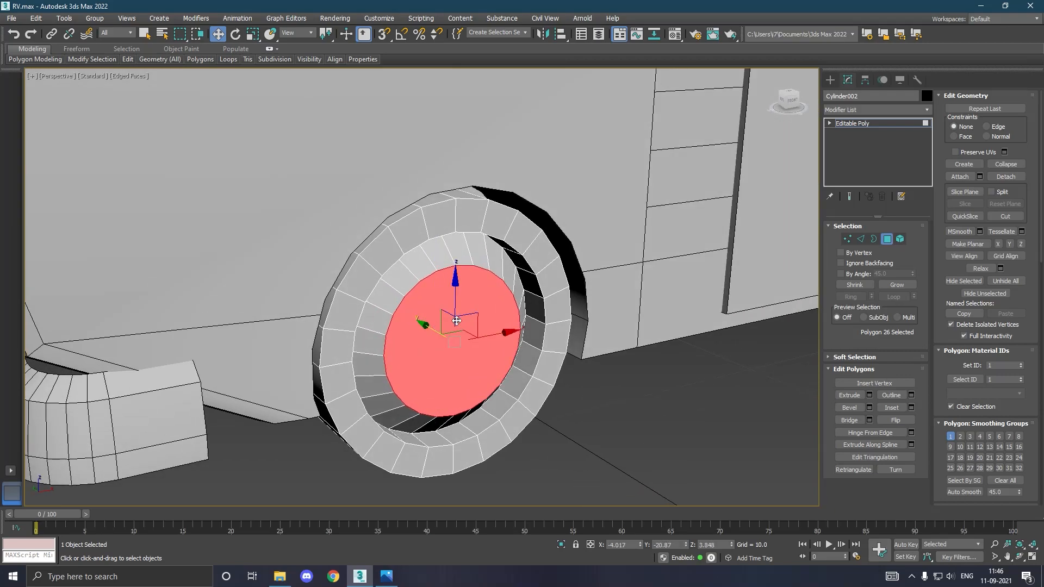
# Convert the raised hub polygon's selection to its border edges and chamfer them into a rounded dome
pyautogui.keyDown('ctrl'); pyautogui.click(862, 240); pyautogui.keyUp('ctrl')
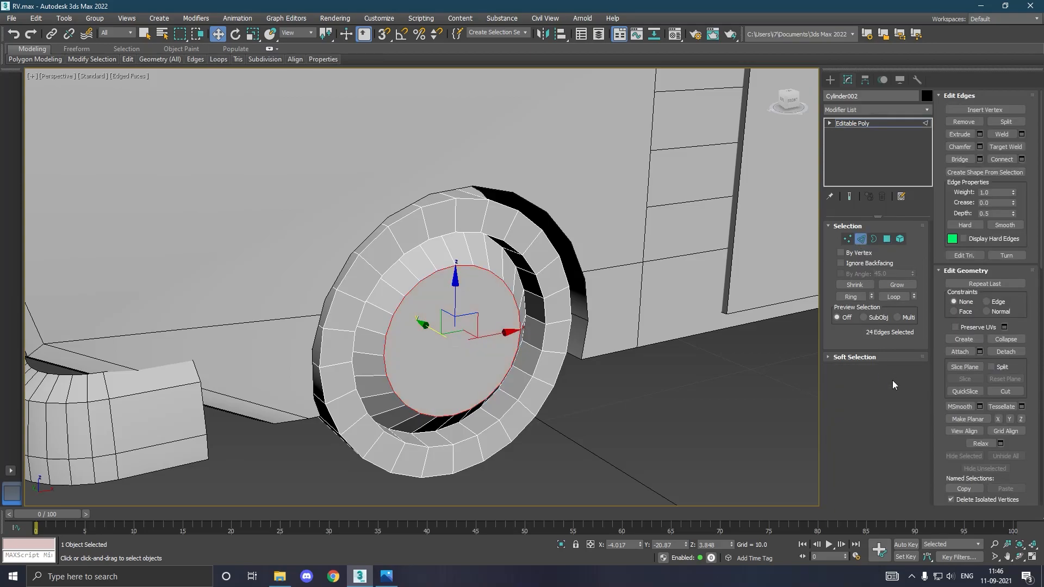
pyautogui.click(980, 146)
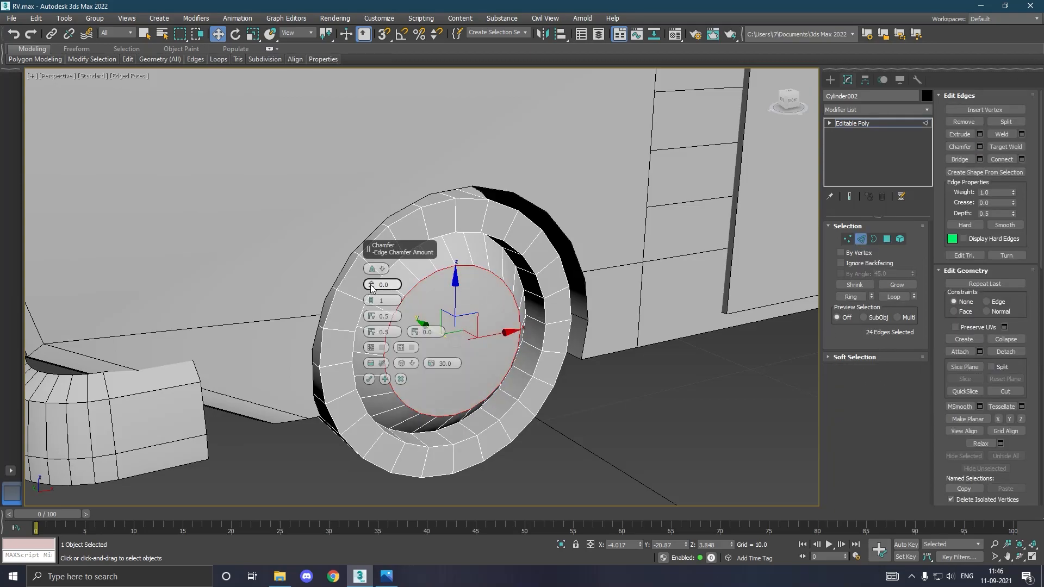
pyautogui.moveTo(371, 284); pyautogui.dragTo(373, 287)
pyautogui.click(370, 380)
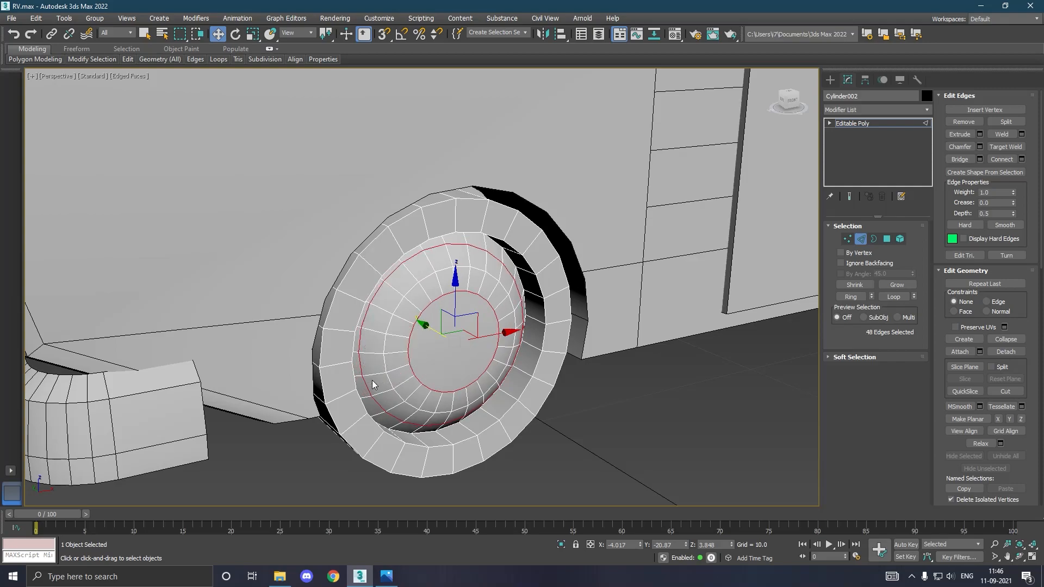
pyautogui.doubleClick(381, 426)
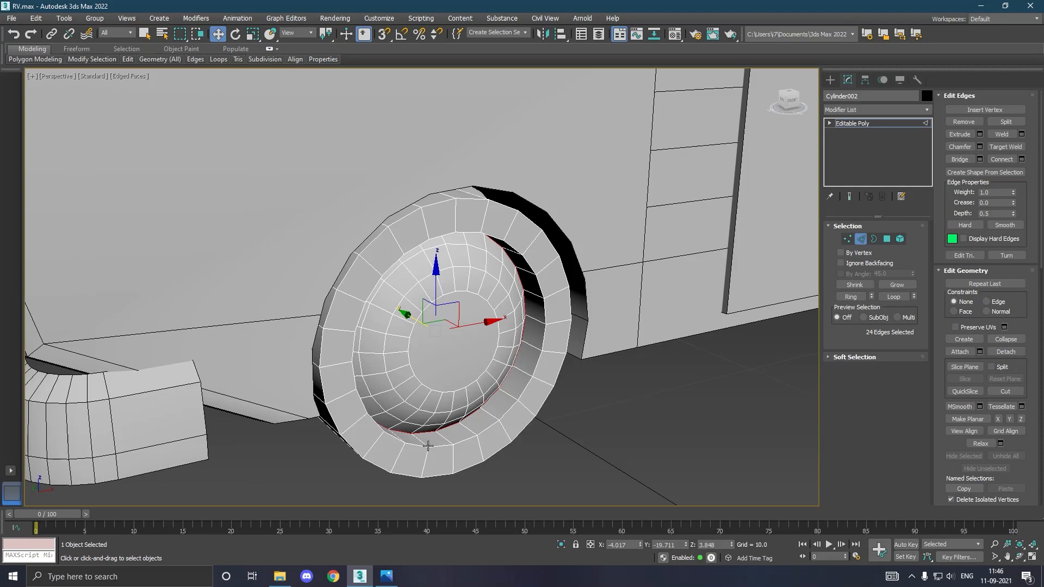
pyautogui.doubleClick(358, 452)
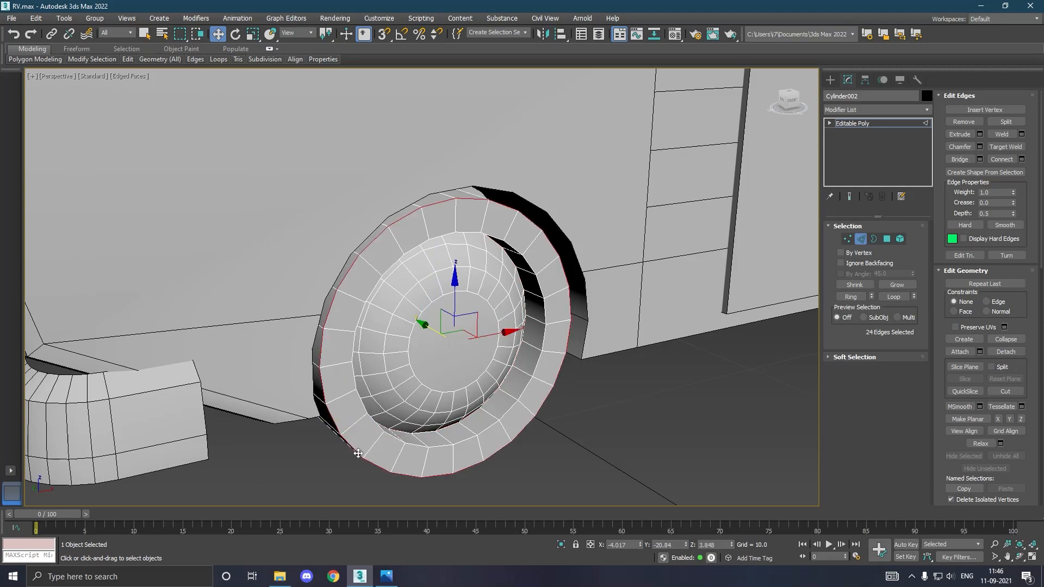
pyautogui.keyDown('ctrl'); pyautogui.doubleClick(397, 437); pyautogui.keyUp('ctrl')
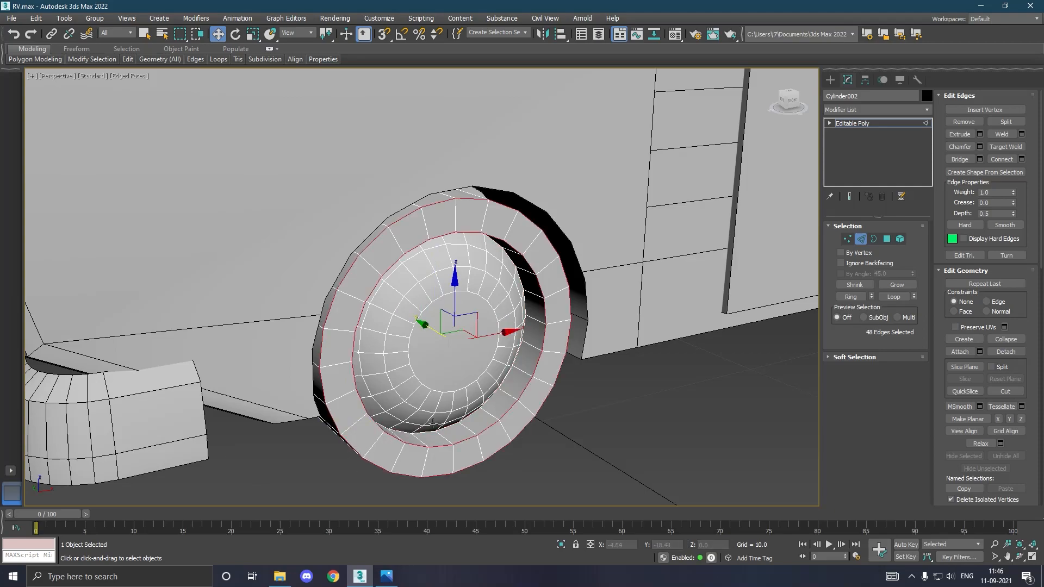
pyautogui.click(980, 146)
pyautogui.keyDown('alt'); pyautogui.moveTo(518, 264); pyautogui.dragTo(531, 231, button='middle'); pyautogui.keyUp('alt')
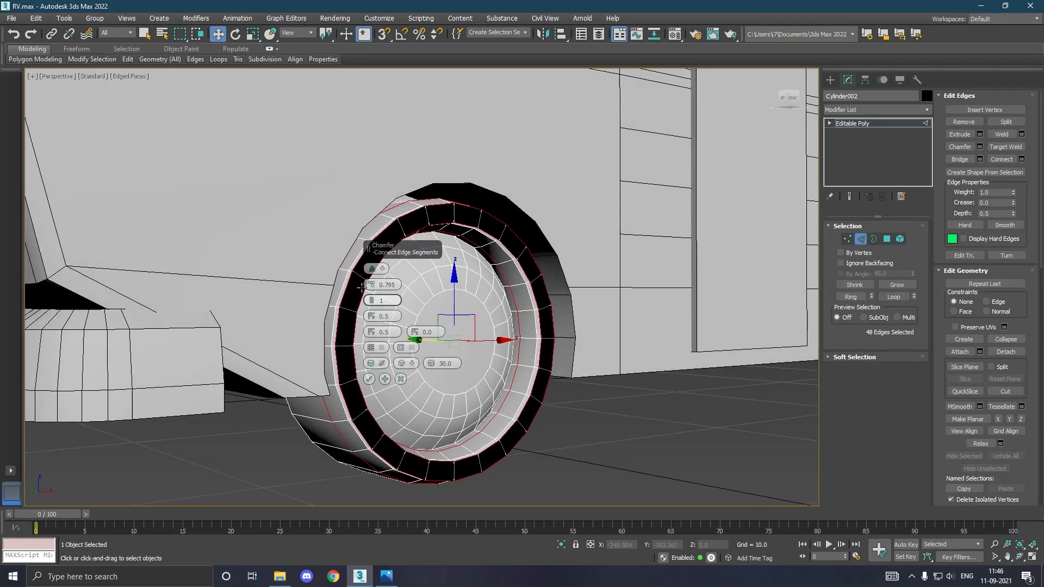
pyautogui.moveTo(368, 287)
pyautogui.mouseDown()
pyautogui.moveTo(370, 279)
pyautogui.moveTo(377, 293)
pyautogui.mouseUp()
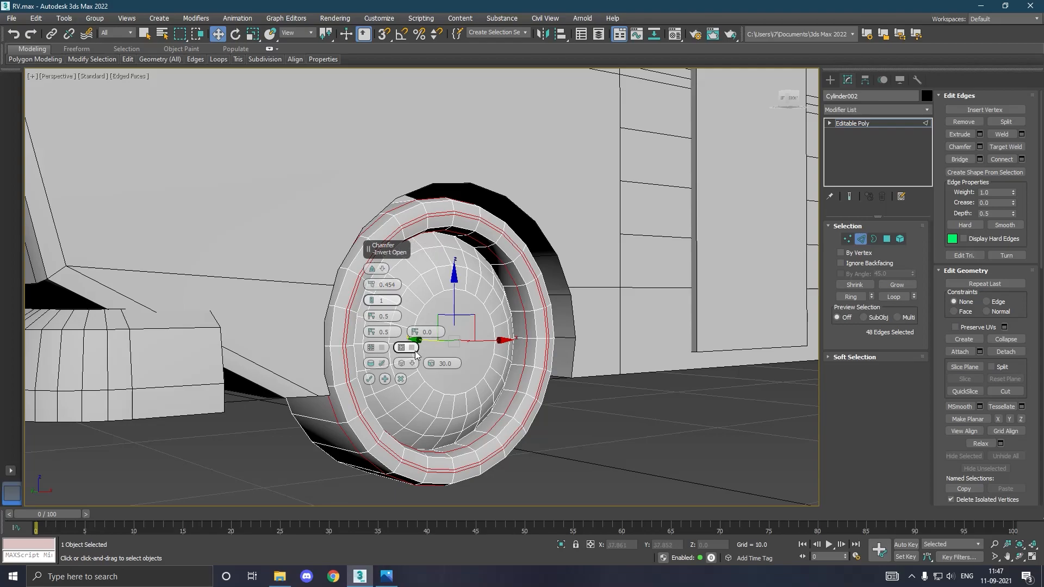
pyautogui.click(371, 297)
pyautogui.keyDown('alt'); pyautogui.moveTo(497, 322); pyautogui.dragTo(440, 368, button='middle'); pyautogui.keyUp('alt')
pyautogui.click(401, 380)
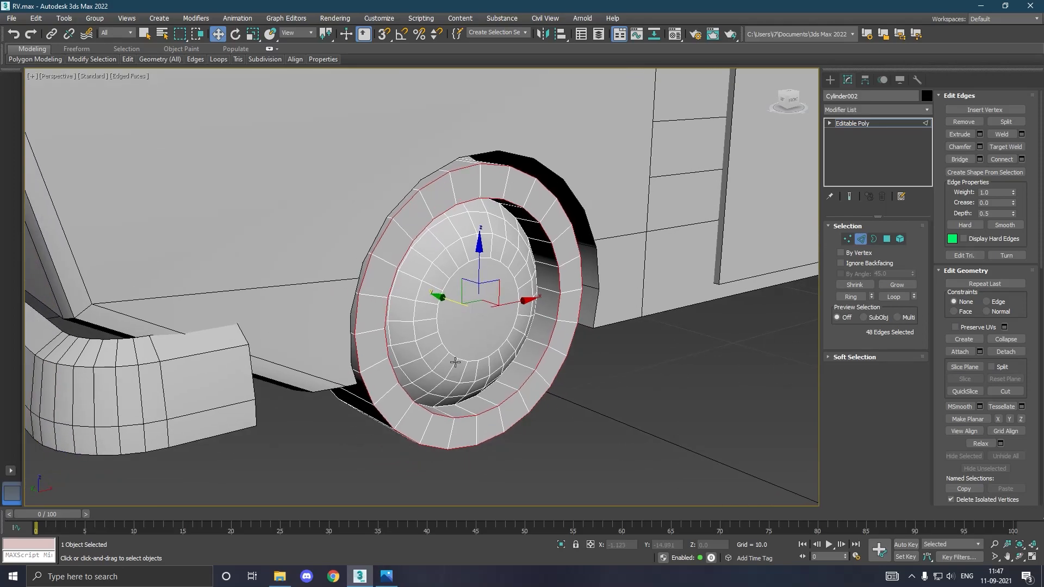
# Connect the ring of radial edges on the tire's outer face with 1 segment and pull the new loop outward to about Y -21.225
pyautogui.click(407, 419)
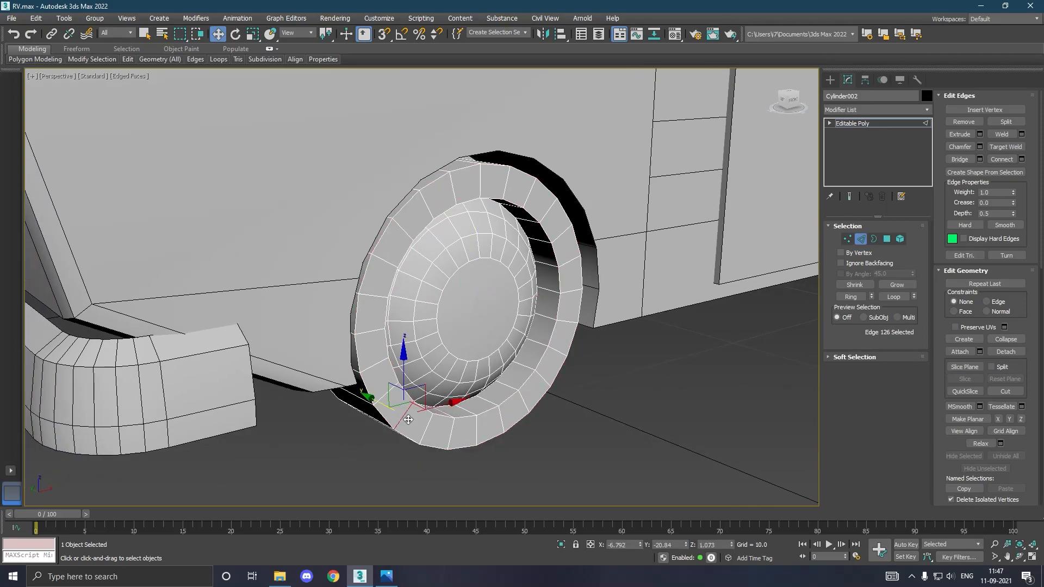
pyautogui.click(852, 297)
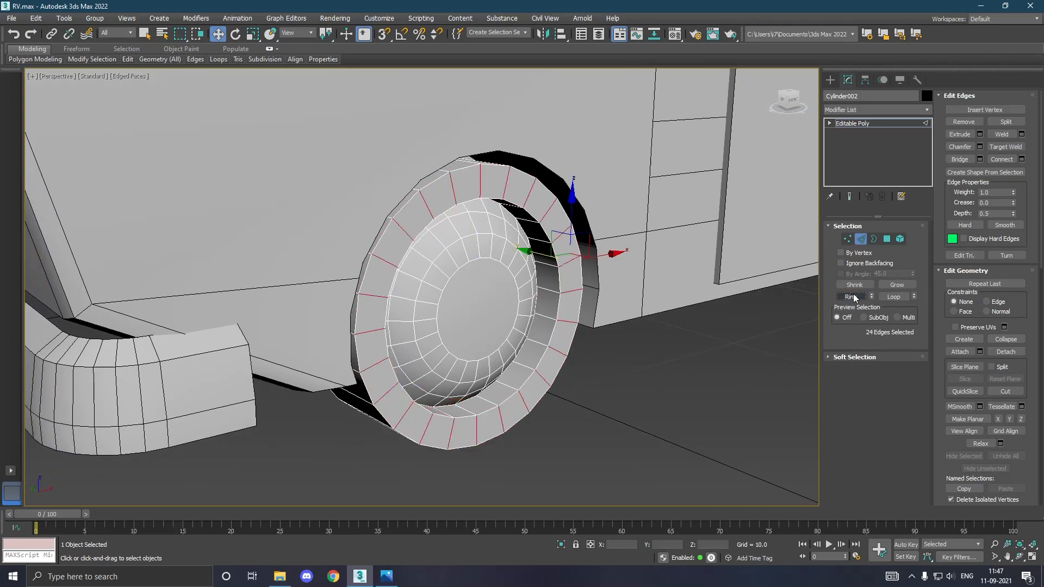
pyautogui.click(1022, 159)
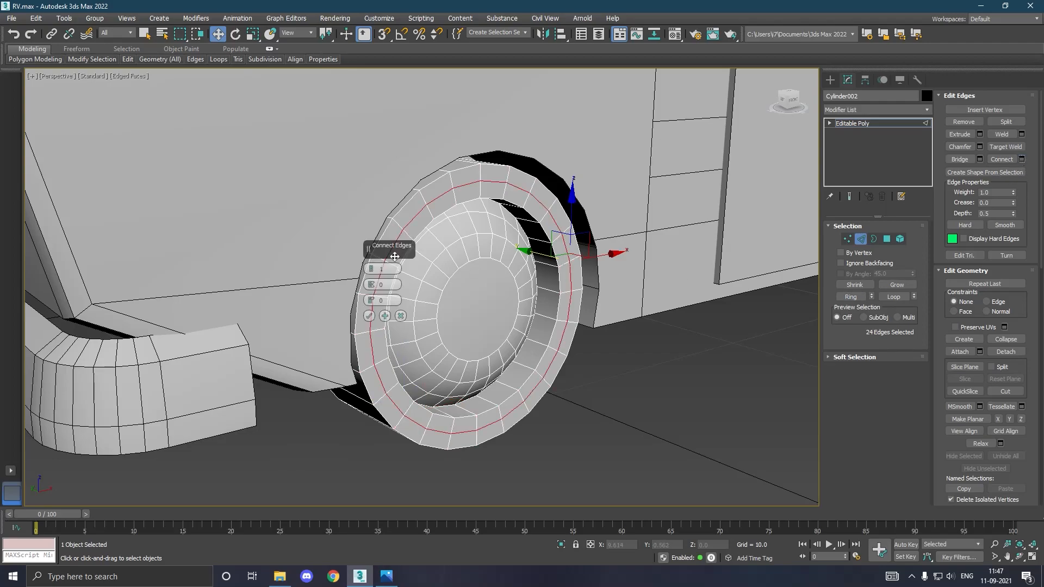
pyautogui.click(370, 316)
pyautogui.moveTo(455, 304); pyautogui.dragTo(464, 308)
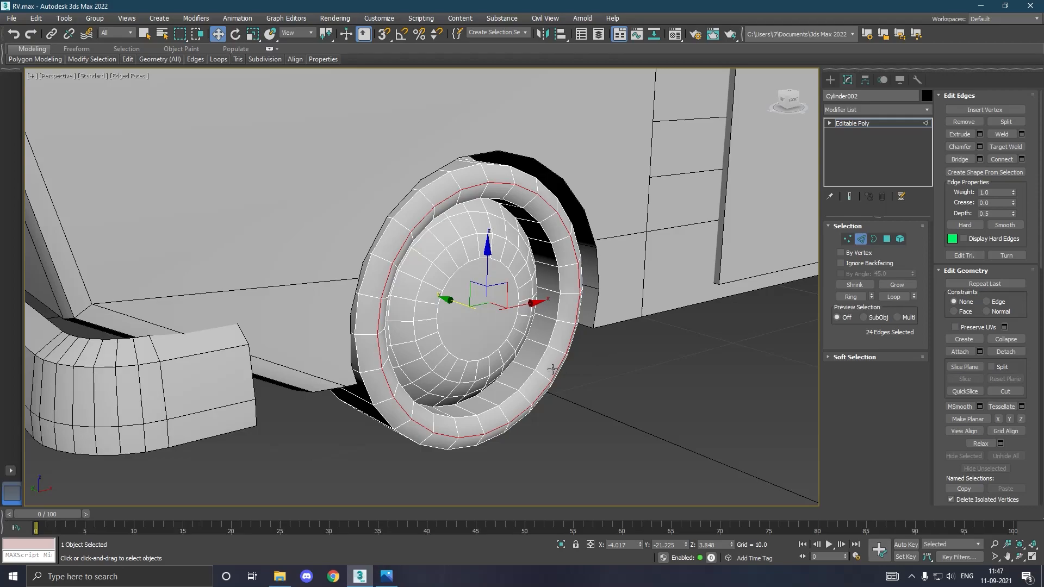
# Select the outer and inner edge loops of the tire's face and move them slightly inward along Y
pyautogui.doubleClick(384, 419)
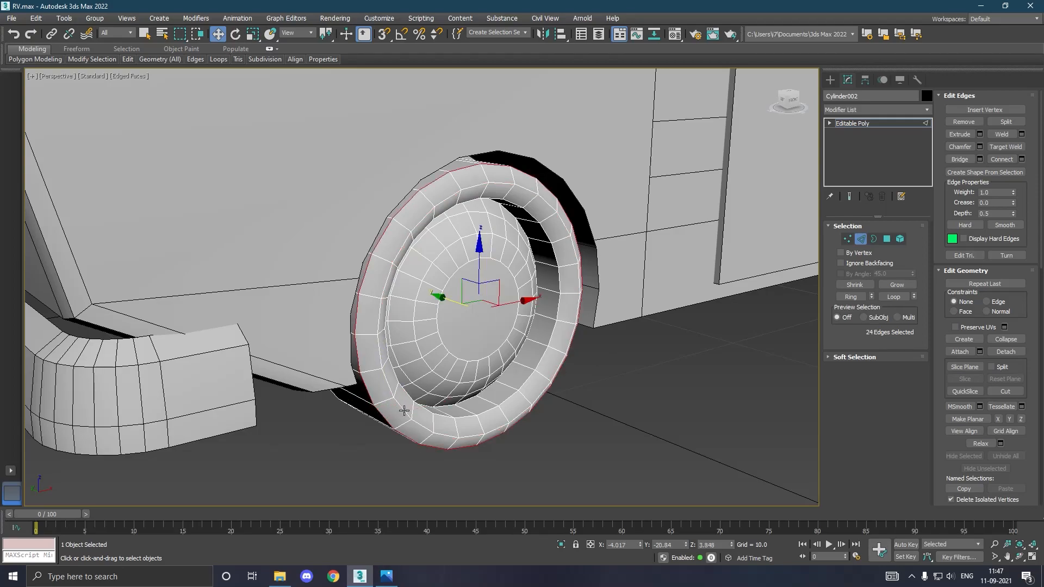
pyautogui.keyDown('ctrl'); pyautogui.doubleClick(417, 402); pyautogui.keyUp('ctrl')
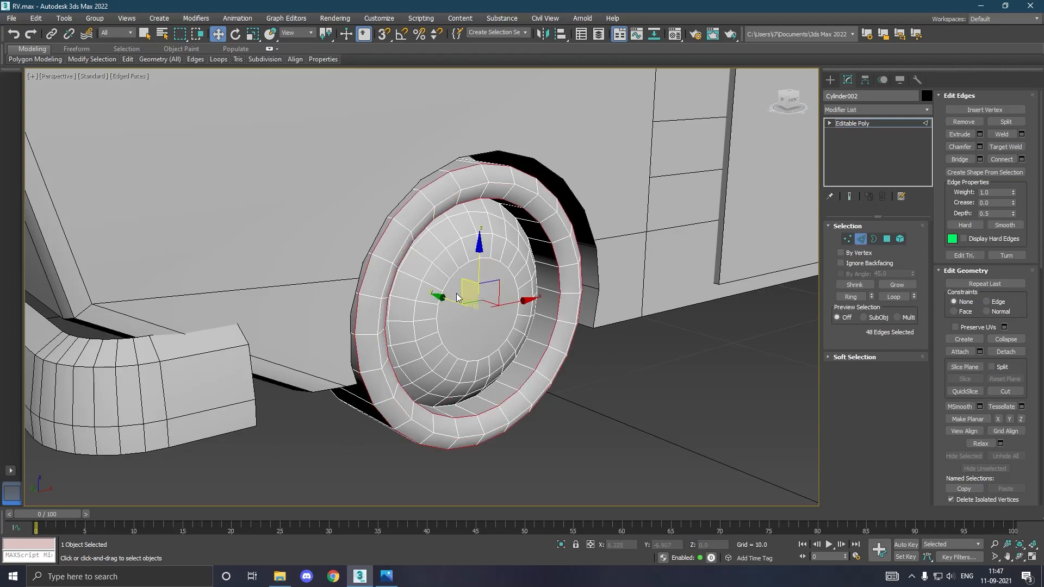
pyautogui.moveTo(454, 302); pyautogui.dragTo(447, 302)
pyautogui.doubleClick(425, 432)
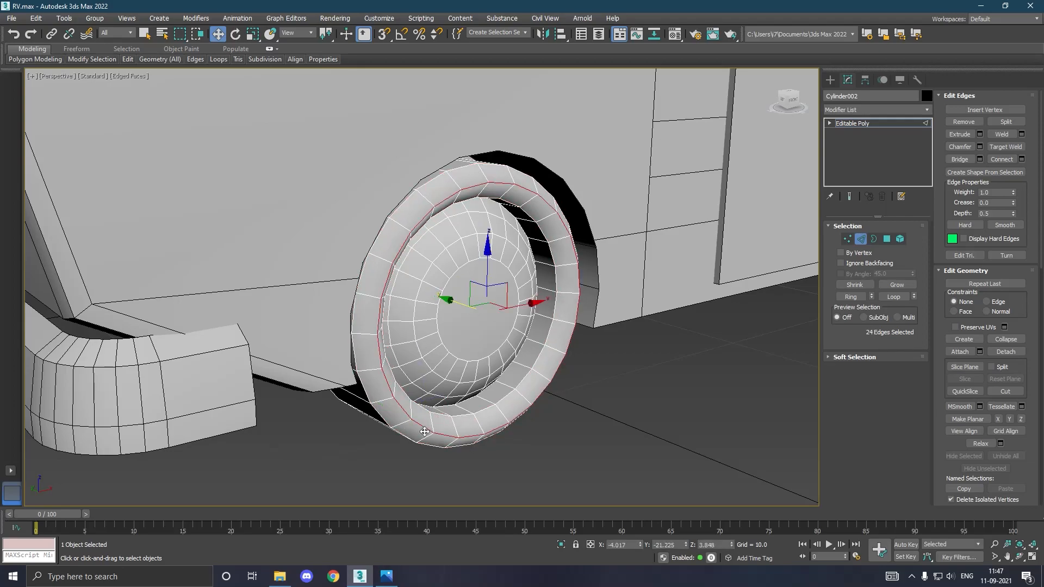
pyautogui.click(981, 147)
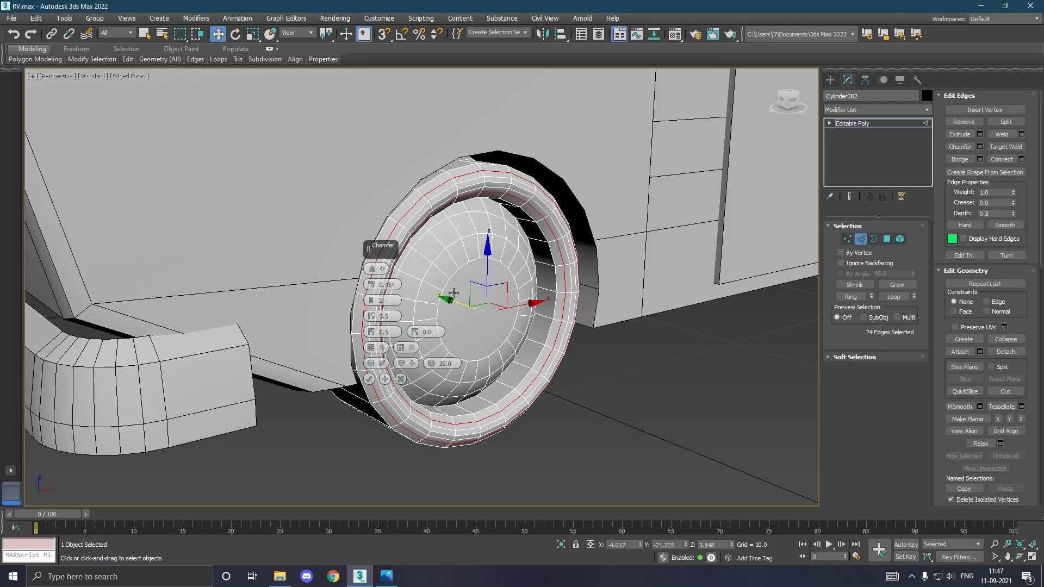
pyautogui.moveTo(369, 284); pyautogui.dragTo(376, 288)
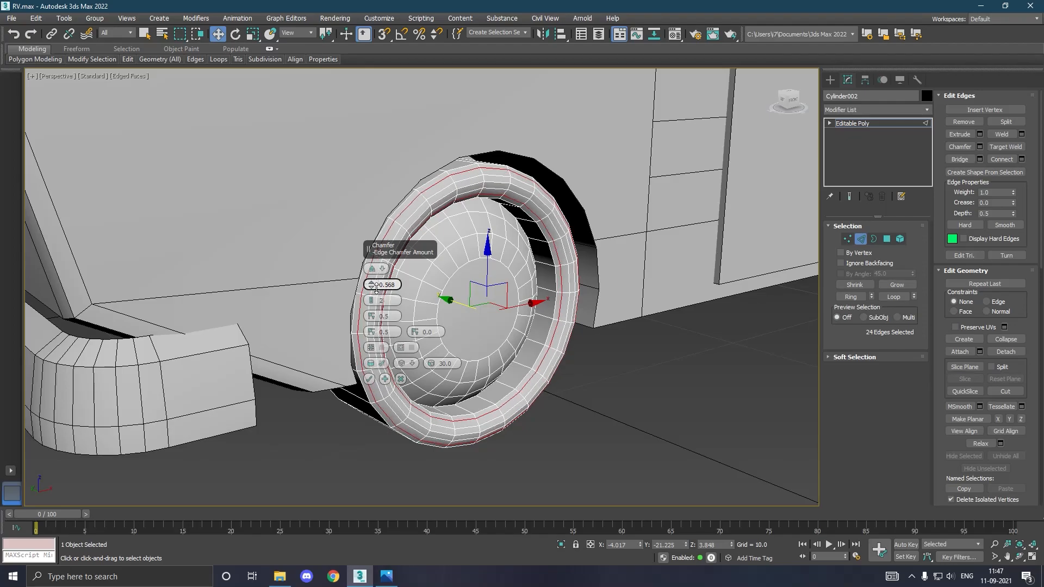
pyautogui.keyDown('alt'); pyautogui.moveTo(522, 290); pyautogui.dragTo(543, 279, button='middle'); pyautogui.keyUp('alt')
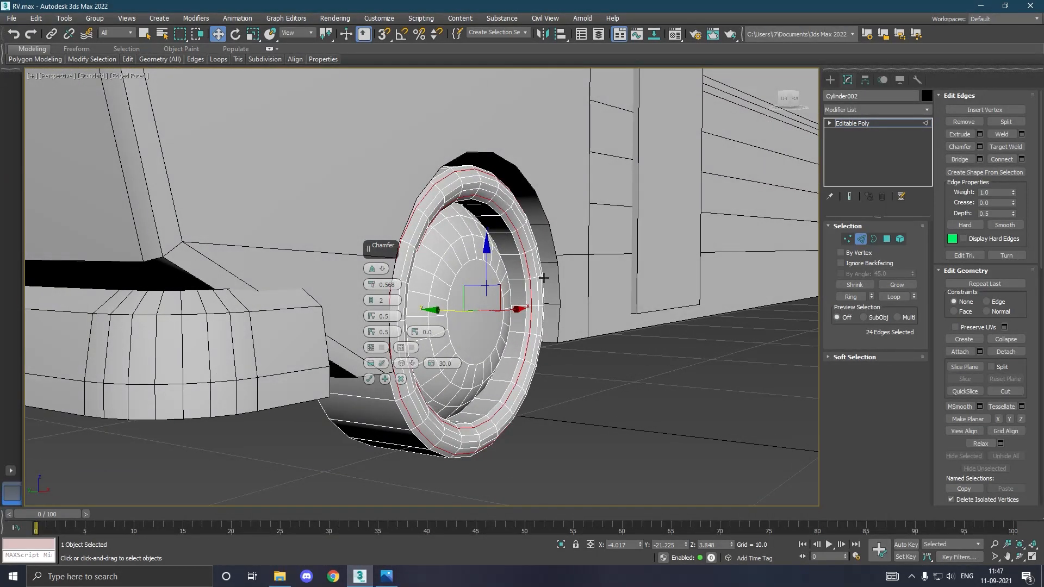
pyautogui.click(404, 381)
pyautogui.keyDown('alt'); pyautogui.moveTo(409, 383); pyautogui.dragTo(413, 415, button='middle'); pyautogui.keyUp('alt')
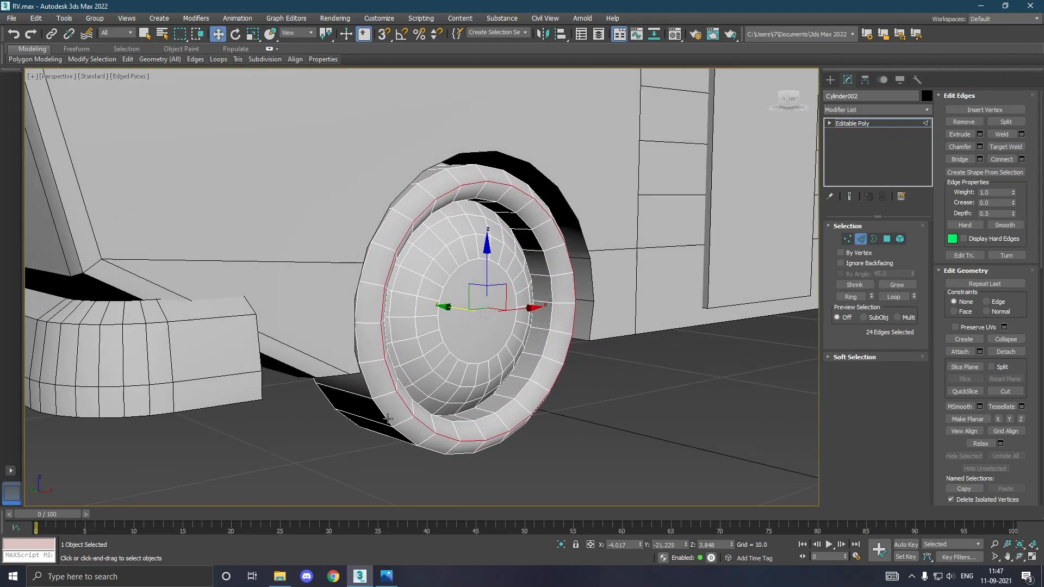
# Chamfer the outer edge loop of the tire's face with an amount of 0.568 and 2 segments
pyautogui.doubleClick(388, 419)
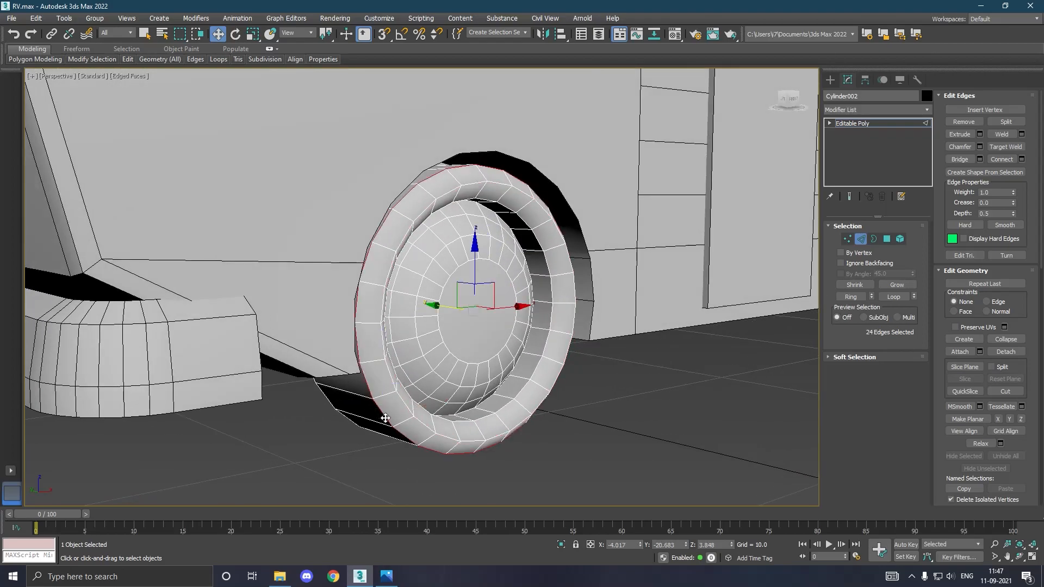
pyautogui.click(980, 146)
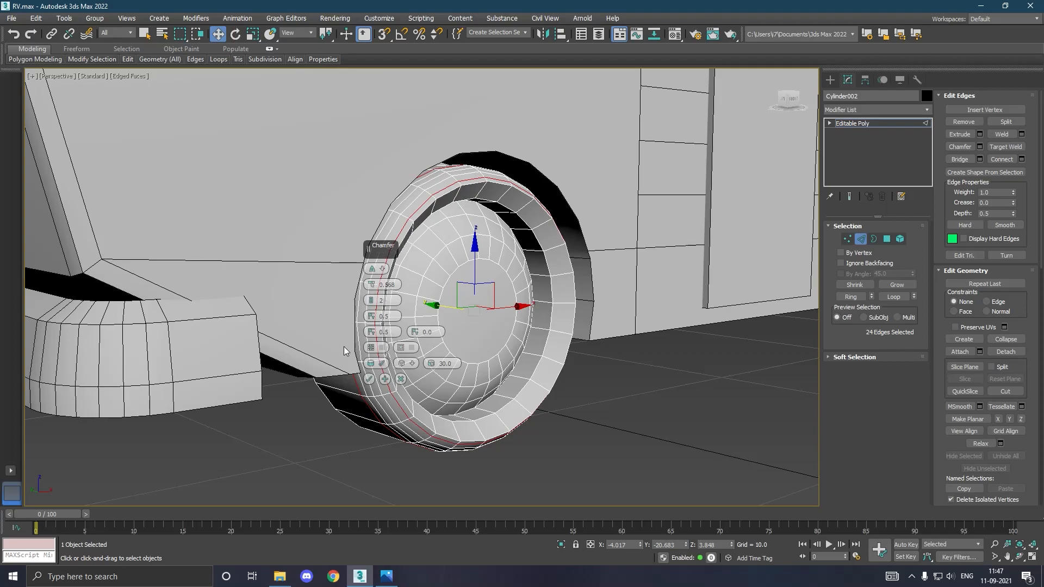
pyautogui.click(370, 379)
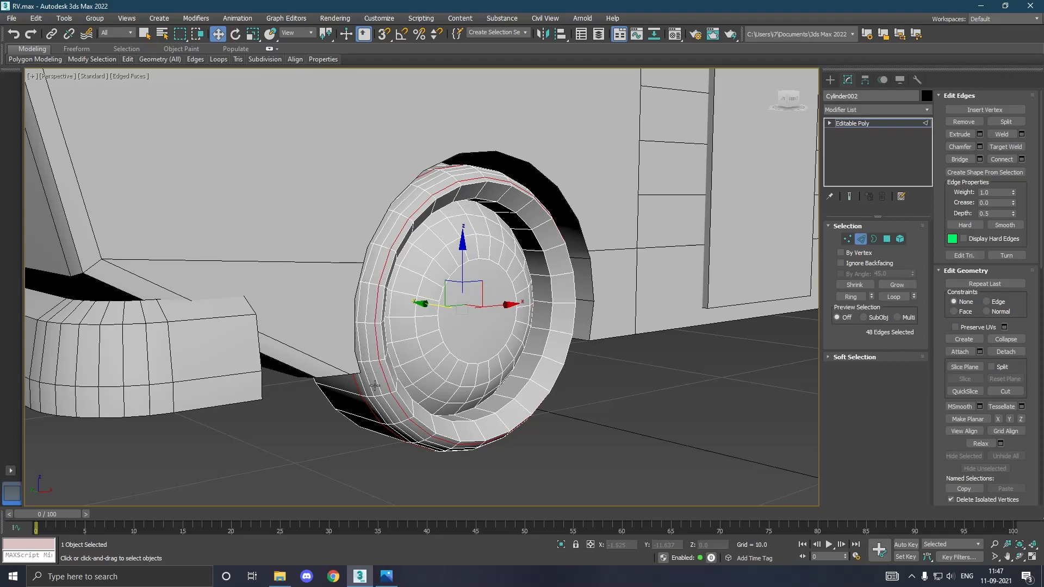
# Chamfer the tire face's inner edge loop by 0.568 with 2 segments and nudge the middle loop along Y
pyautogui.doubleClick(516, 386)
pyautogui.click(979, 147)
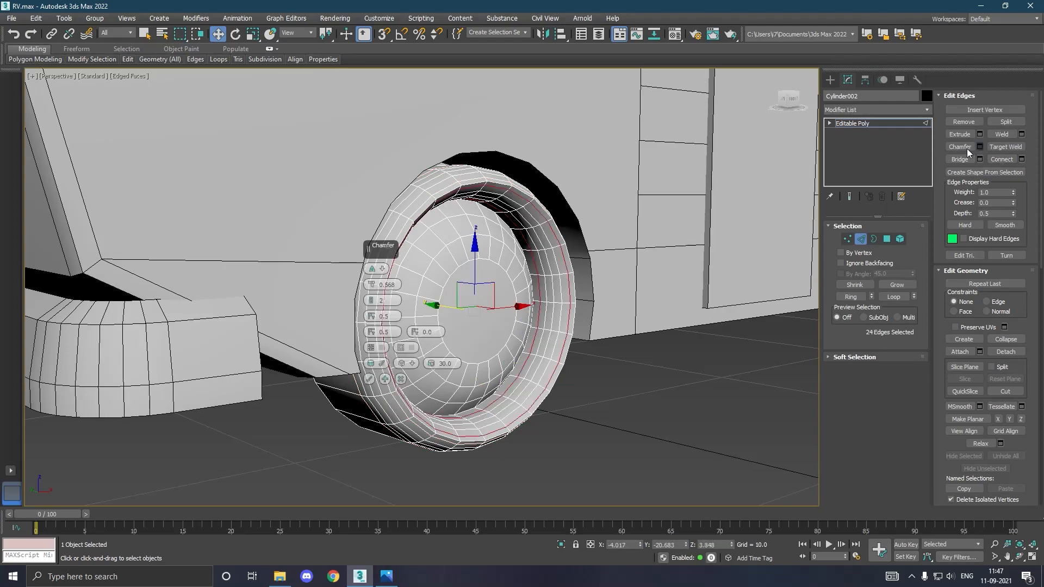
pyautogui.click(369, 380)
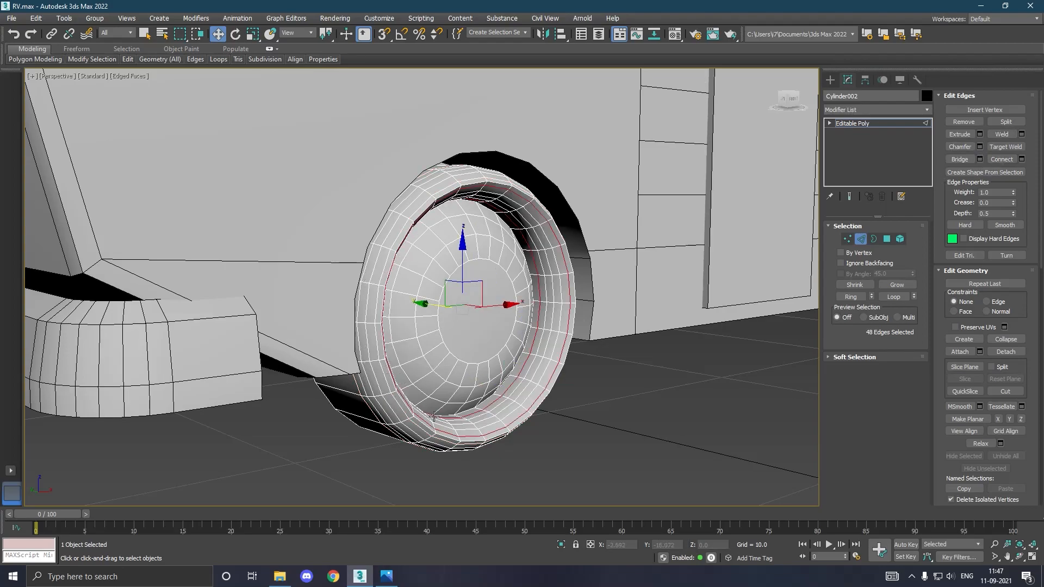
pyautogui.doubleClick(433, 432)
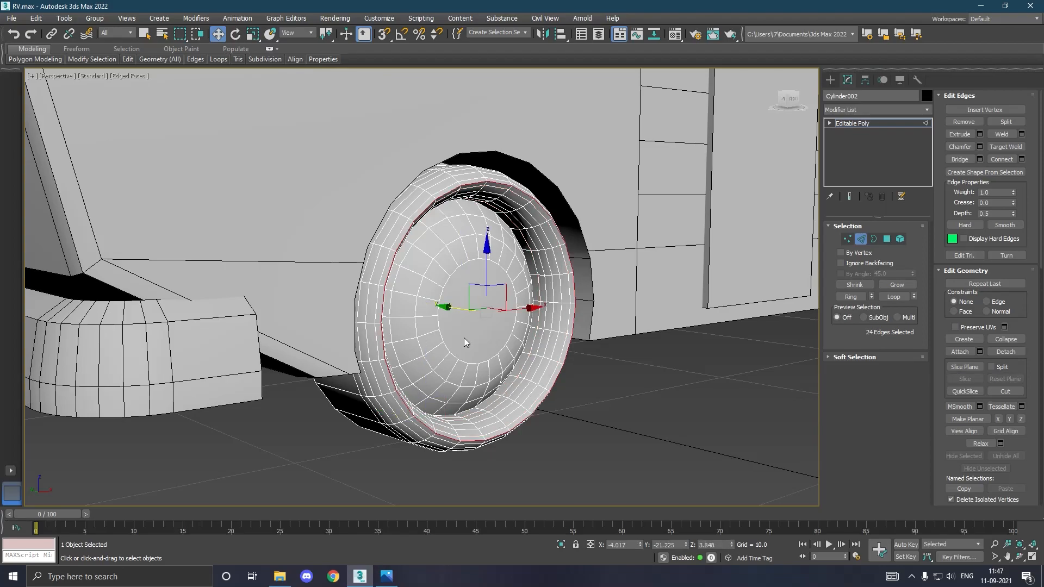
pyautogui.moveTo(456, 311); pyautogui.dragTo(455, 311)
# Select the whole wheel element and check its shape against the RV body
pyautogui.keyDown('alt'); pyautogui.moveTo(457, 312); pyautogui.dragTo(487, 311, button='middle'); pyautogui.keyUp('alt')
pyautogui.click(900, 239)
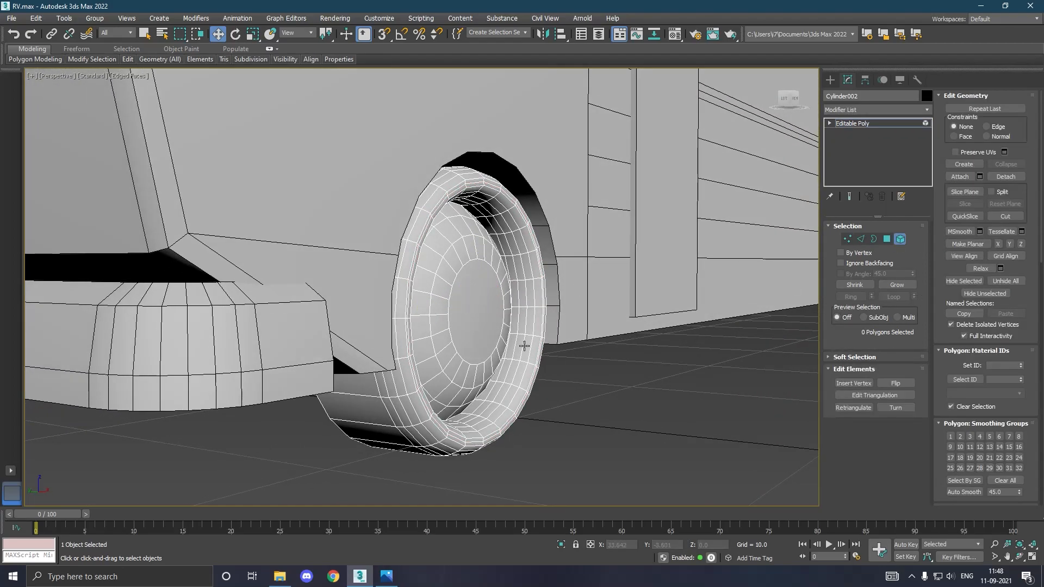
pyautogui.click(519, 348)
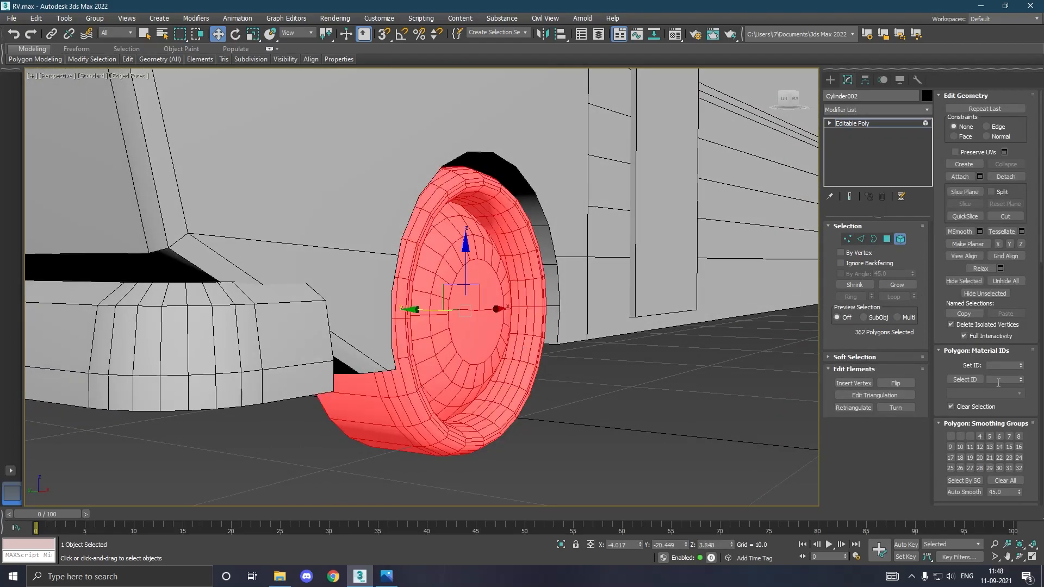
pyautogui.keyDown('alt'); pyautogui.moveTo(764, 371); pyautogui.dragTo(646, 363, button='middle'); pyautogui.keyUp('alt')
pyautogui.scroll(-3, 571, 372)
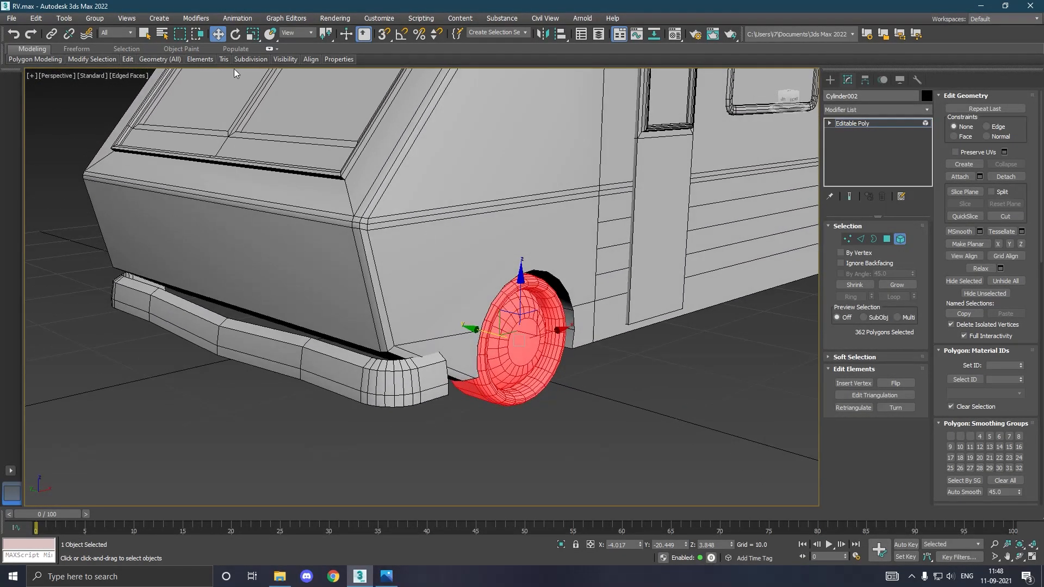
# Undo the chamfer on the inner edge loop of the tire's face
pyautogui.click(14, 37)
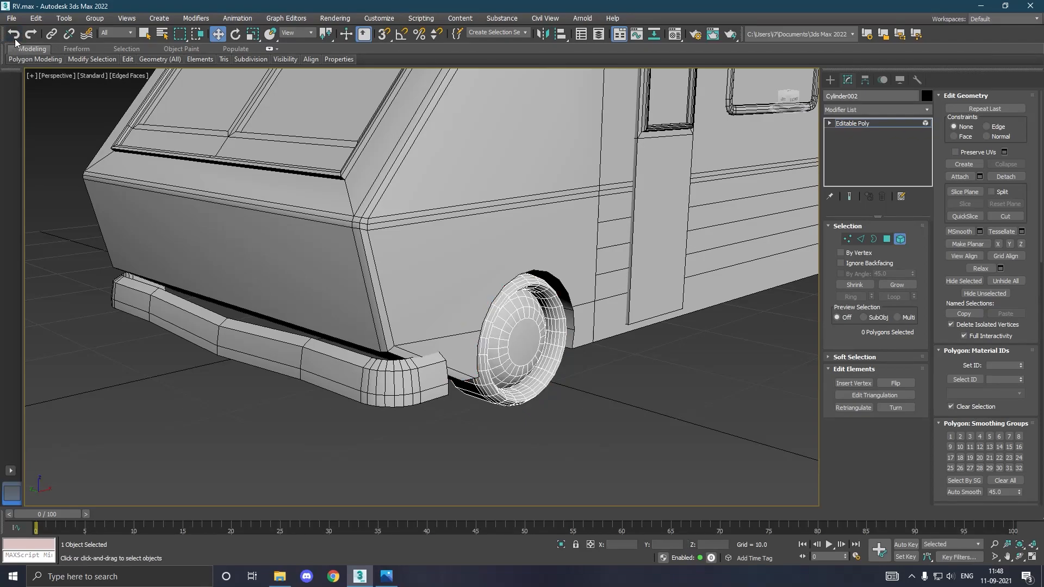
pyautogui.click(14, 39)
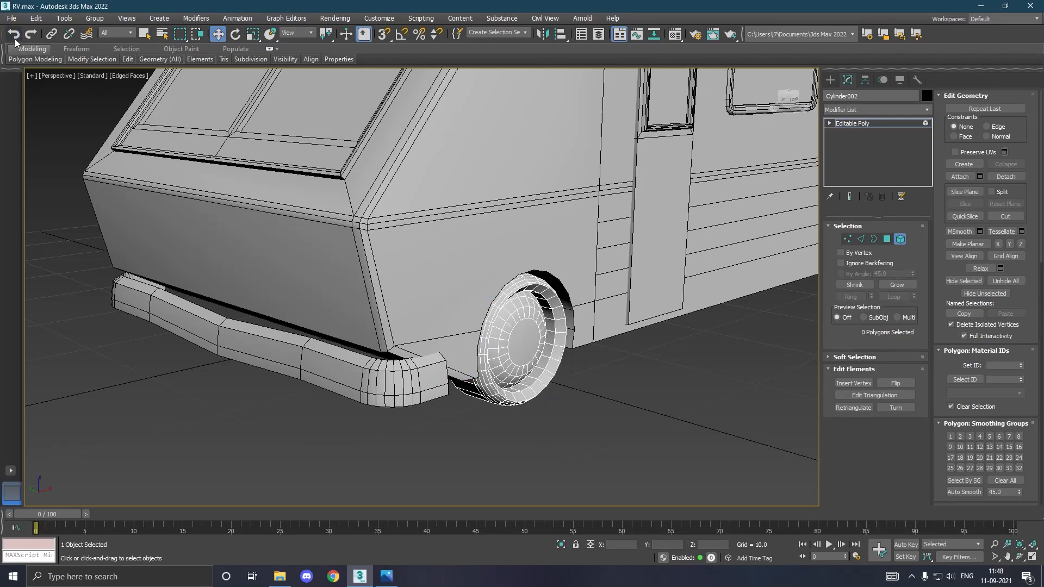
pyautogui.scroll(4, 521, 387)
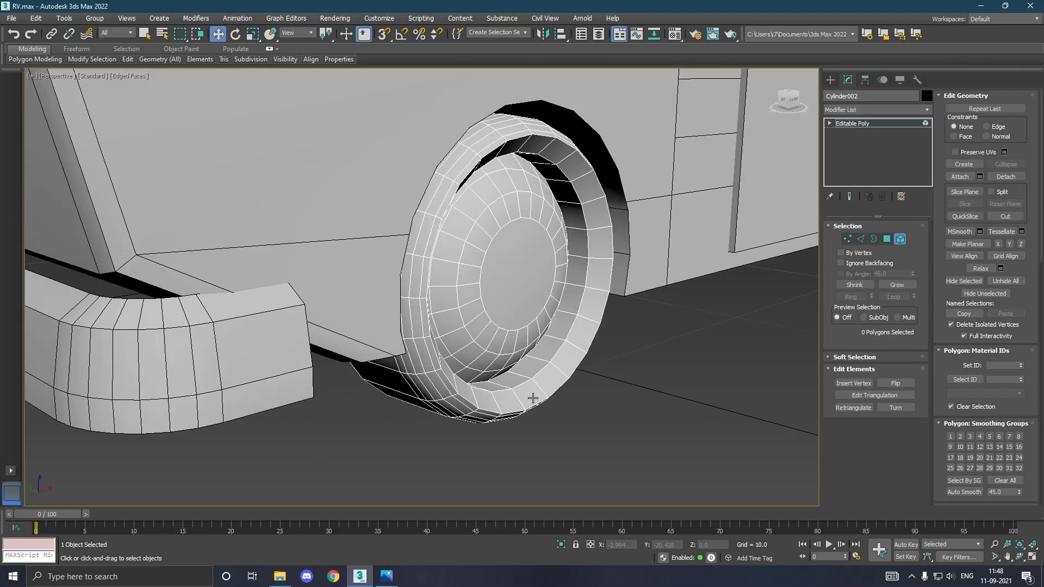
# Select the inner edge loop of the tire's face and pull it outward to about Y -21.205
pyautogui.click(521, 390)
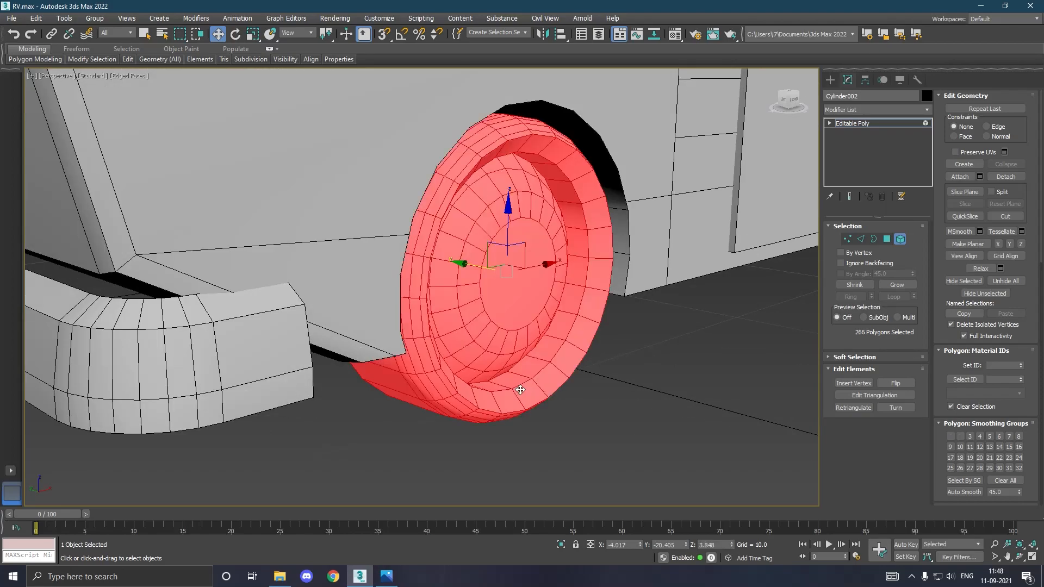
pyautogui.click(862, 240)
pyautogui.doubleClick(546, 374)
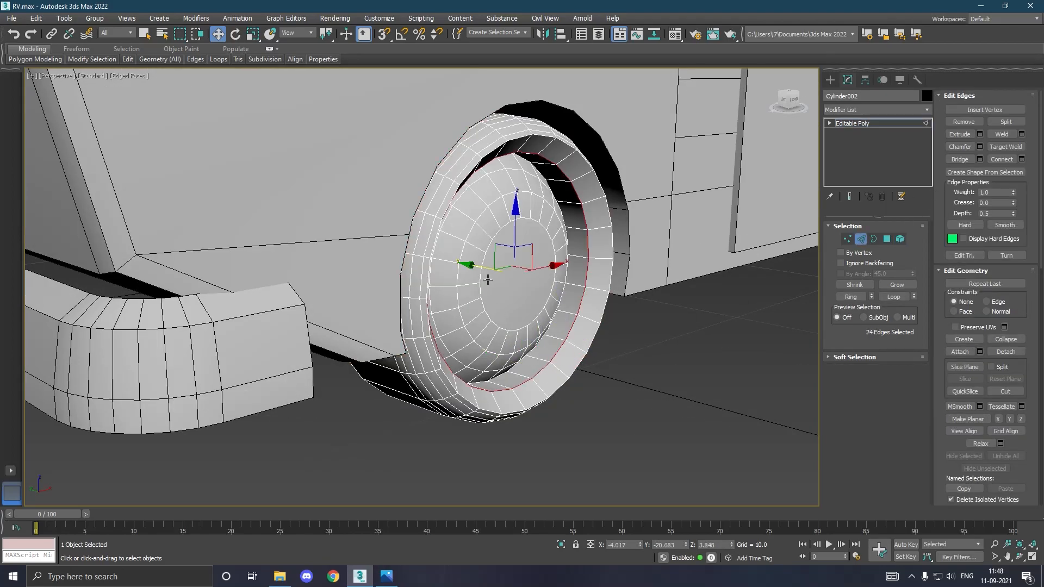
pyautogui.moveTo(487, 274); pyautogui.dragTo(502, 276)
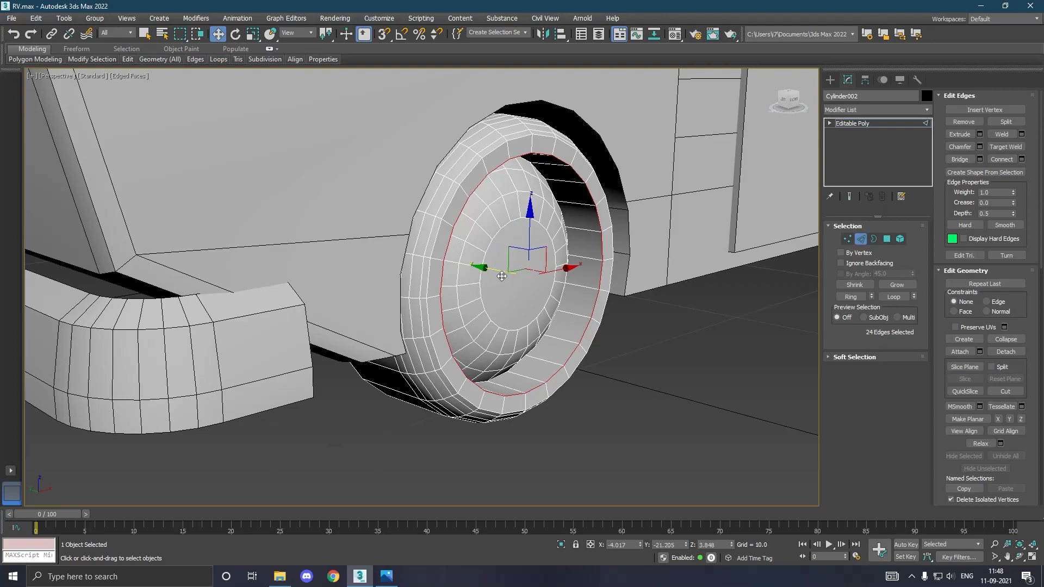
# Clear all smoothing groups on the wheel element and auto smooth it with a 45-degree threshold
pyautogui.click(901, 240)
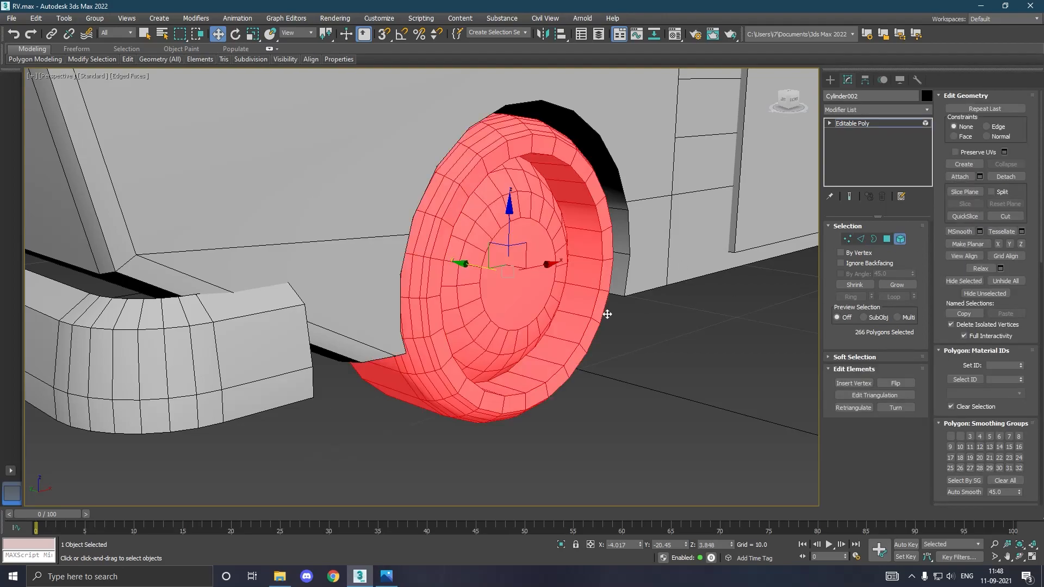
pyautogui.click(1006, 482)
pyautogui.click(977, 493)
# Chamfer the repositioned inner edge loop of the tire with an amount of 0.341 and 2 segments
pyautogui.click(847, 239)
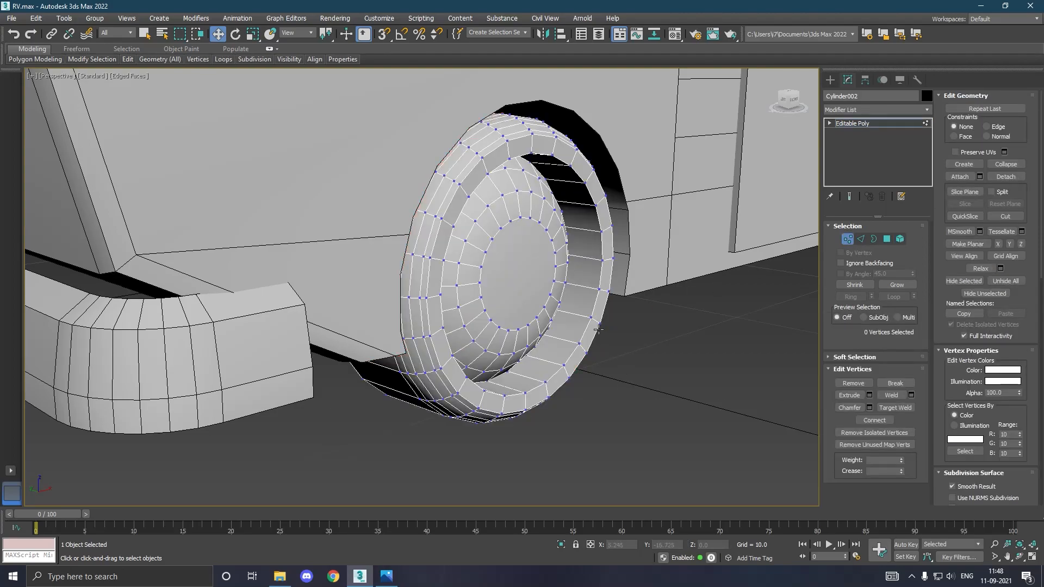
pyautogui.click(550, 391)
pyautogui.moveTo(610, 379)
pyautogui.keyDown('alt'); pyautogui.mouseDown(button='middle')
pyautogui.moveTo(506, 363)
pyautogui.moveTo(496, 373)
pyautogui.moveTo(620, 375)
pyautogui.mouseUp(button='middle'); pyautogui.keyUp('alt')
pyautogui.click(862, 240)
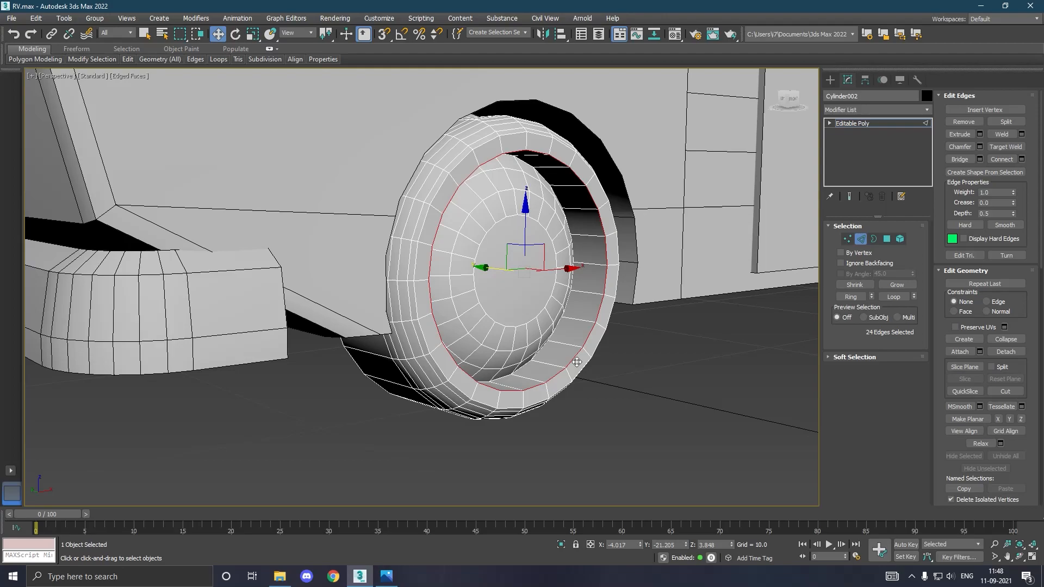
pyautogui.click(980, 147)
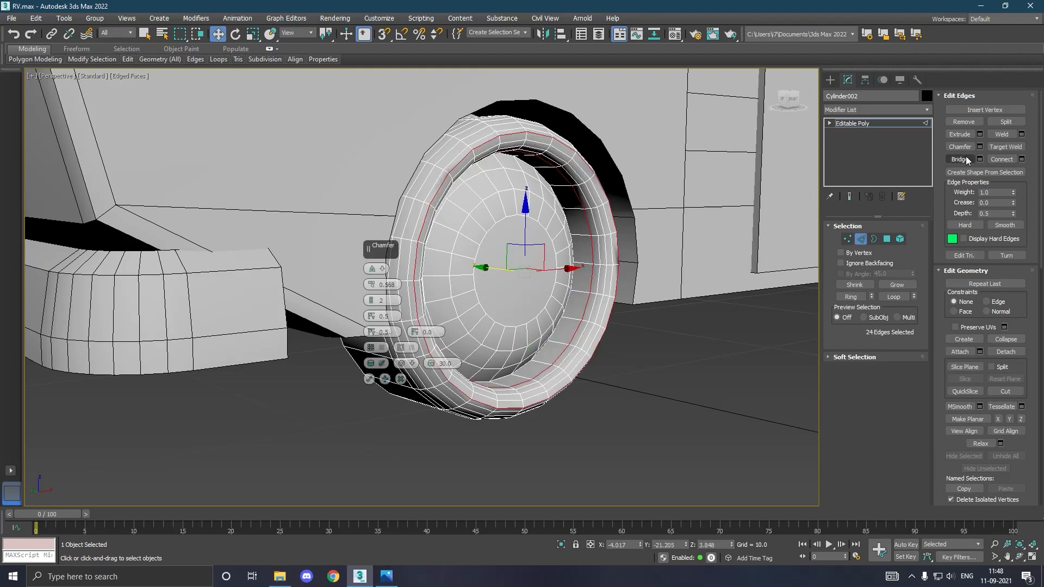
pyautogui.rightClick(383, 292)
pyautogui.moveTo(381, 294); pyautogui.dragTo(387, 294)
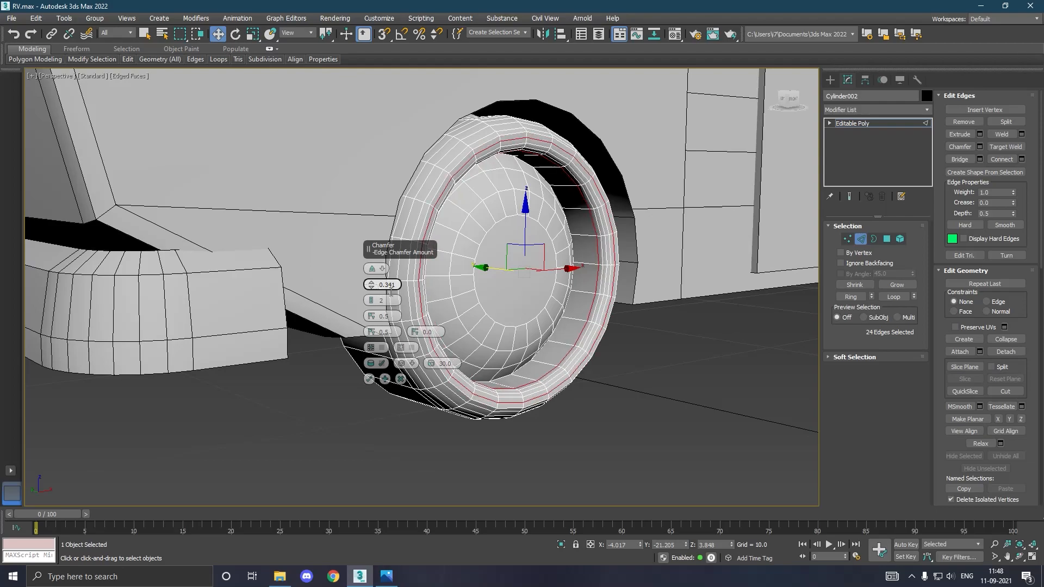
pyautogui.click(370, 379)
# Leave edge editing and review the wheel from several angles together with the RV body
pyautogui.keyDown('alt'); pyautogui.moveTo(500, 375); pyautogui.dragTo(433, 381, button='middle'); pyautogui.keyUp('alt')
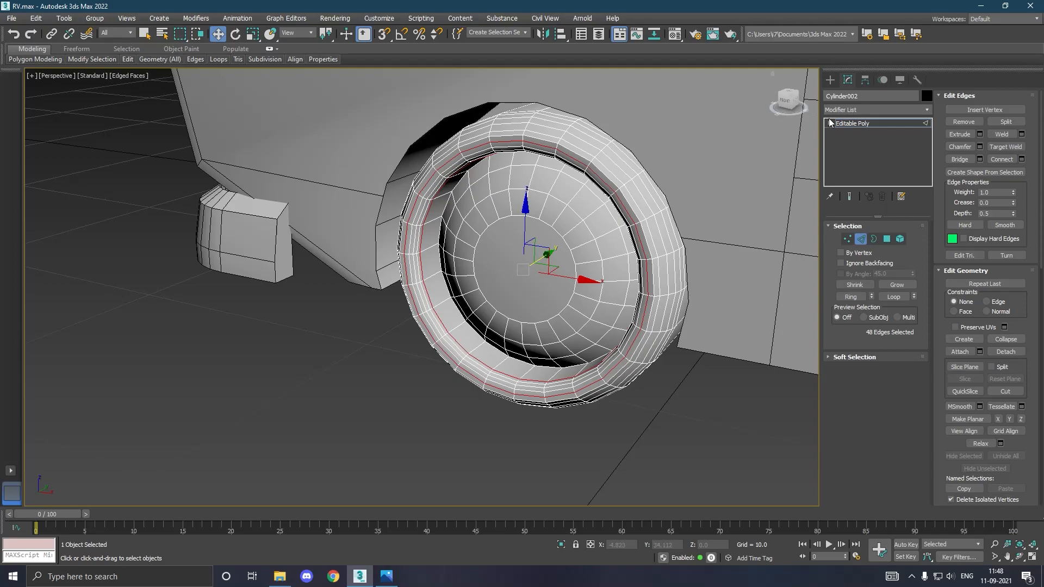
pyautogui.click(854, 123)
pyautogui.scroll(-4, 539, 285)
pyautogui.keyDown('alt'); pyautogui.moveTo(539, 285); pyautogui.dragTo(615, 276, button='middle'); pyautogui.keyUp('alt')
pyautogui.click(628, 316)
pyautogui.scroll(-3, 628, 316)
pyautogui.scroll(-3, 432, 366)
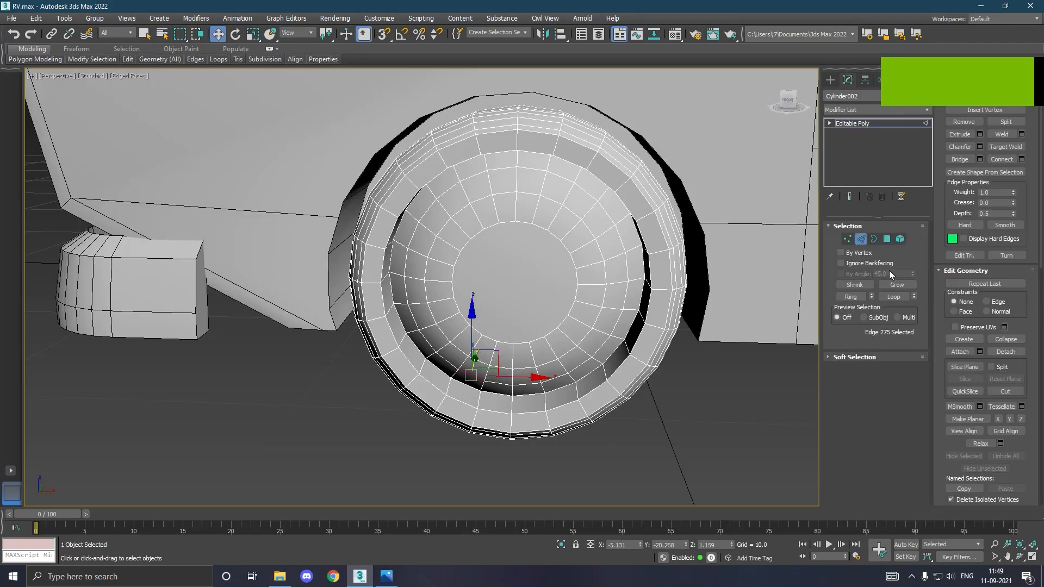
# Select the ring of polygons on the recess wall and add a Swift Loop around it near the outer rim
pyautogui.click(887, 239)
pyautogui.click(472, 403)
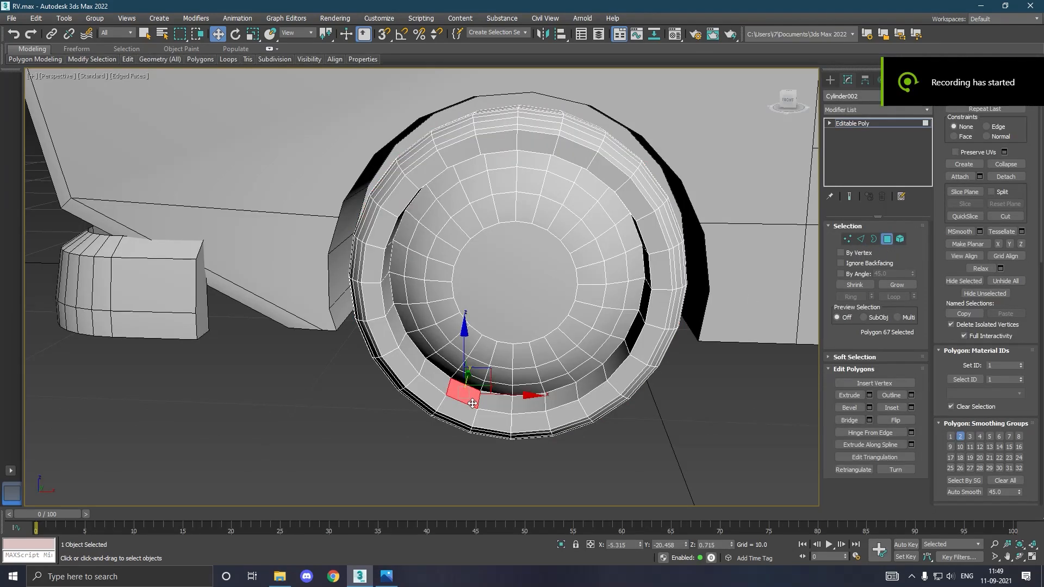
pyautogui.keyDown('shift'); pyautogui.click(487, 409); pyautogui.keyUp('shift')
pyautogui.scroll(2, 487, 408)
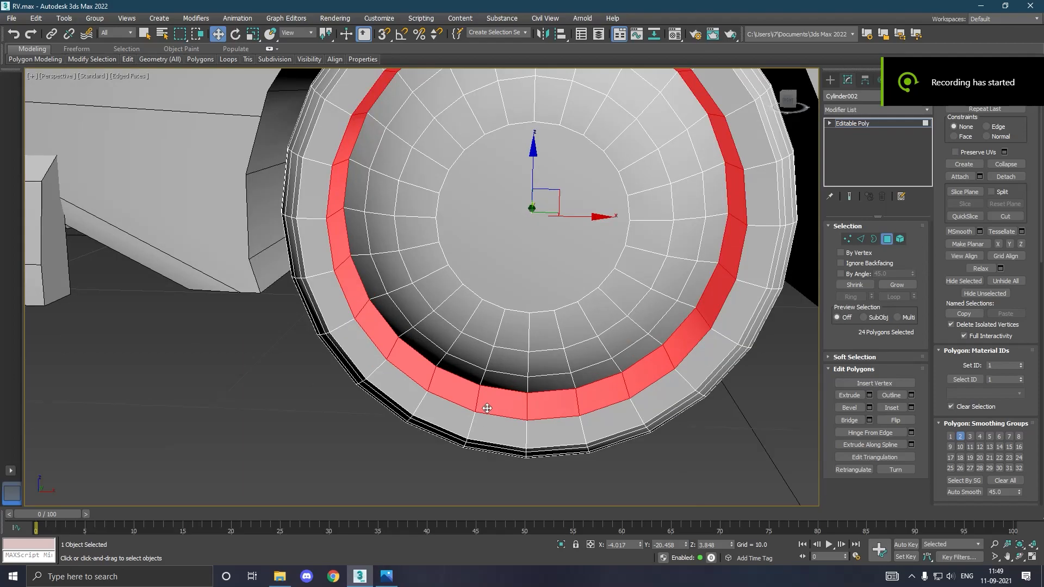
pyautogui.scroll(2, 566, 397)
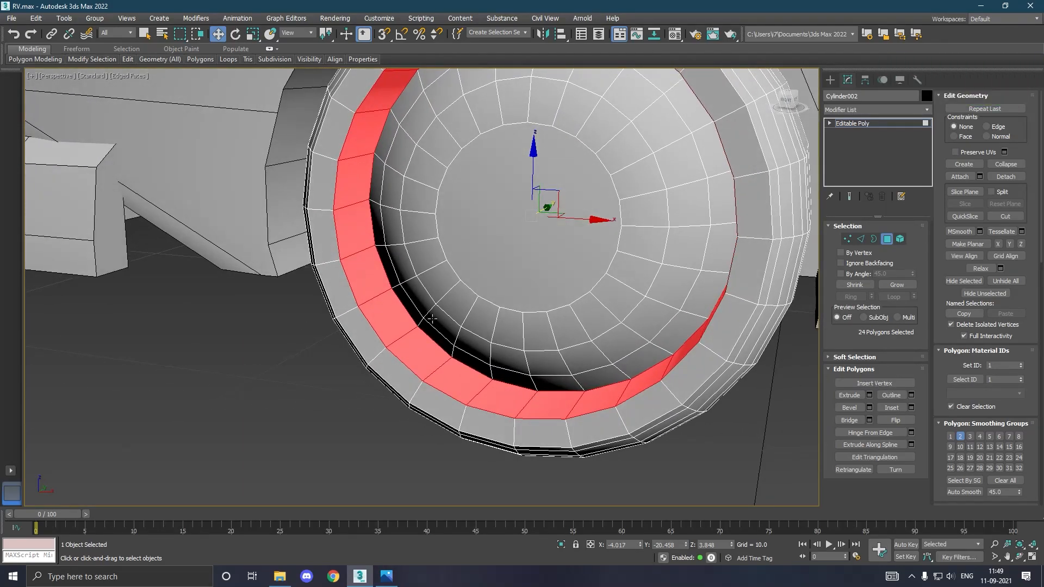
pyautogui.moveTo(127, 59)
pyautogui.click(217, 86)
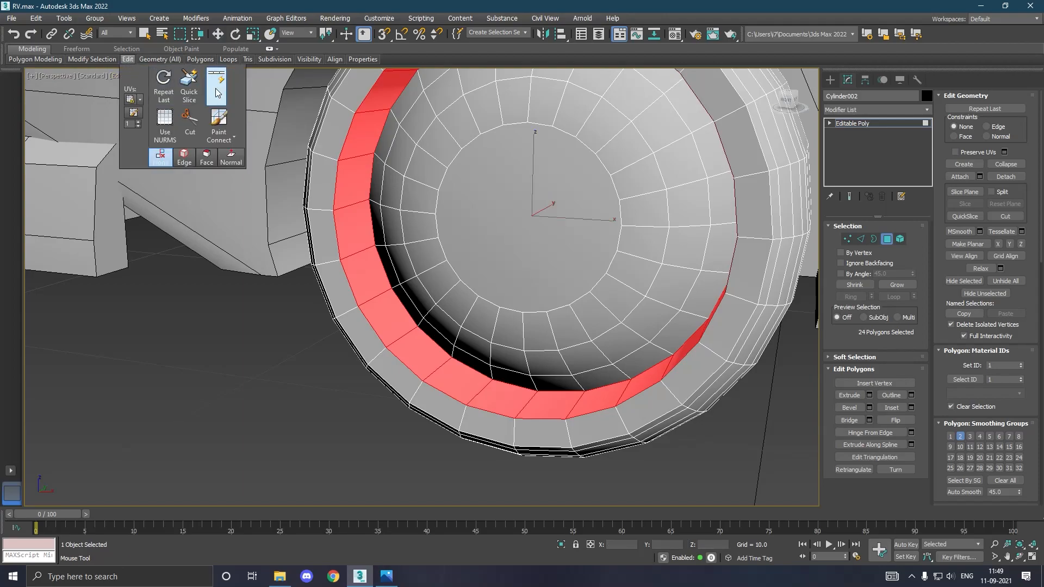
pyautogui.click(426, 376)
pyautogui.rightClick(426, 375)
# Select the ring of recess-wall polygons on the inner side of the new loop and extrude it with Local Normal at a height of 0.05
pyautogui.click(434, 368)
pyautogui.keyDown('shift'); pyautogui.click(445, 372); pyautogui.keyUp('shift')
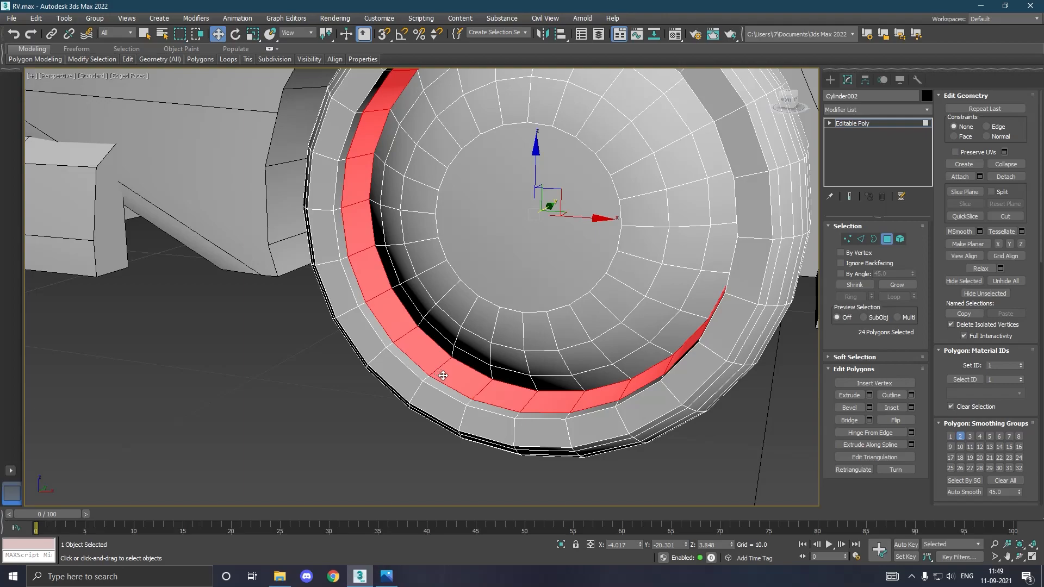
pyautogui.click(869, 396)
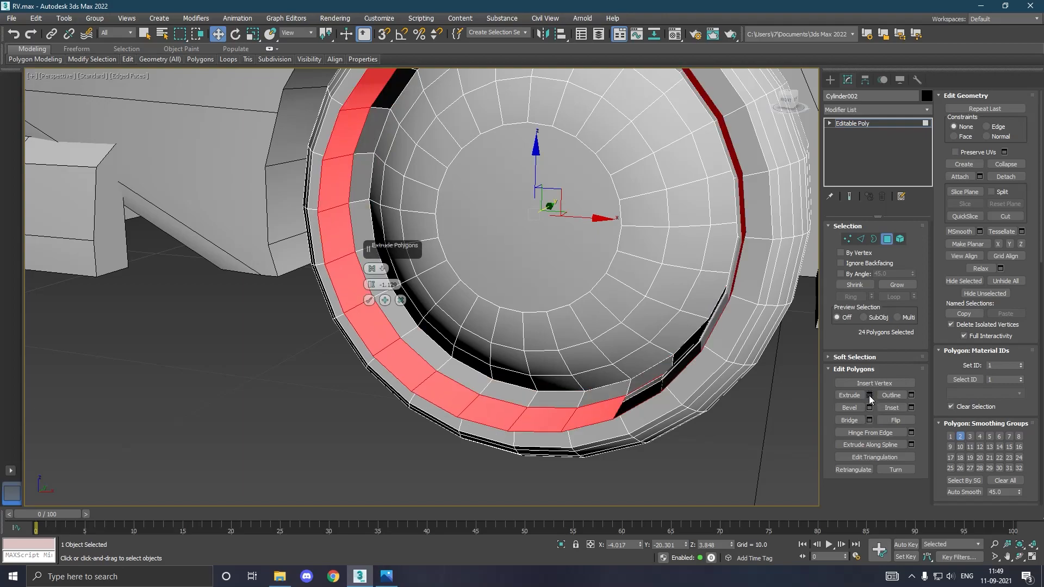
pyautogui.click(375, 270)
pyautogui.moveTo(374, 287)
pyautogui.mouseDown()
pyautogui.moveTo(374, 299)
pyautogui.moveTo(379, 285)
pyautogui.mouseUp()
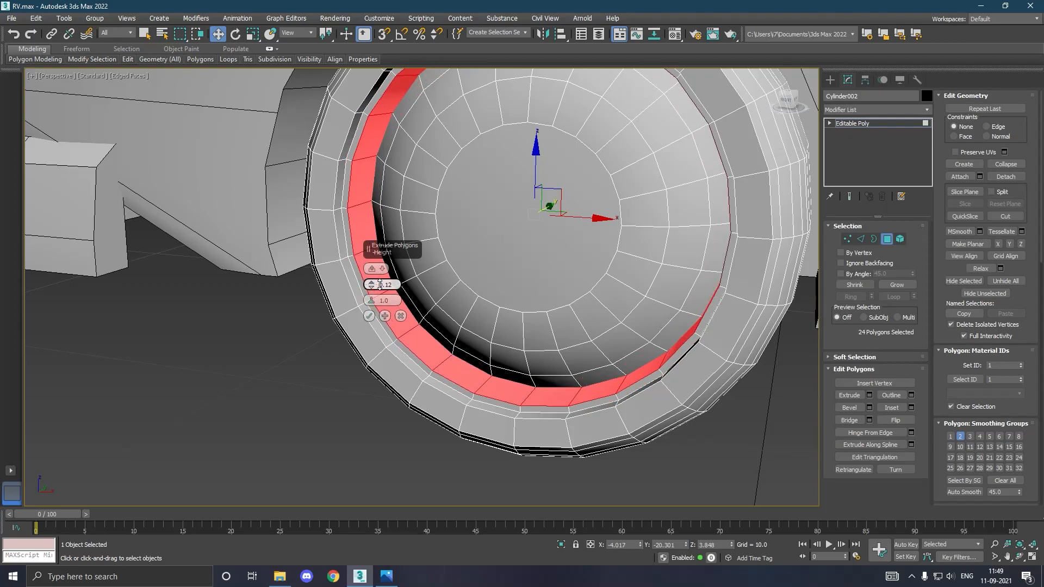
pyautogui.scroll(3, 394, 325)
pyautogui.click(370, 288)
pyautogui.click(370, 289)
pyautogui.click(370, 288)
pyautogui.click(370, 289)
pyautogui.click(370, 289)
pyautogui.click(370, 288)
pyautogui.click(370, 289)
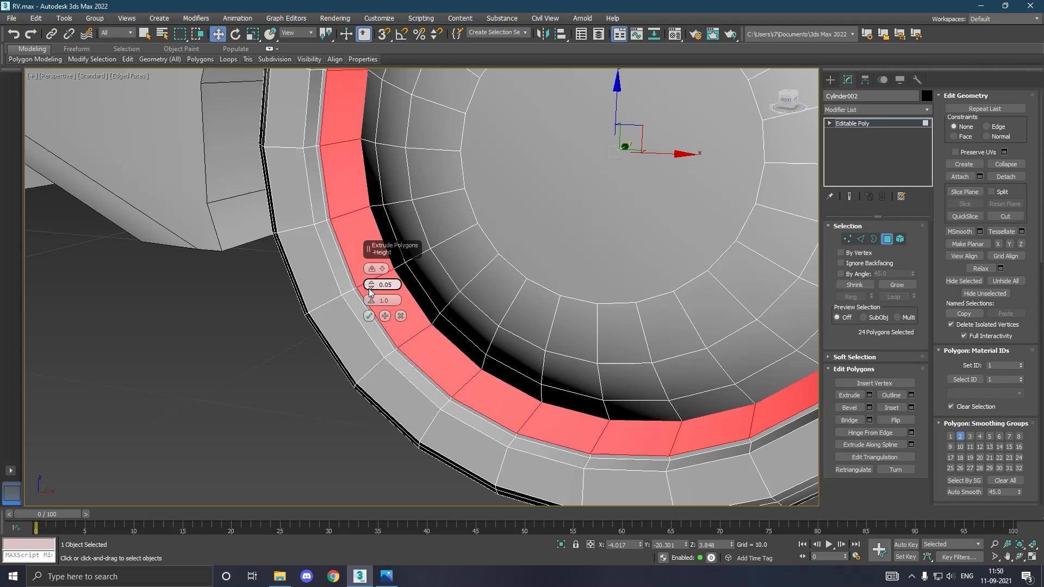
pyautogui.click(369, 316)
# Inset the central polygon of the hub dome by an amount of 1.0
pyautogui.scroll(-6, 386, 329)
pyautogui.keyDown('alt'); pyautogui.moveTo(400, 326); pyautogui.dragTo(506, 337, button='middle'); pyautogui.keyUp('alt')
pyautogui.keyDown('alt'); pyautogui.moveTo(451, 295); pyautogui.dragTo(408, 293, button='middle'); pyautogui.keyUp('alt')
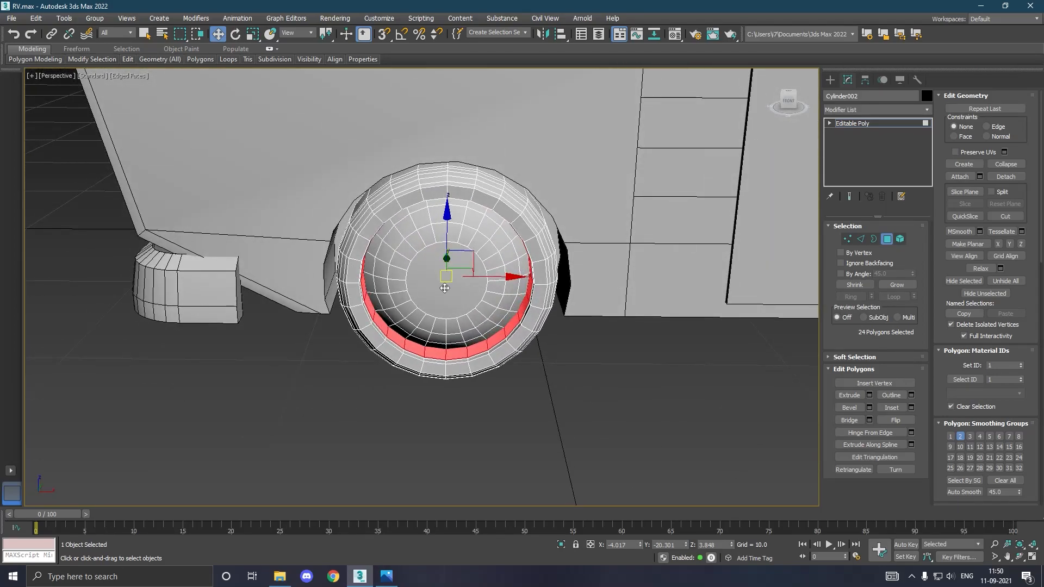
pyautogui.scroll(2, 391, 286)
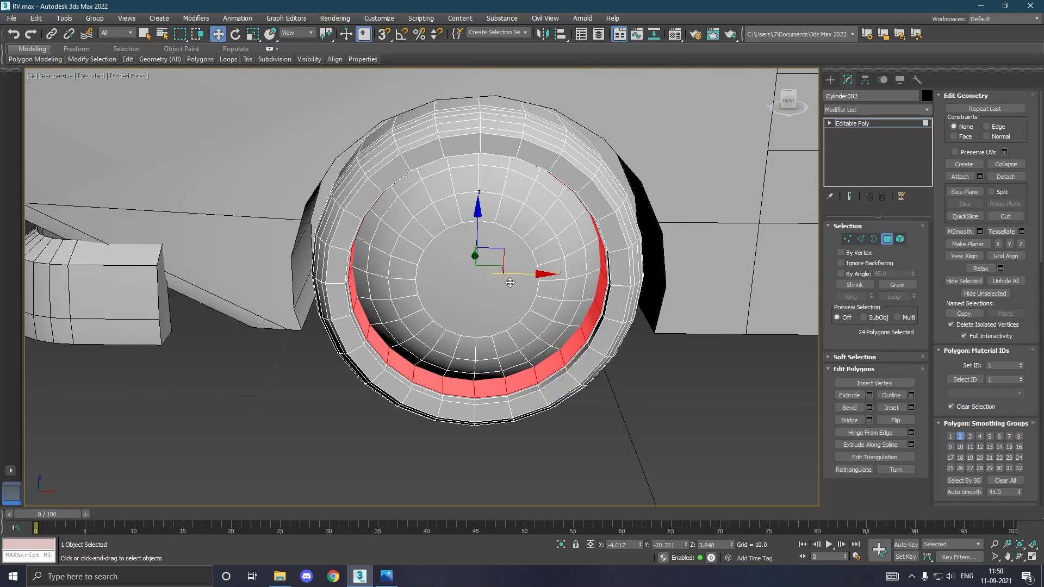
pyautogui.click(480, 295)
pyautogui.click(912, 407)
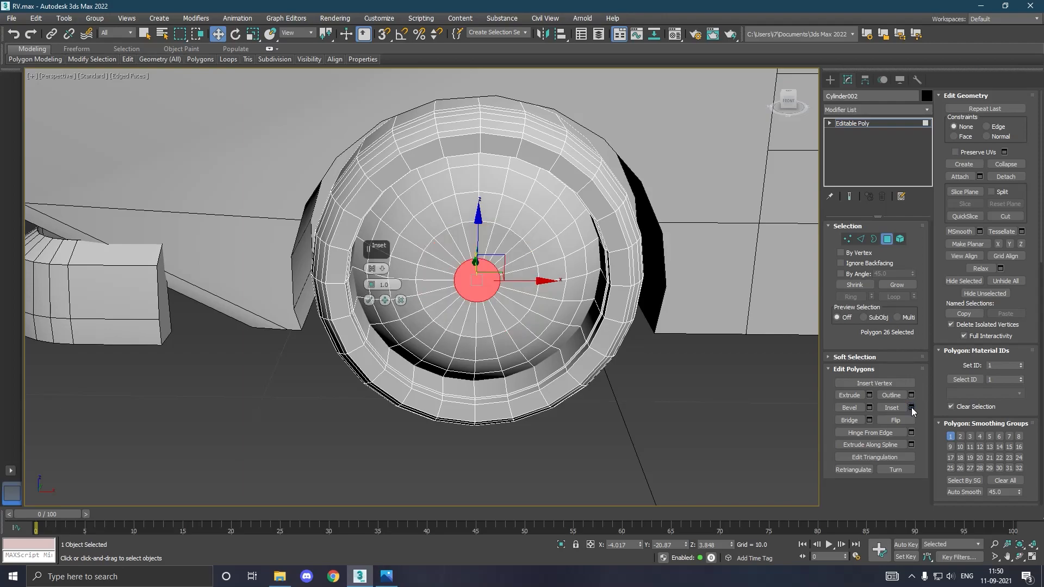
pyautogui.click(370, 300)
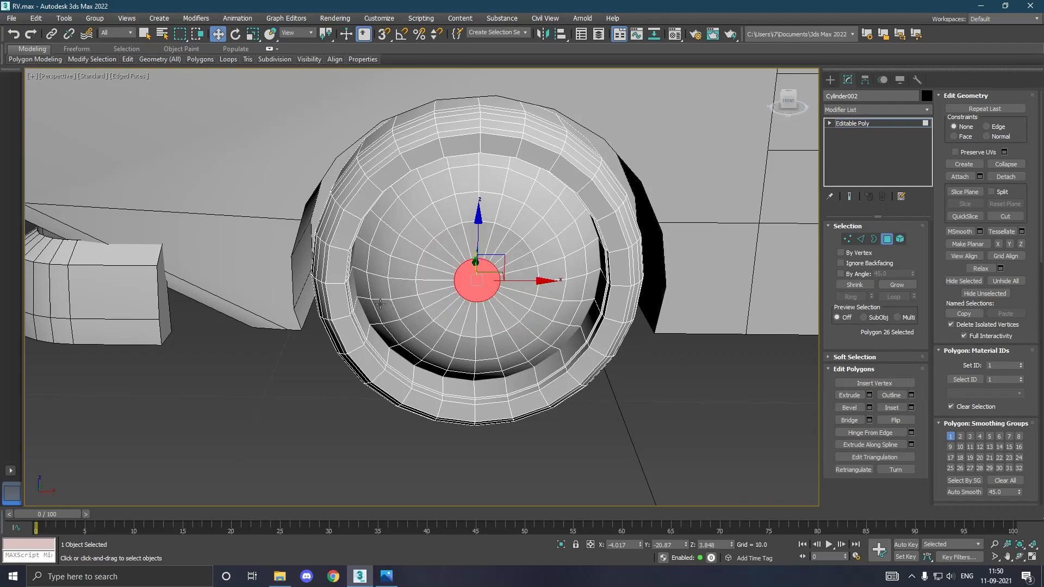
# Extrude the small central cap polygon of the hub by a height of 0.05
pyautogui.click(870, 396)
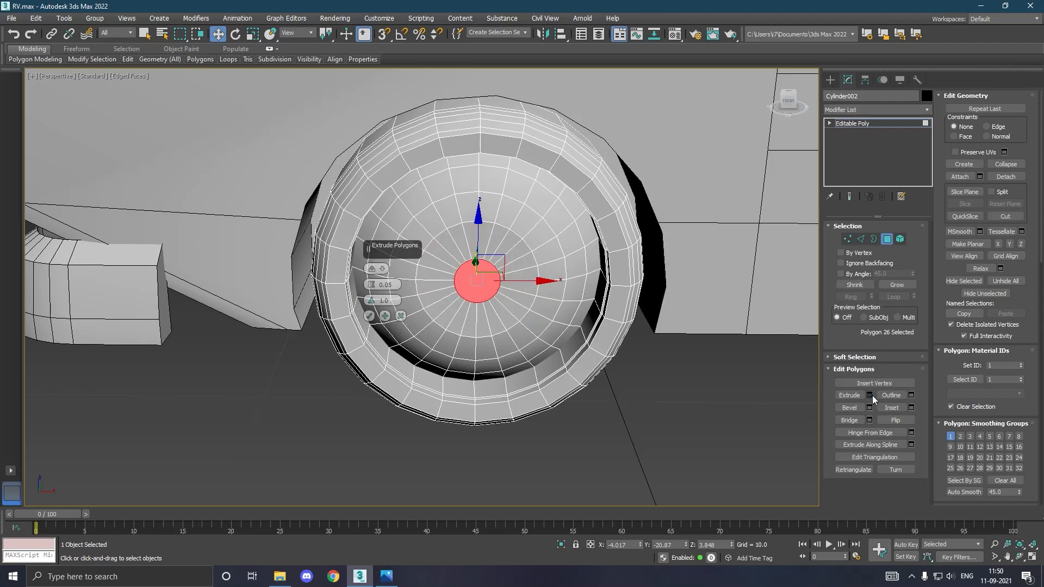
pyautogui.keyDown('alt'); pyautogui.moveTo(562, 341); pyautogui.dragTo(450, 321, button='middle'); pyautogui.keyUp('alt')
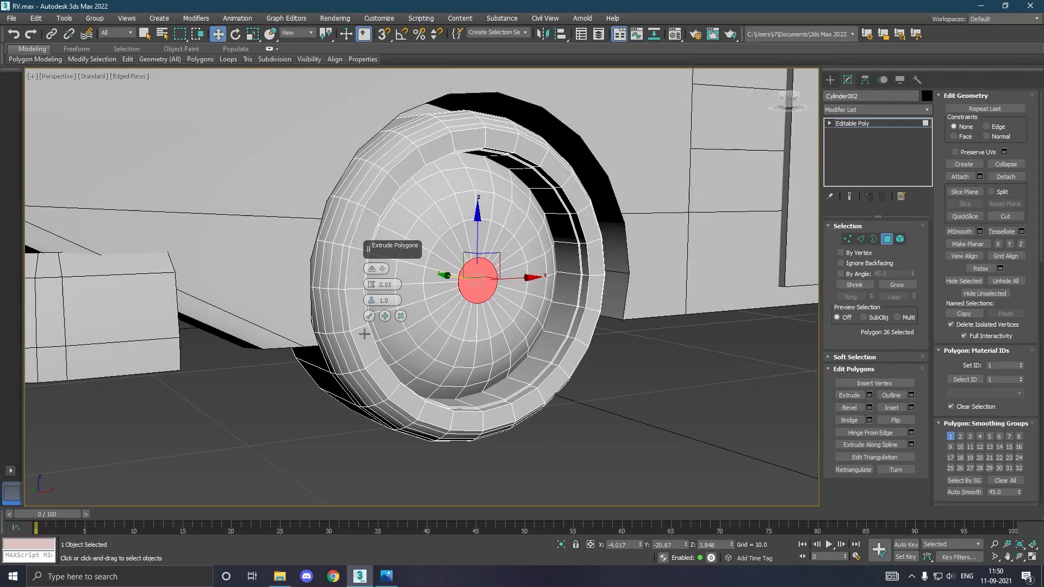
pyautogui.click(369, 316)
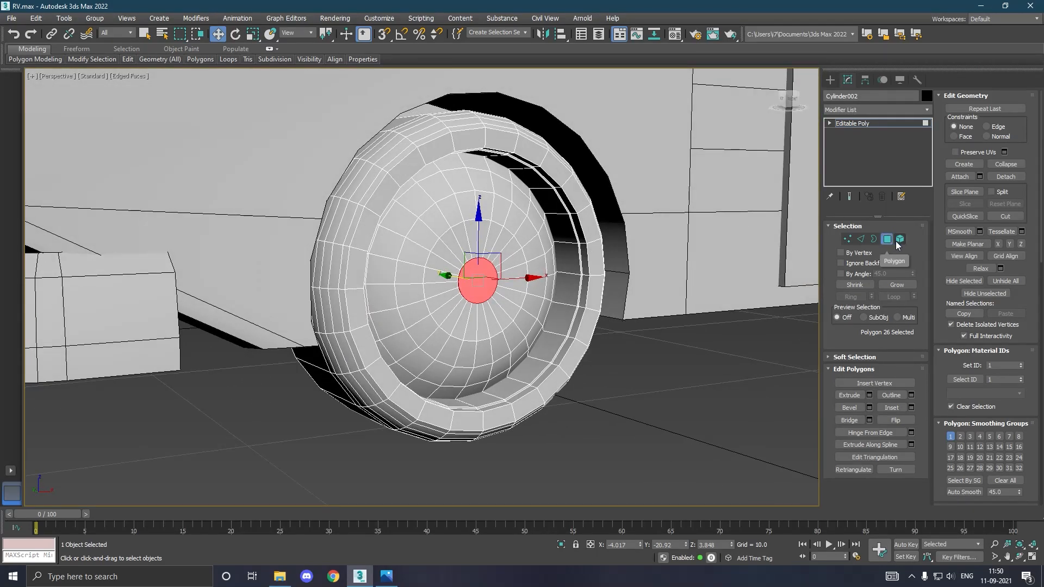
# Clear all smoothing groups on the whole wheel element, auto smooth it at 45.0, and leave element editing
pyautogui.click(900, 239)
pyautogui.click(512, 412)
pyautogui.click(1005, 480)
pyautogui.click(965, 493)
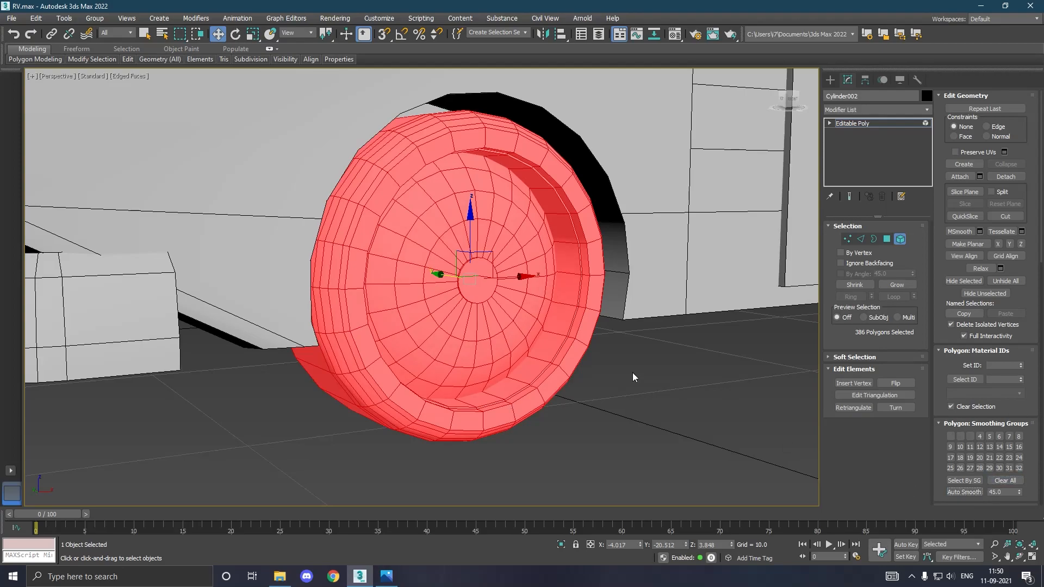
pyautogui.click(865, 125)
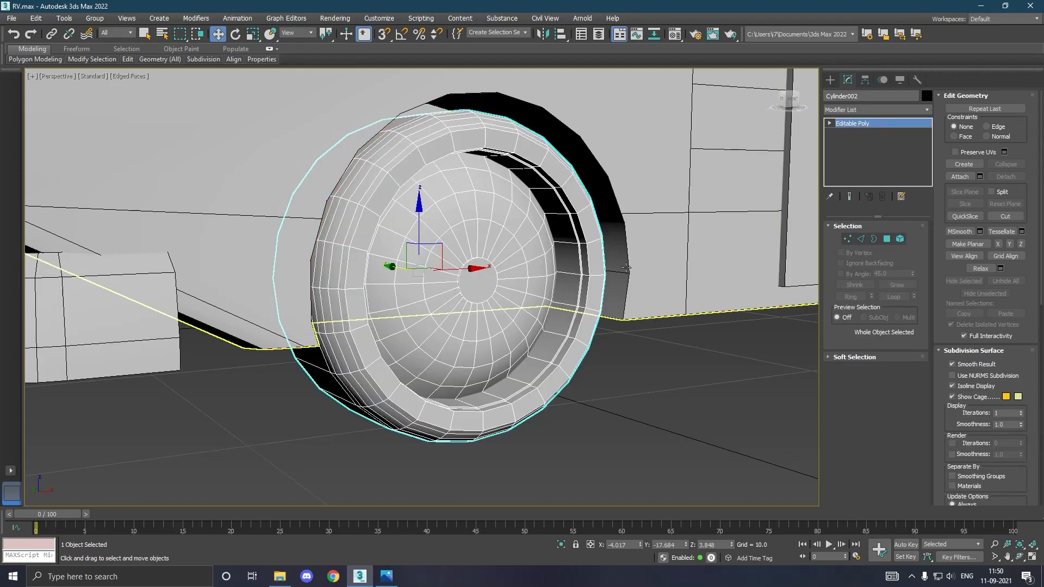
# Examine the smoothed wheel with its rim lip and hub cap against the RV body from several angles
pyautogui.scroll(-4, 453, 311)
pyautogui.click(527, 396)
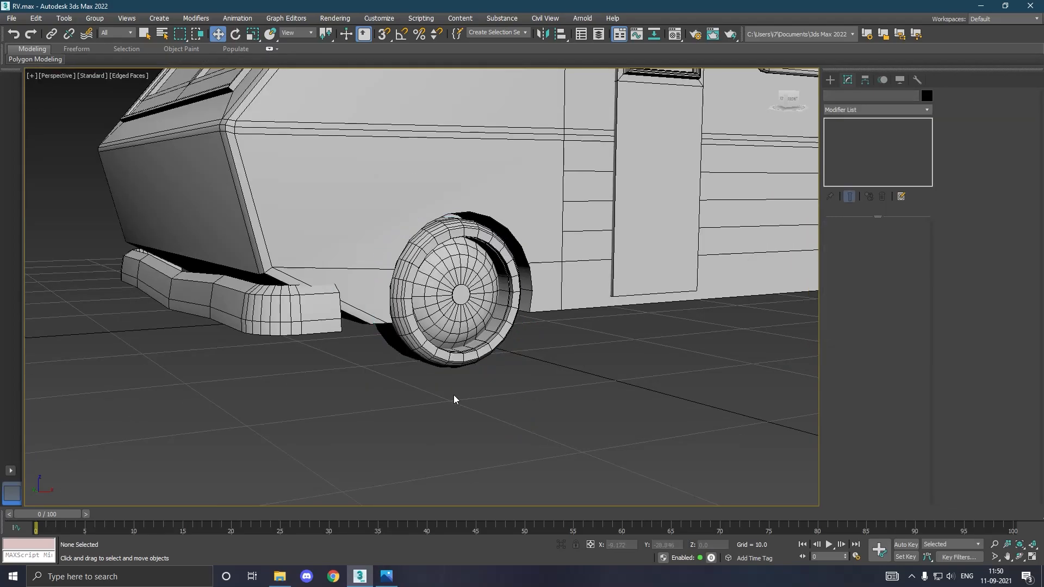
pyautogui.scroll(-3, 453, 394)
pyautogui.click(460, 368)
pyautogui.keyDown('alt'); pyautogui.moveTo(460, 367); pyautogui.dragTo(533, 372, button='middle'); pyautogui.keyUp('alt')
pyautogui.scroll(4, 471, 364)
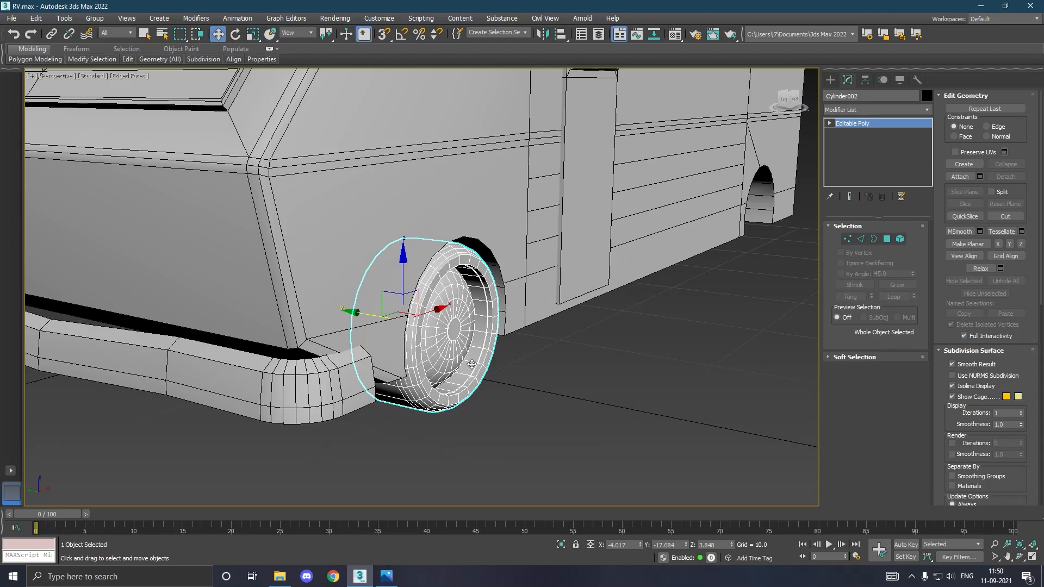
pyautogui.click(539, 363)
pyautogui.scroll(-3, 526, 364)
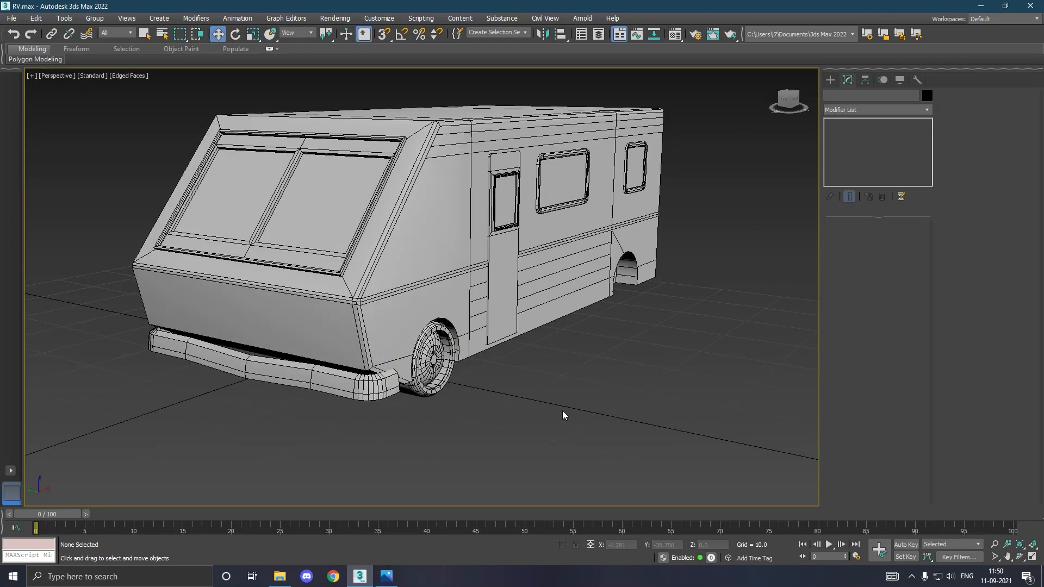
# Select the outer edge loop of the hub dome and move it about 0.535 along Y into the wheel
pyautogui.click(436, 372)
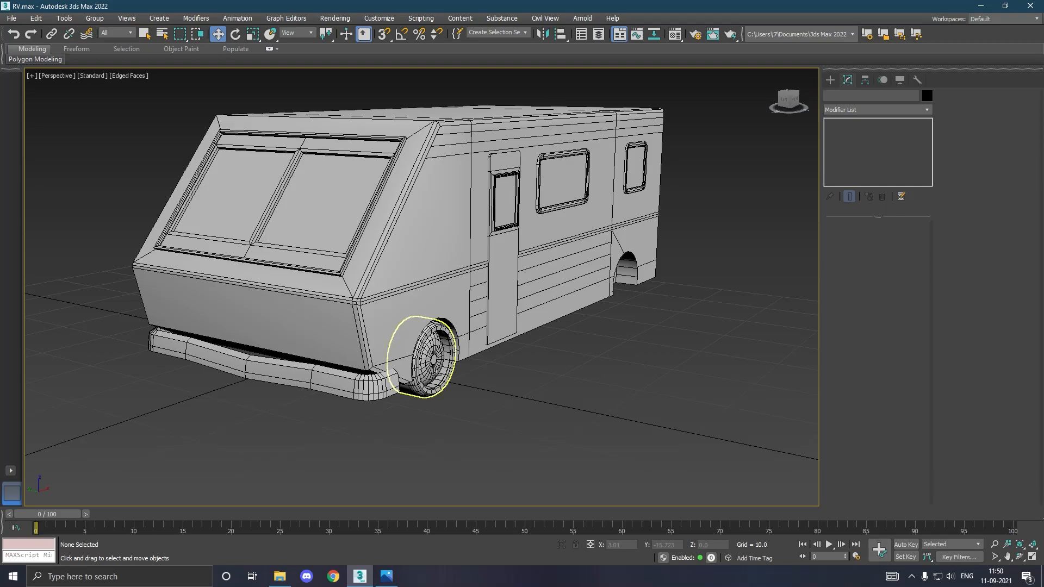
pyautogui.scroll(4, 438, 373)
pyautogui.keyDown('alt'); pyautogui.moveTo(446, 379); pyautogui.dragTo(414, 348, button='middle'); pyautogui.keyUp('alt')
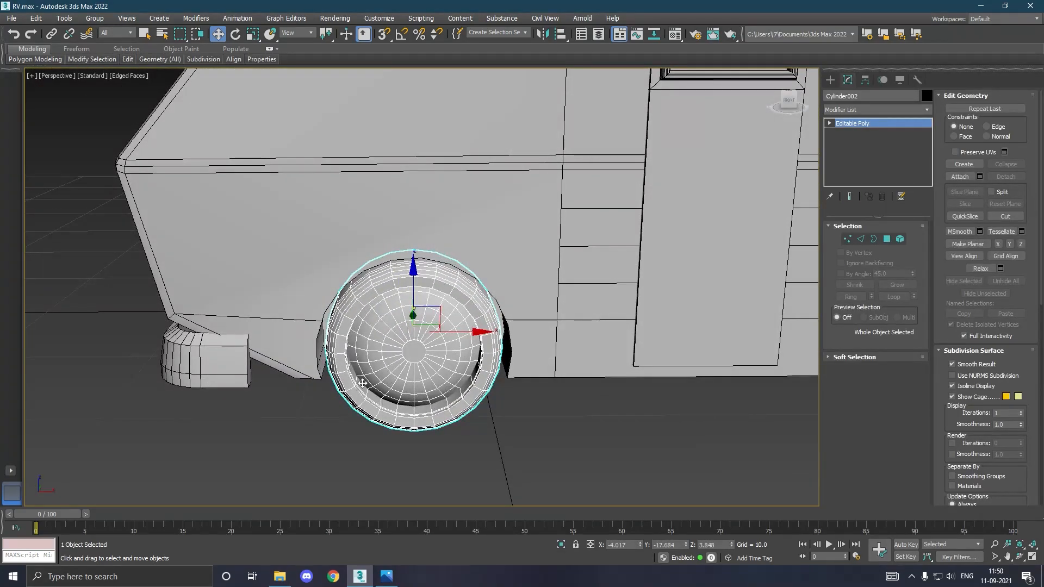
pyautogui.scroll(4, 340, 360)
pyautogui.click(861, 239)
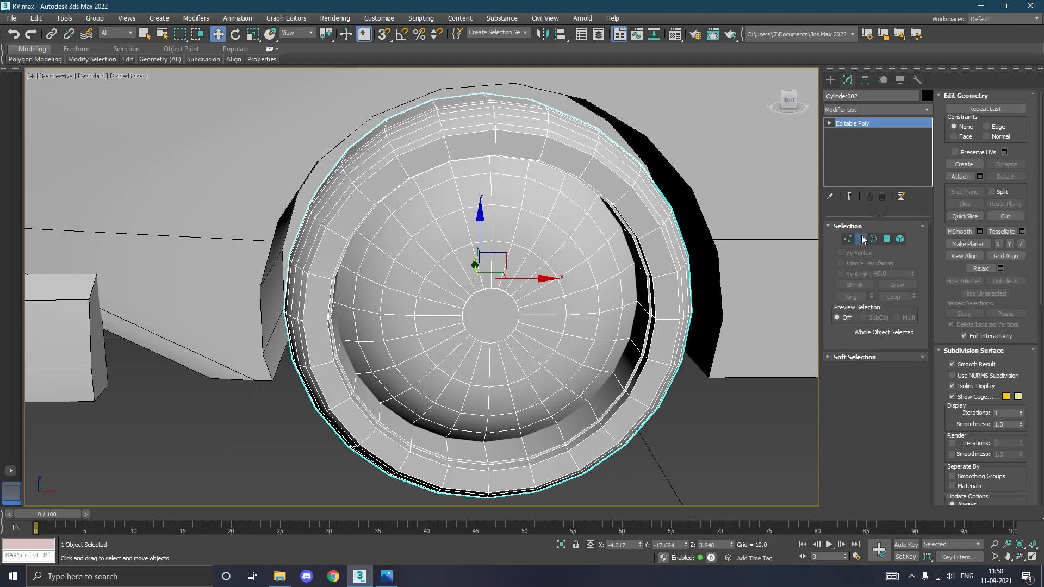
pyautogui.doubleClick(419, 415)
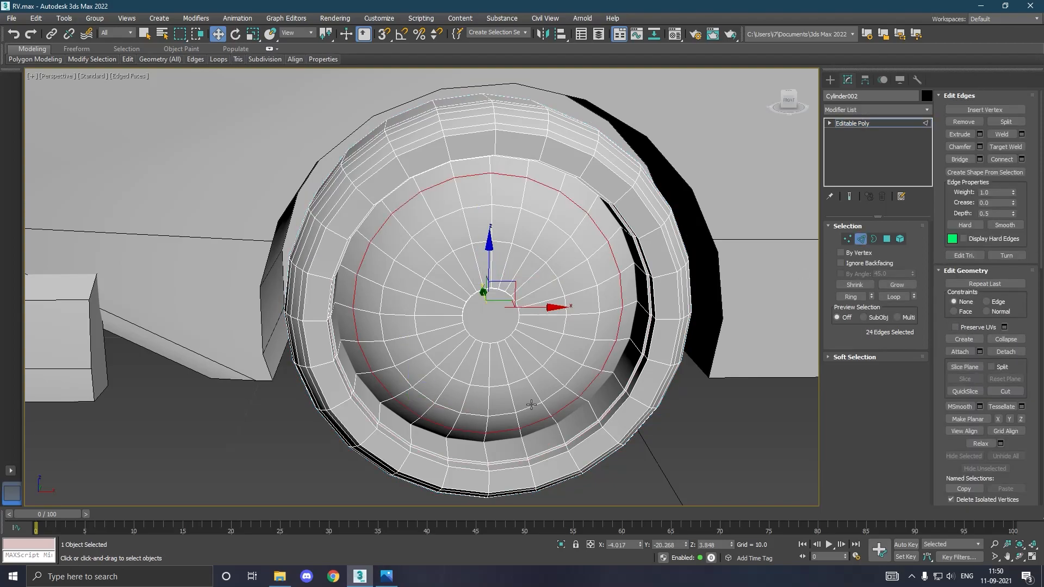
pyautogui.keyDown('alt'); pyautogui.moveTo(531, 405); pyautogui.dragTo(483, 317, button='middle'); pyautogui.keyUp('alt')
pyautogui.moveTo(467, 303); pyautogui.dragTo(453, 299)
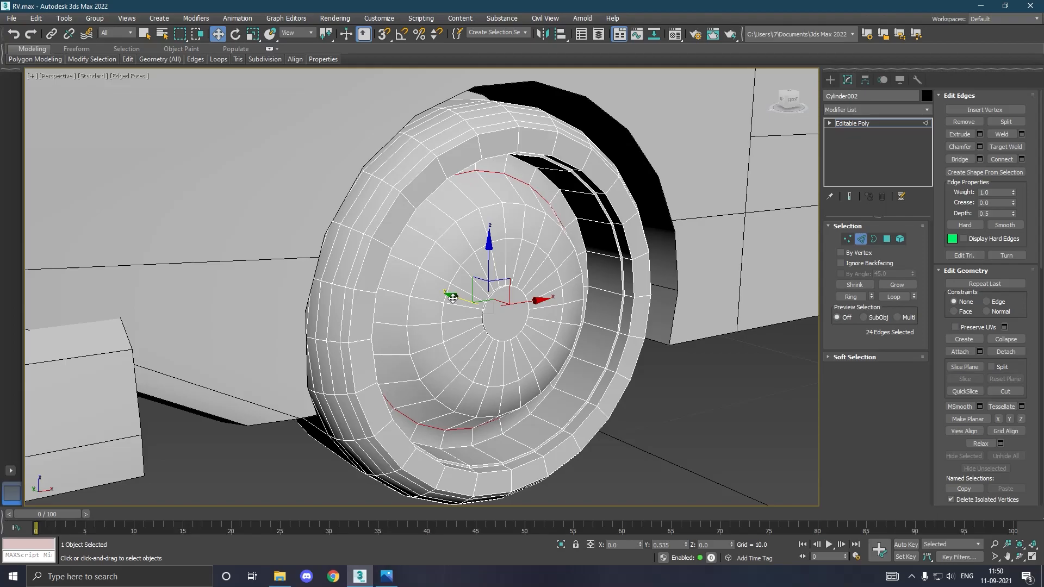
# Leave edge editing and clone the finished wheel as one copy along X into the rear wheel arch, at about X 48.95
pyautogui.keyDown('alt'); pyautogui.moveTo(500, 299); pyautogui.dragTo(535, 303, button='middle'); pyautogui.keyUp('alt')
pyautogui.scroll(-4, 473, 304)
pyautogui.scroll(-8, 535, 303)
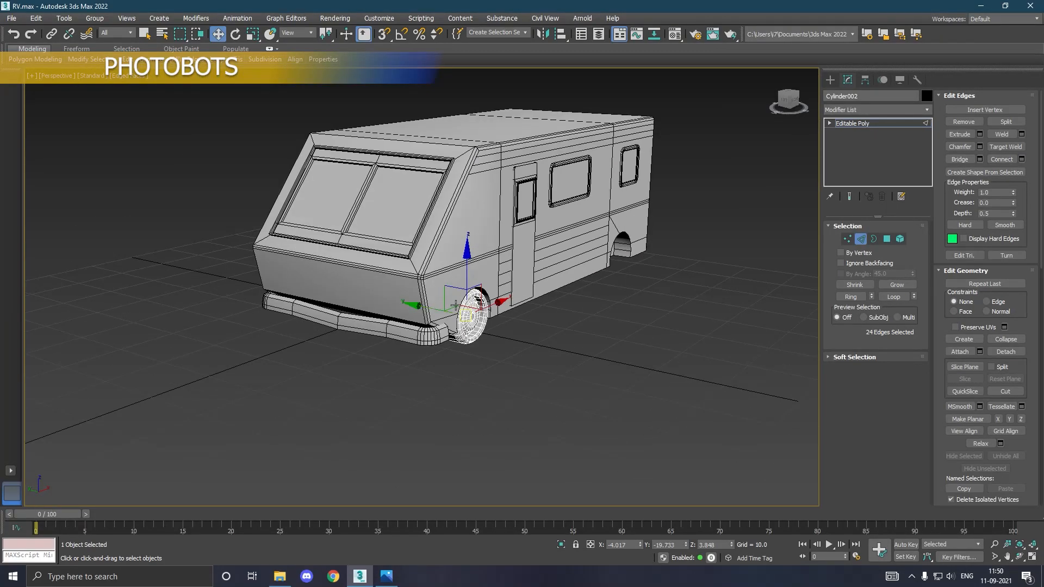
pyautogui.click(851, 125)
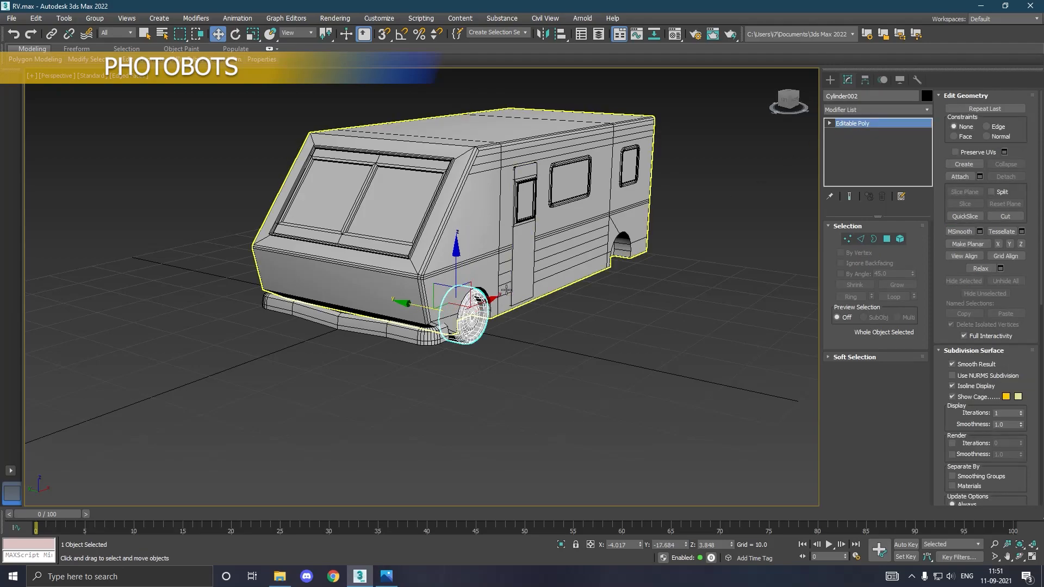
pyautogui.moveTo(494, 306)
pyautogui.keyDown('shift'); pyautogui.mouseDown()
pyautogui.moveTo(627, 263)
pyautogui.moveTo(625, 253)
pyautogui.moveTo(642, 258)
pyautogui.mouseUp(); pyautogui.keyUp('shift')
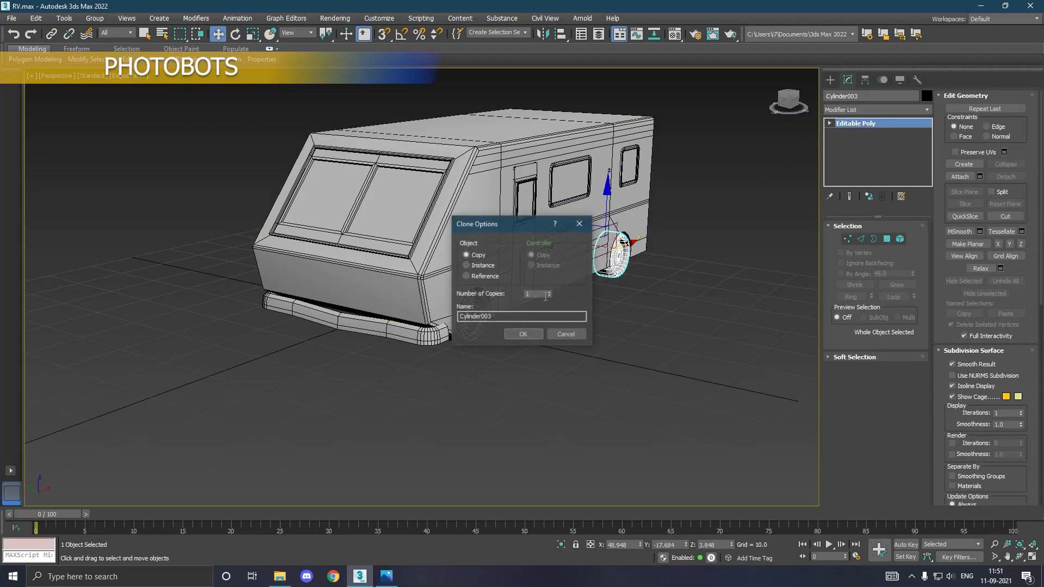
pyautogui.click(517, 332)
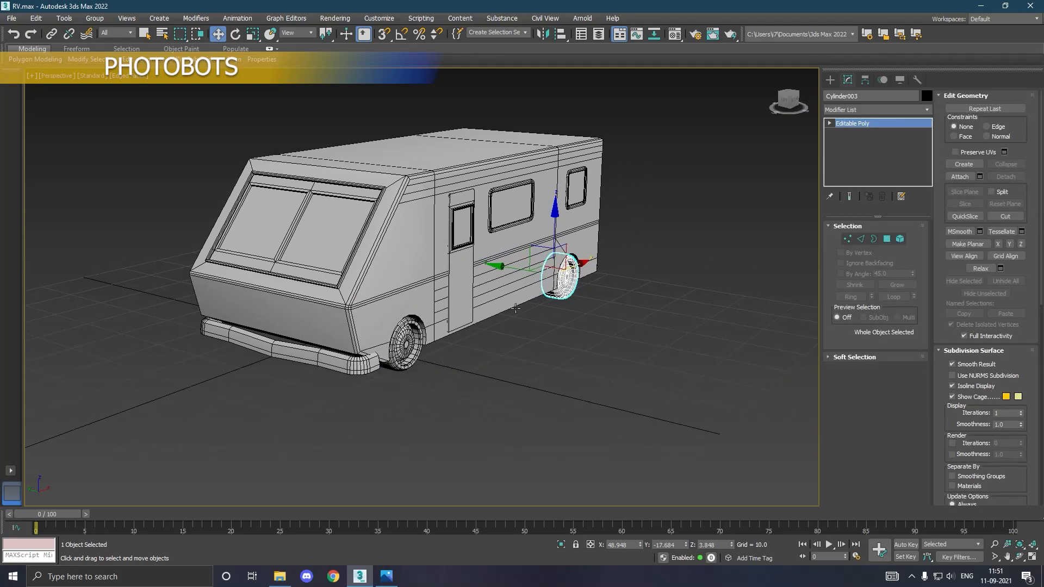